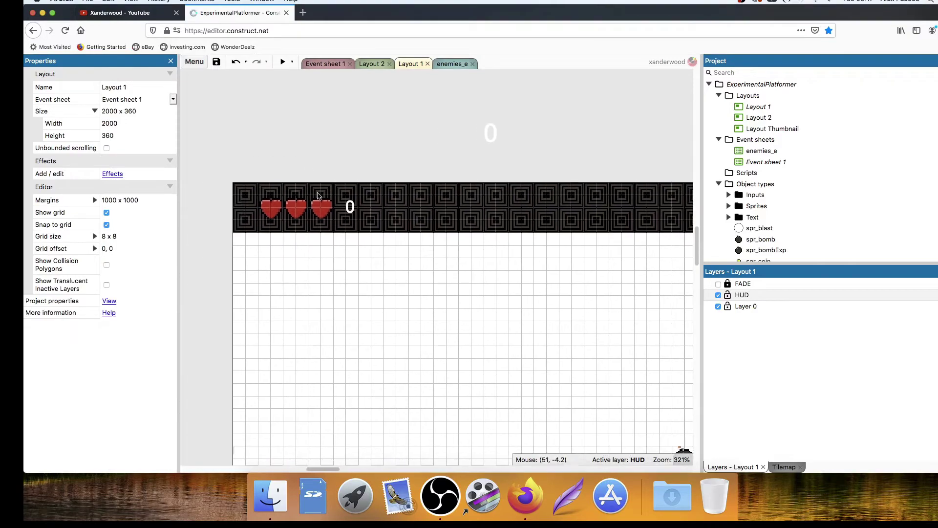
Move the red hearts down and recolor the entire TB_healthBG heart outline white, with contiguous flood fill turned off.
left_click_drag(300, 210, 300, 229)
double_click(300, 206)
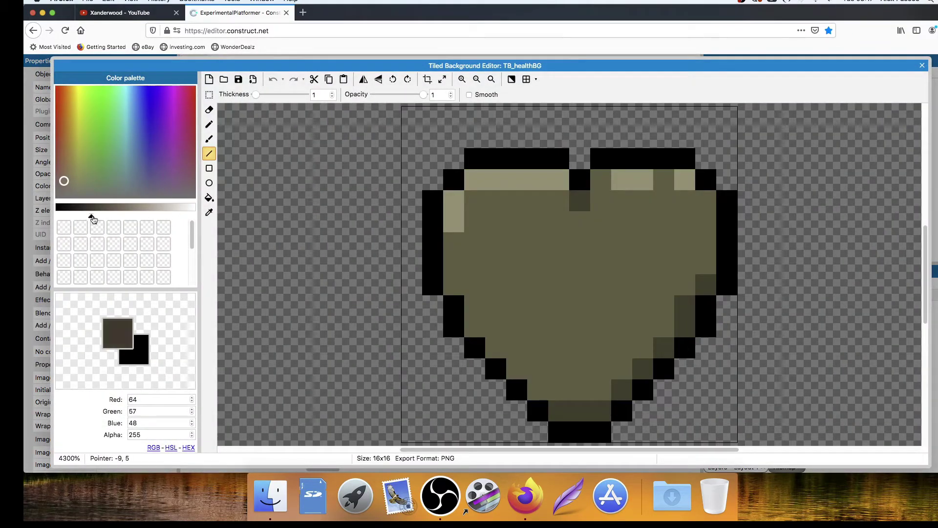
left_click_drag(92, 219, 195, 218)
left_click(208, 198)
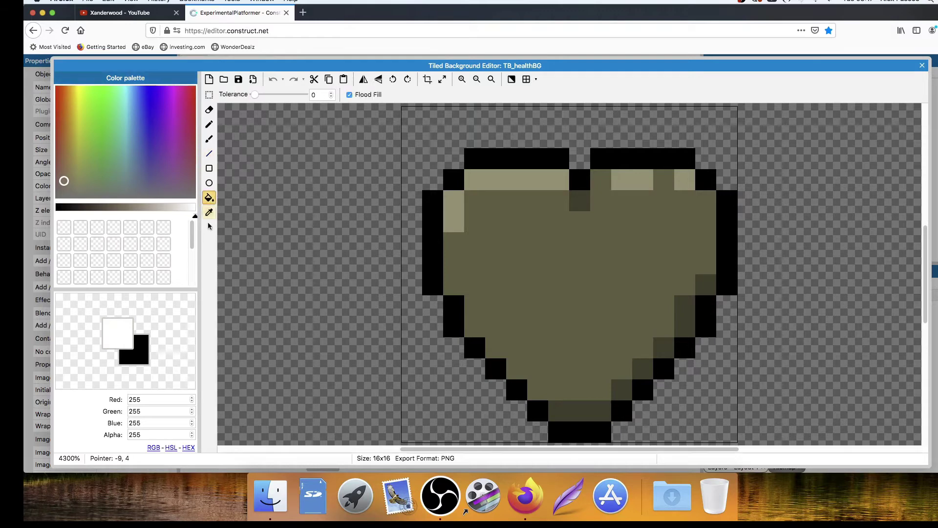
left_click(349, 95)
left_click(527, 166)
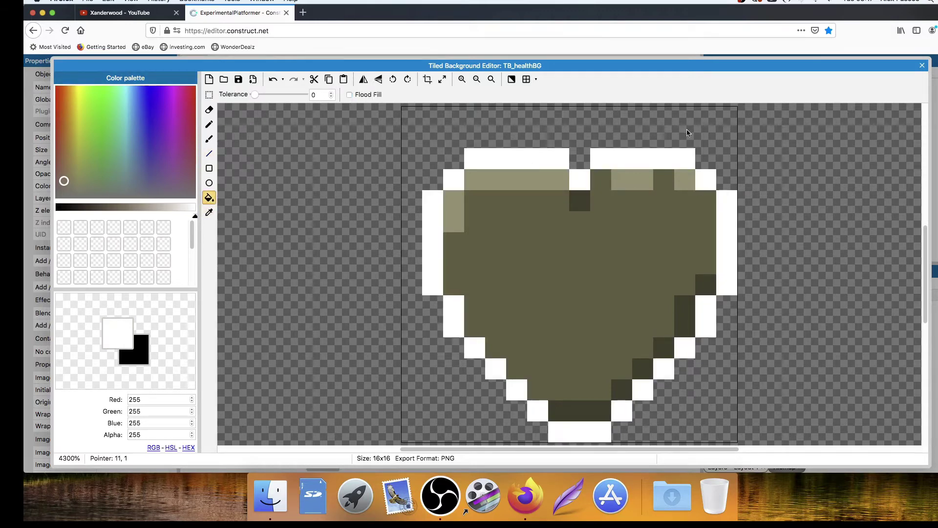
left_click(921, 66)
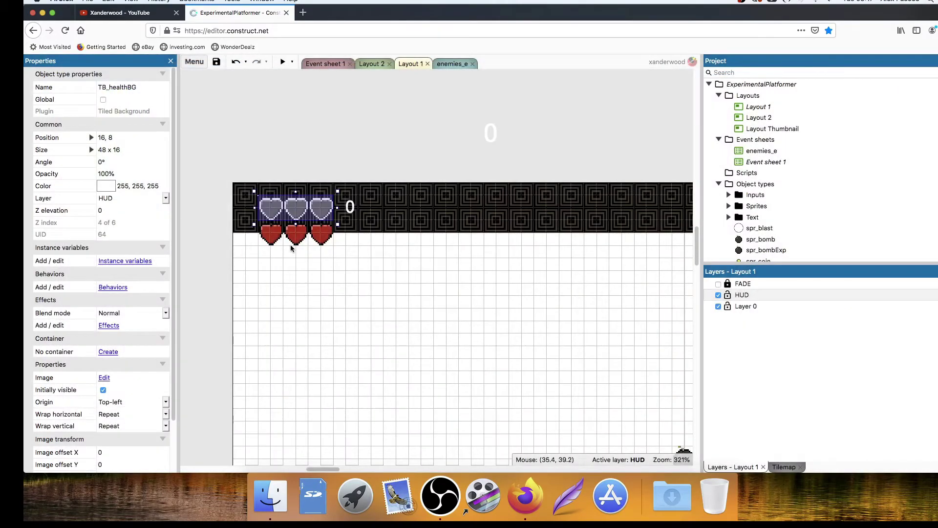
Recolor the TB_health heart outline white and move the red hearts back over the grey ones at 16, 8.
double_click(291, 248)
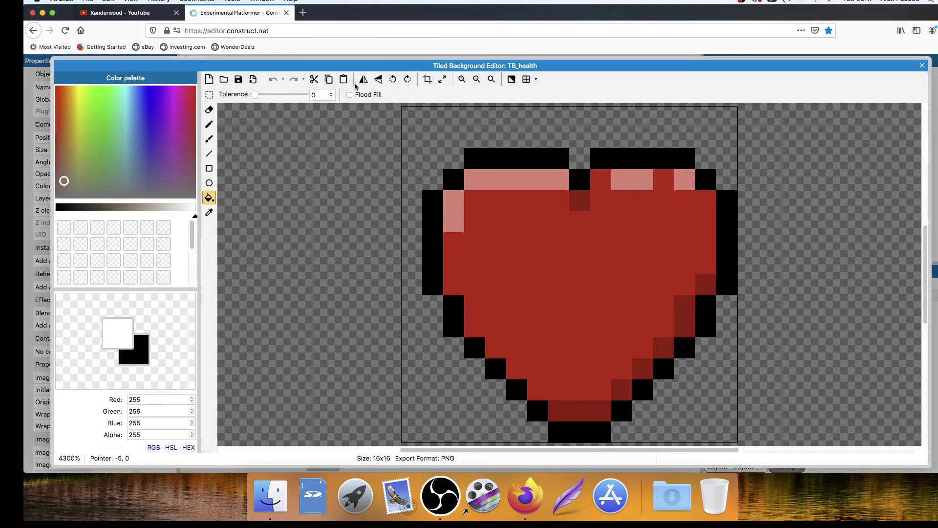
left_click(508, 154)
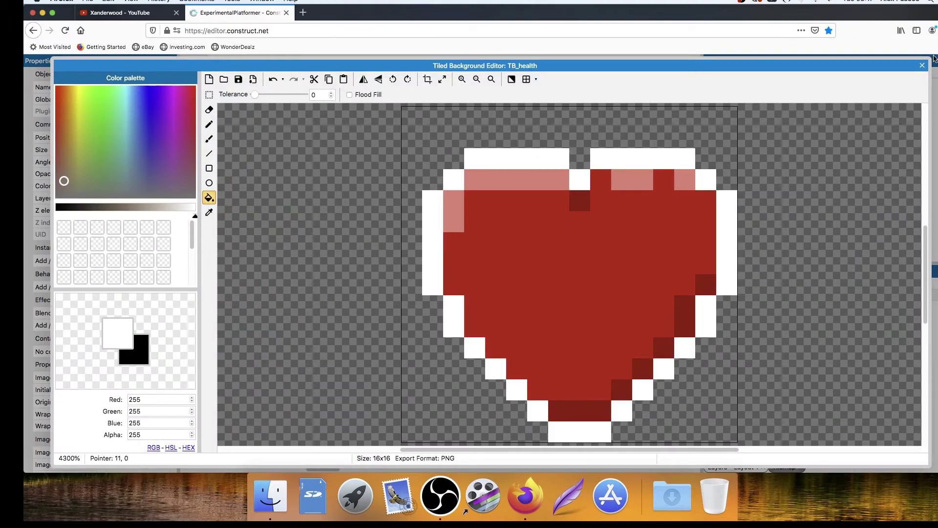
left_click(922, 66)
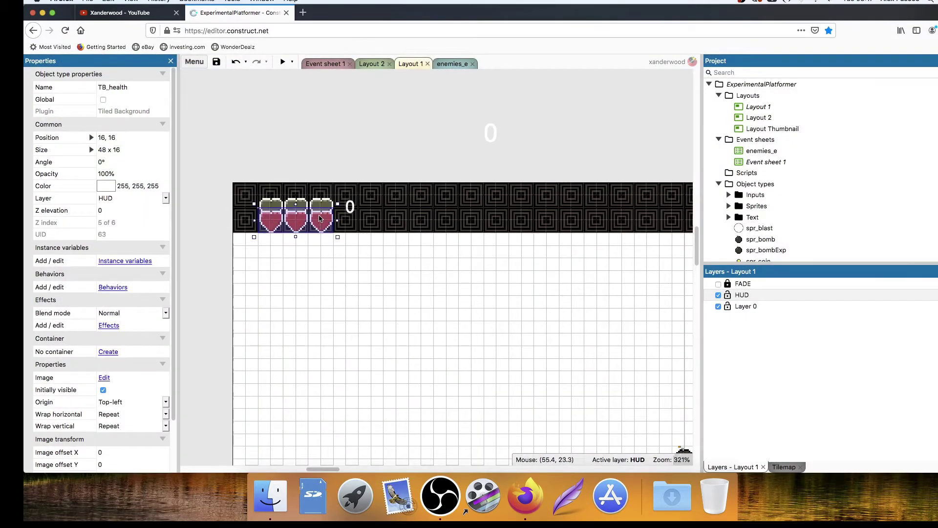
left_click(326, 163)
Preview the game and play up to the shooting enemy to check how the white-outlined hearts look during damage.
key("F5")
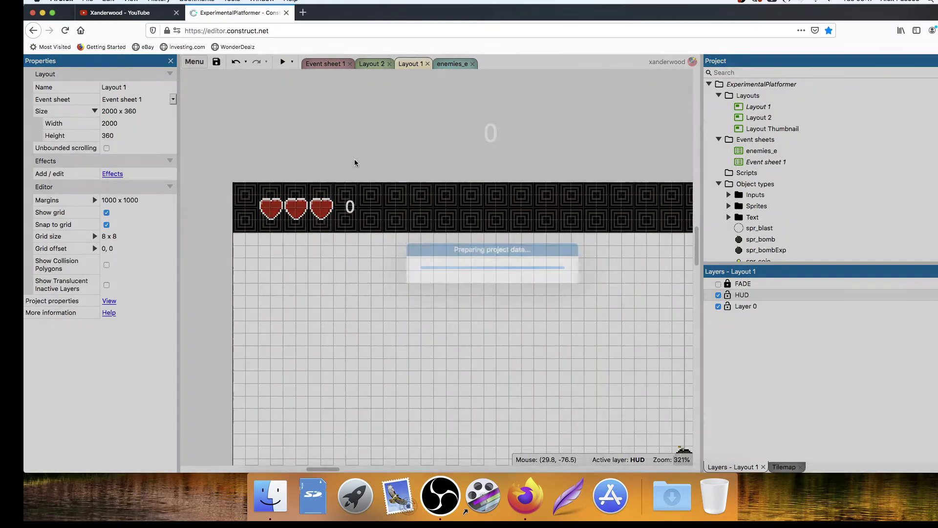
key("Right")
key("Up")
key("Right")
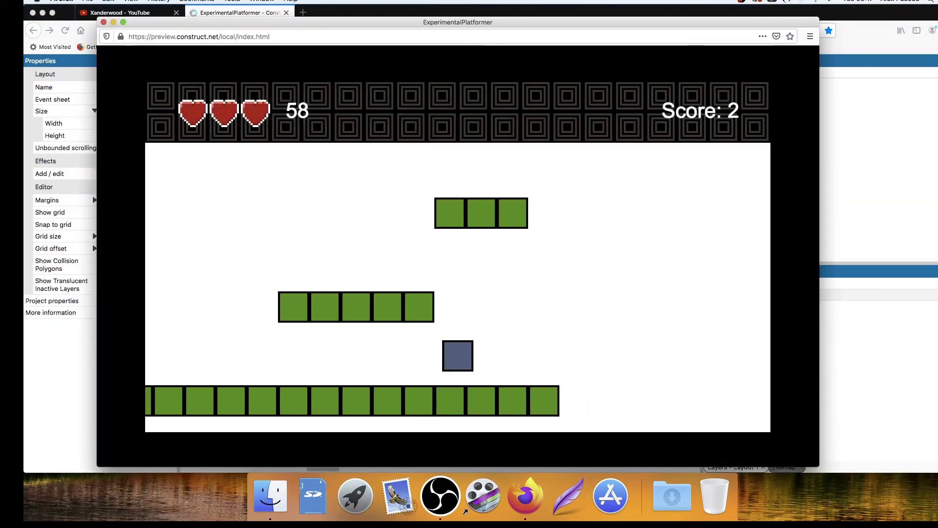
key("Up")
key("Up")
key("Right")
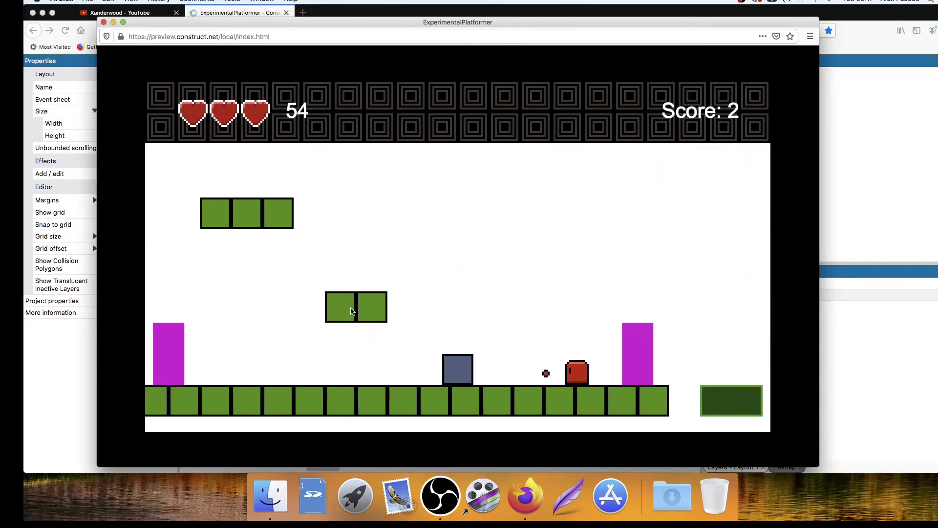
key("Left")
key("Right")
key("Up")
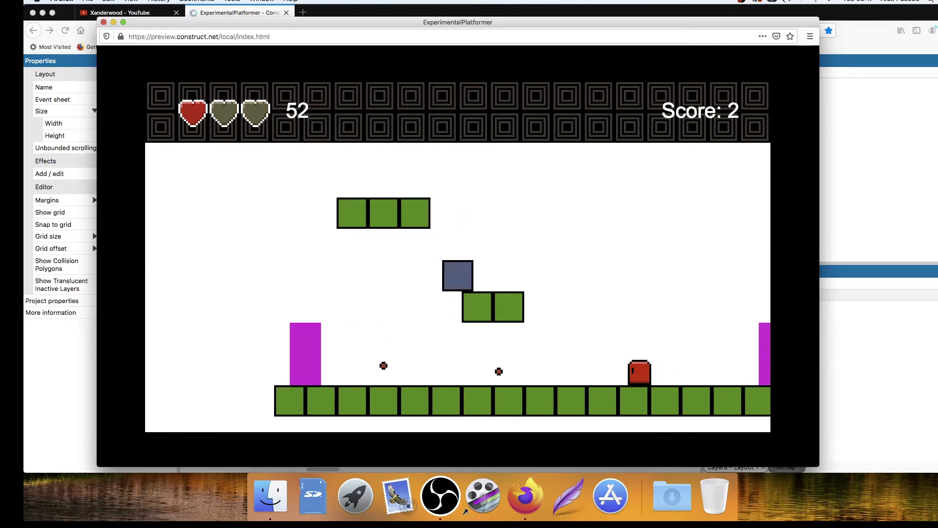
key("Left")
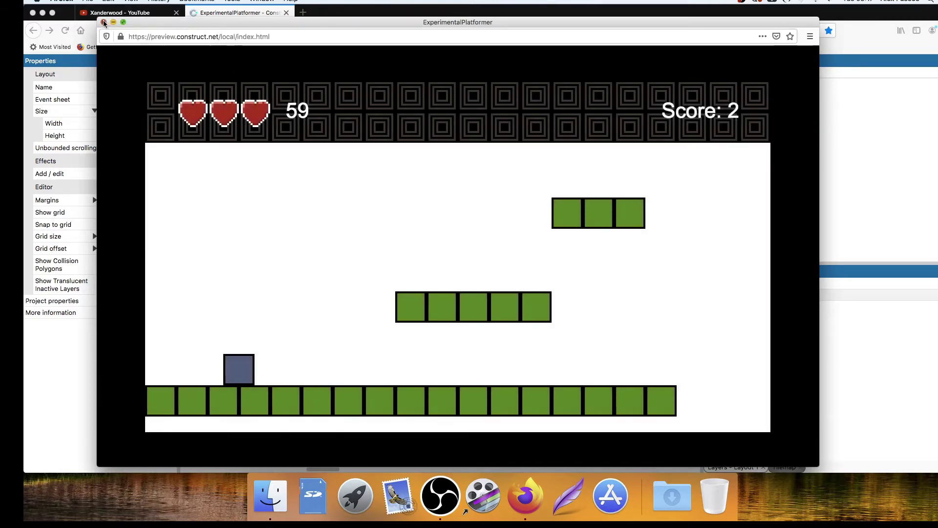
left_click(104, 22)
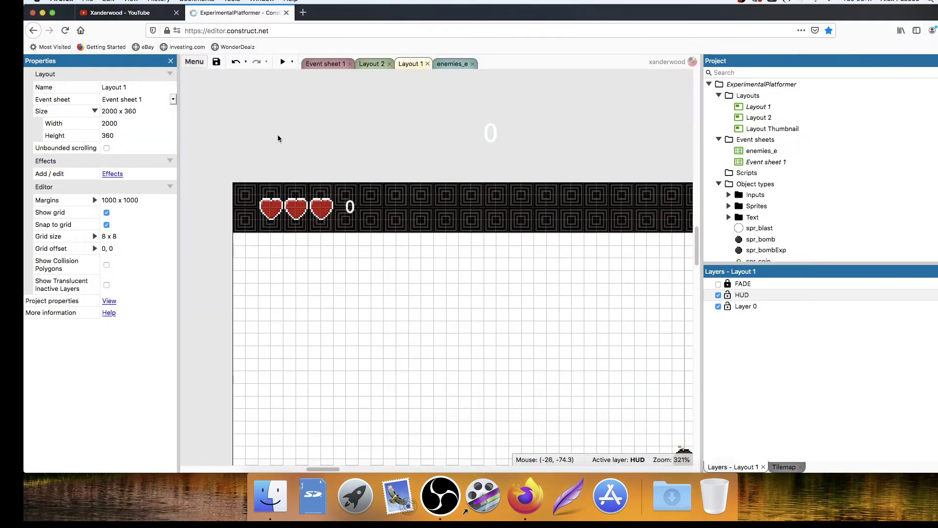
Uncover the TB_healthBG hearts, examine their size and scale properties, and put the red hearts back over them.
scroll(334, 197, "up", 3, "ctrl")
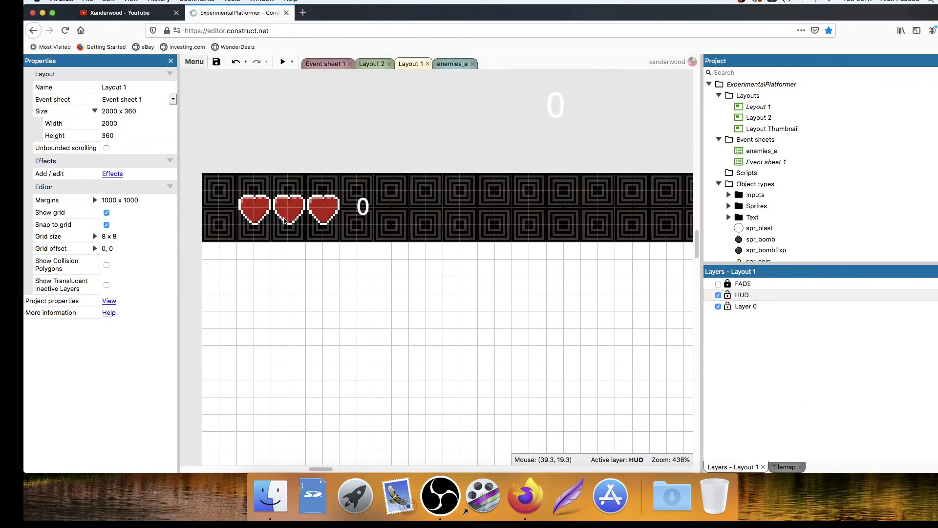
left_click(334, 198)
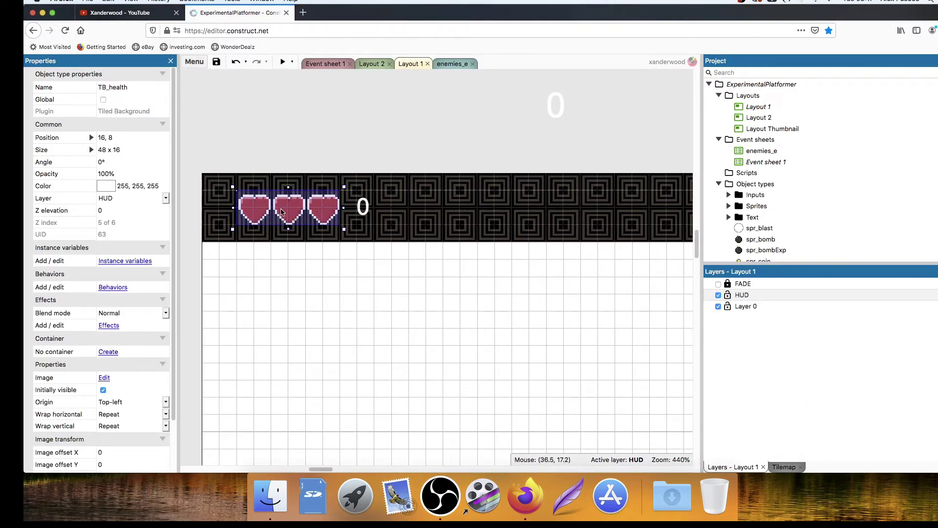
left_click_drag(281, 212, 284, 251)
left_click(288, 210)
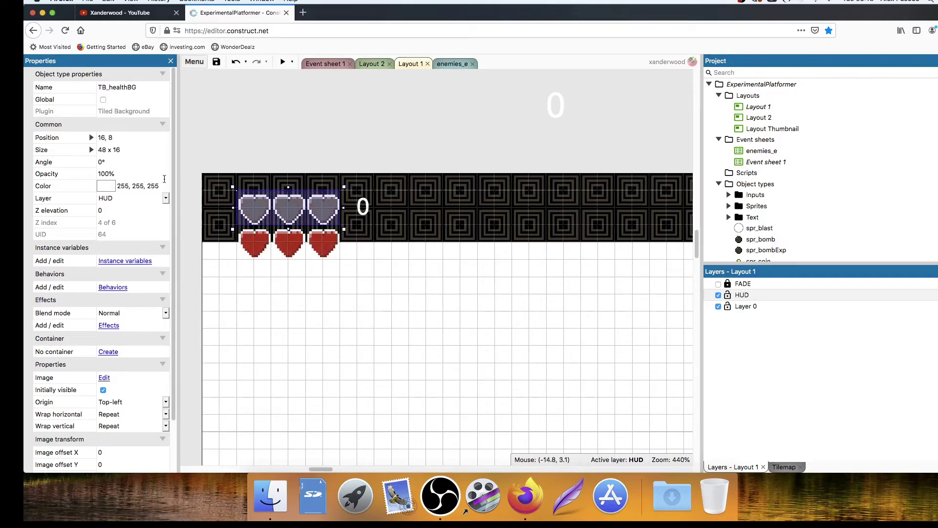
left_click(90, 149)
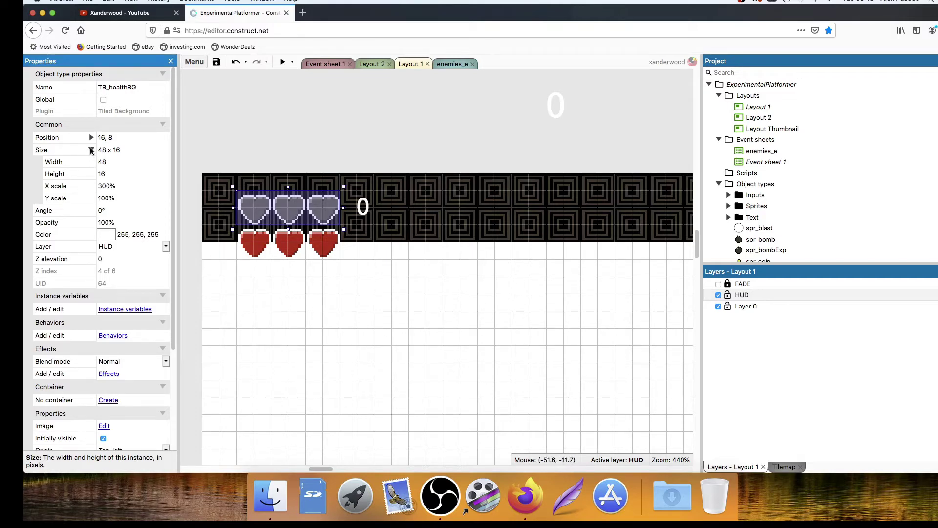
left_click(91, 150)
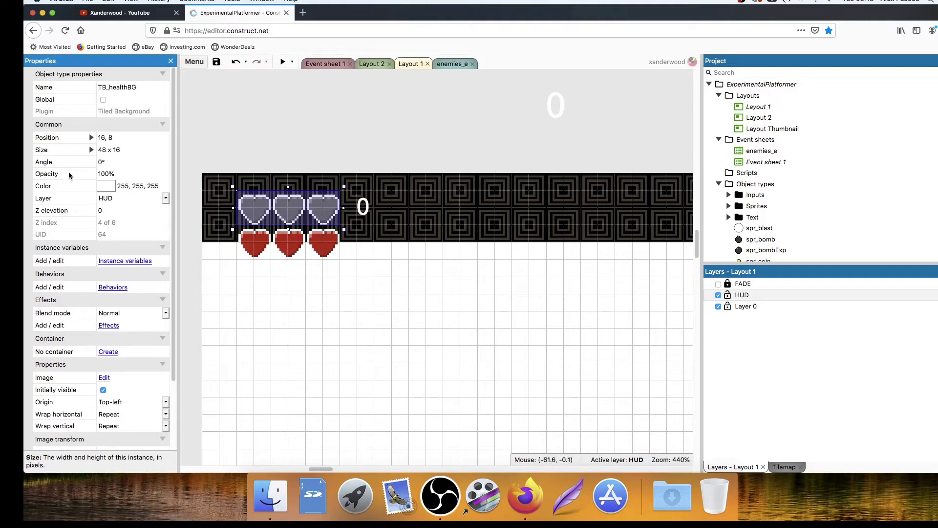
left_click(91, 150)
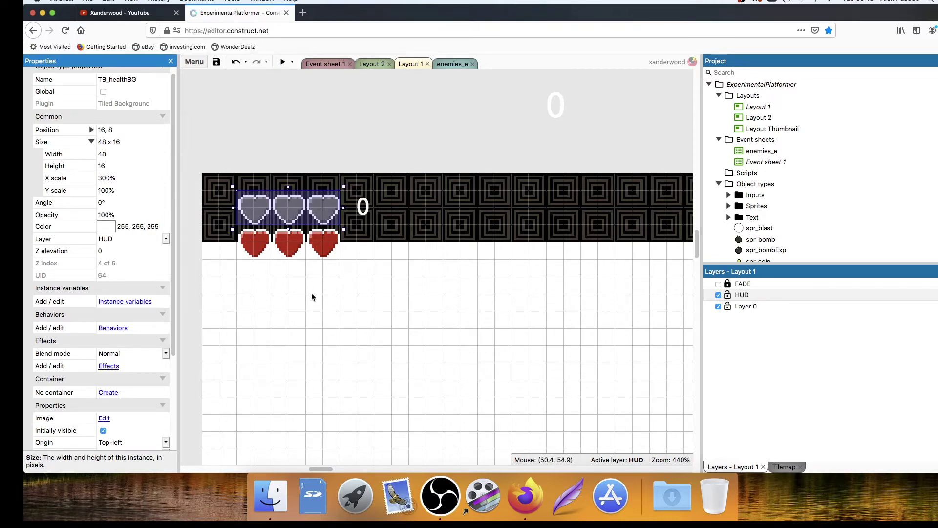
left_click_drag(296, 251, 298, 216)
left_click(364, 148)
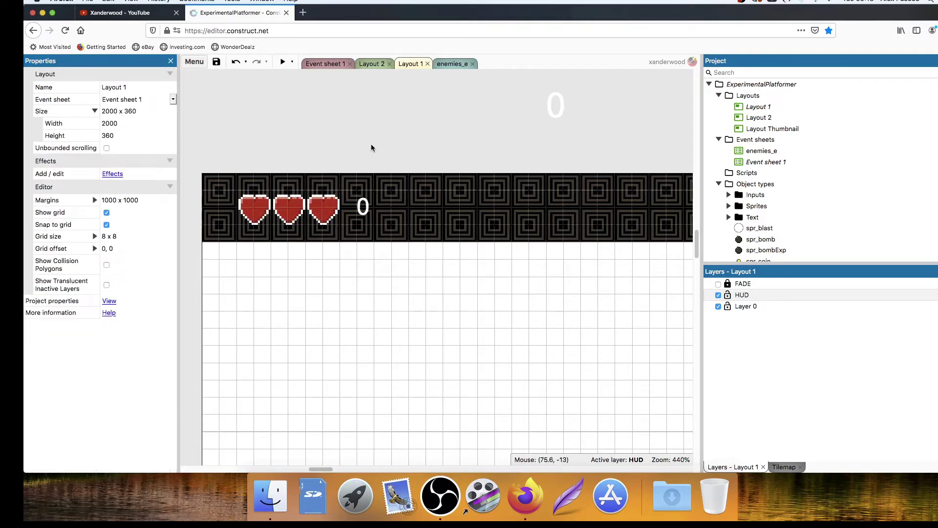
Insert a new Sprite object on the HUD layer, just below the patterned bar.
scroll(409, 262, "down", 6, "ctrl")
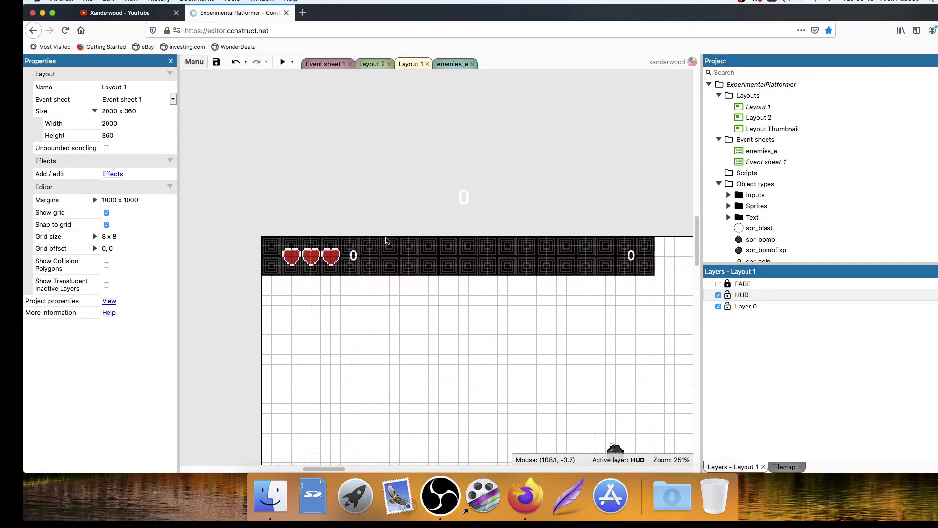
scroll(371, 250, "up", 3, "ctrl")
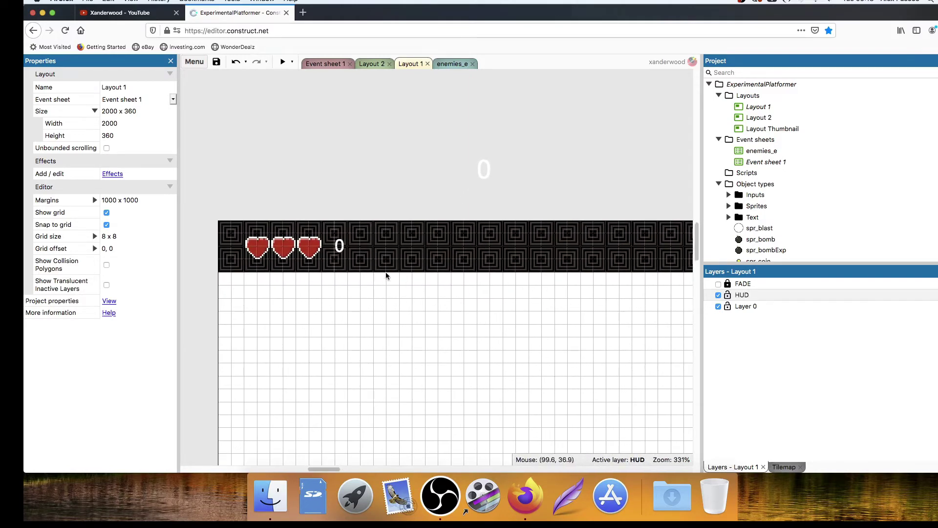
double_click(391, 192)
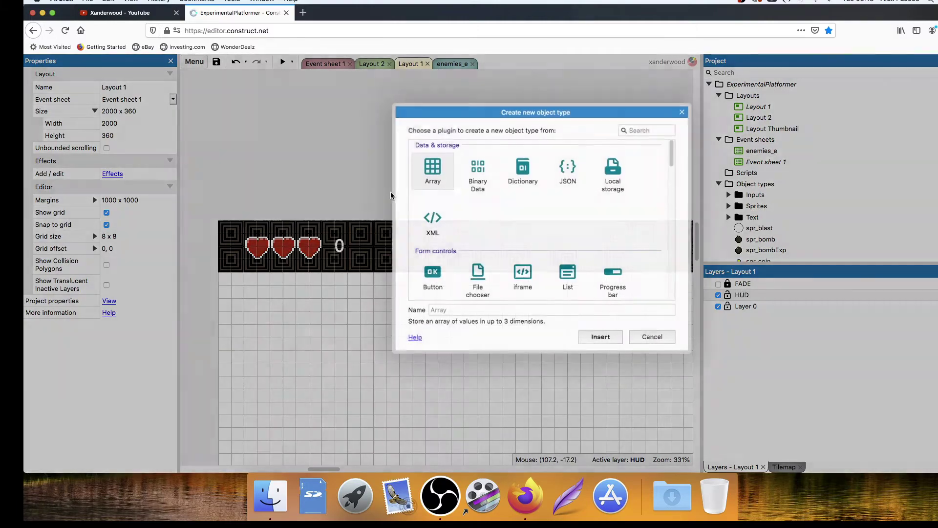
scroll(548, 235, "down", 5)
double_click(568, 226)
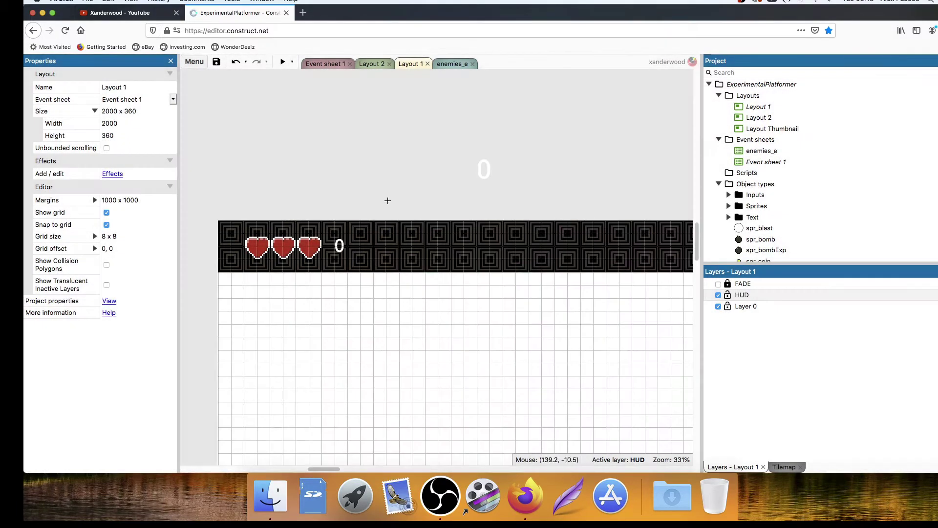
left_click(361, 308)
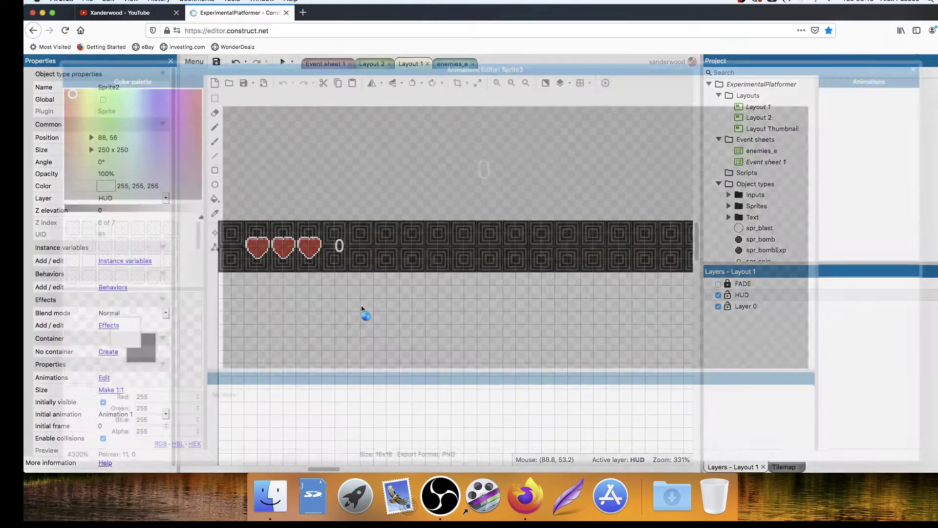
Resize the new sprite's image canvas to 32 by 32 pixels.
left_click(477, 79)
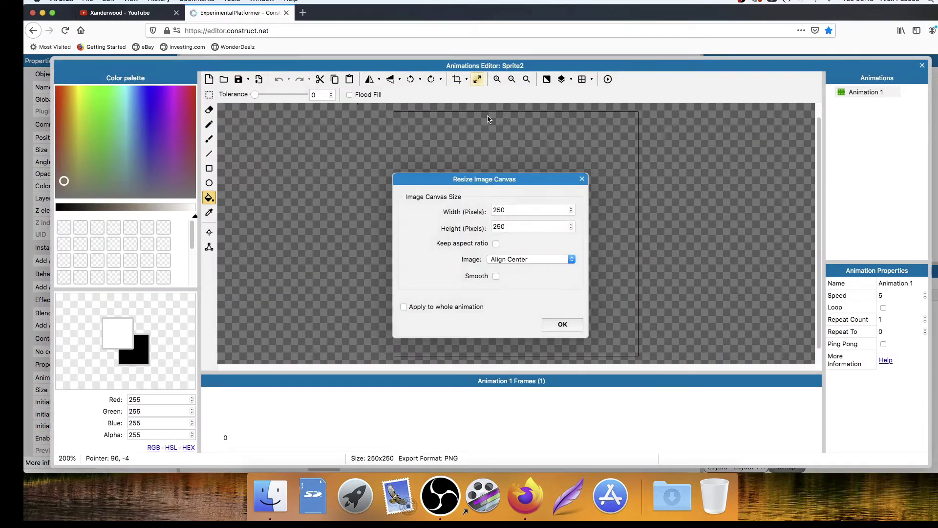
double_click(514, 211)
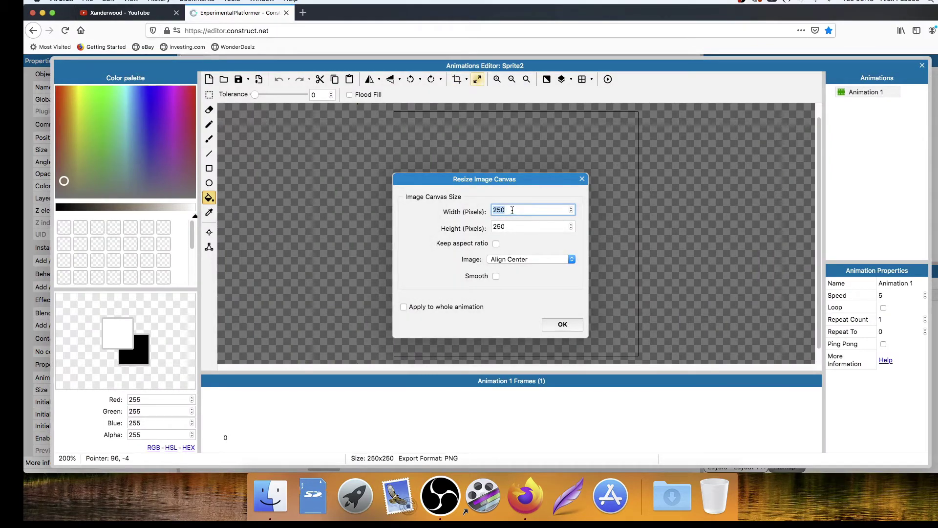
type("32")
key("Tab")
type("32")
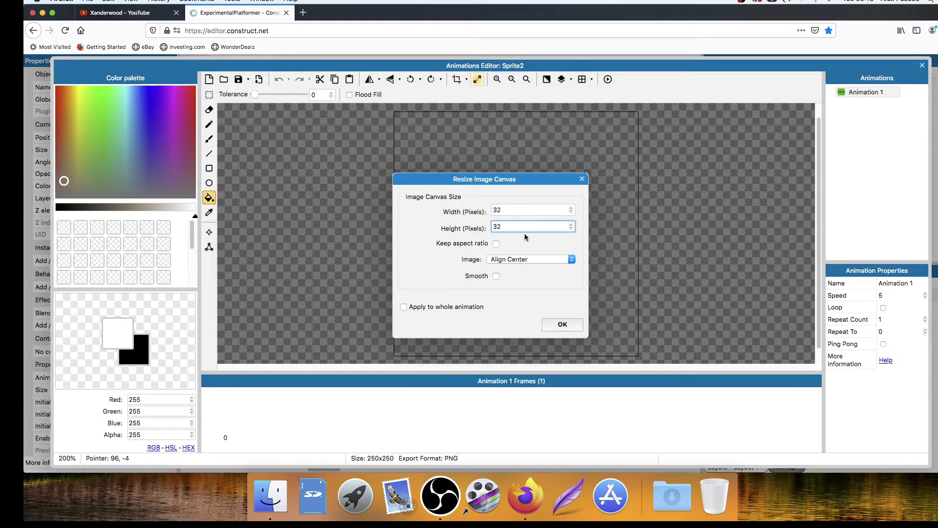
key("Return")
Draw a white square border along the edges of the sprite canvas with the Line tool.
scroll(524, 231, "up", 5)
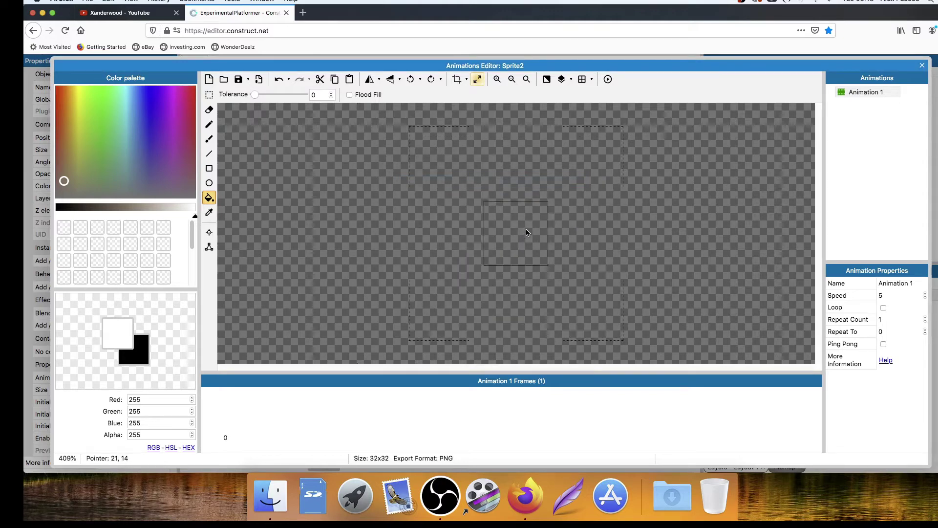
scroll(491, 230, "up", 2)
left_click(209, 153)
mouse_move(445, 168)
left_mouse_down()
mouse_move(588, 168)
mouse_move(588, 309)
mouse_move(437, 304)
mouse_move(445, 309)
mouse_move(444, 173)
mouse_move(447, 307)
mouse_move(579, 306)
mouse_move(583, 172)
mouse_move(451, 172)
left_mouse_up()
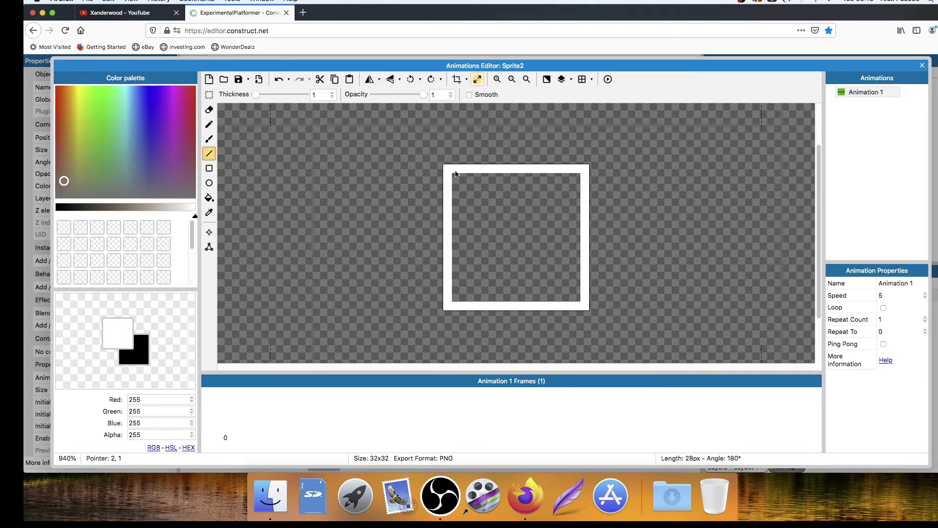
Fill the inside of the white border with black (0, 0, 0) and close the animations editor.
left_click(78, 209)
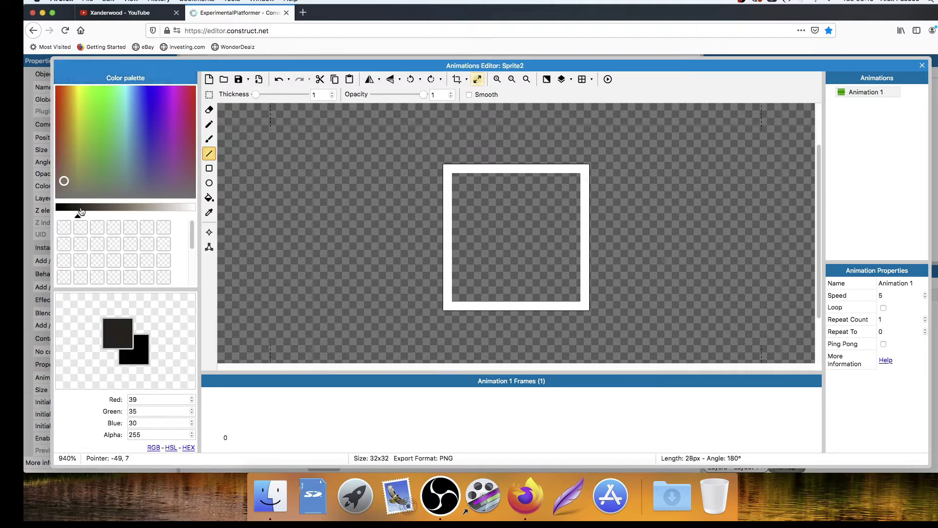
left_click_drag(73, 216, 38, 214)
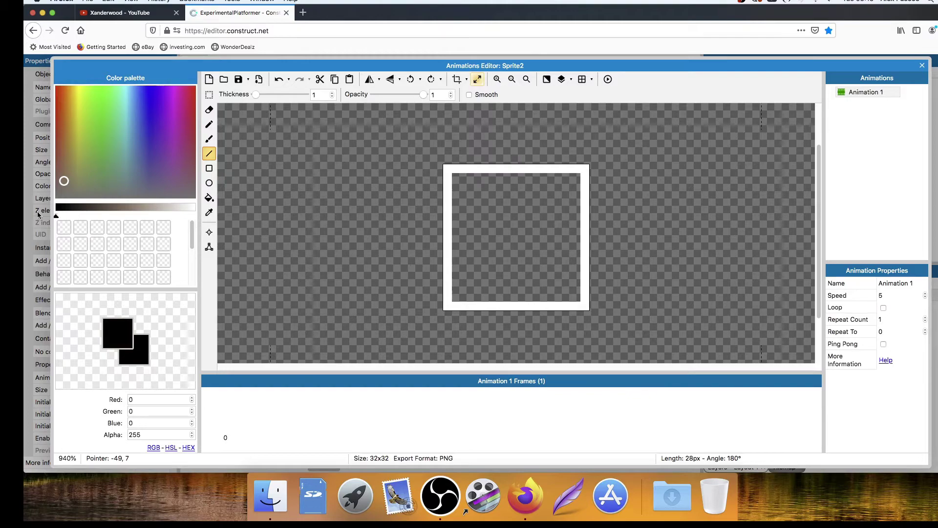
left_click(210, 197)
left_click(533, 226)
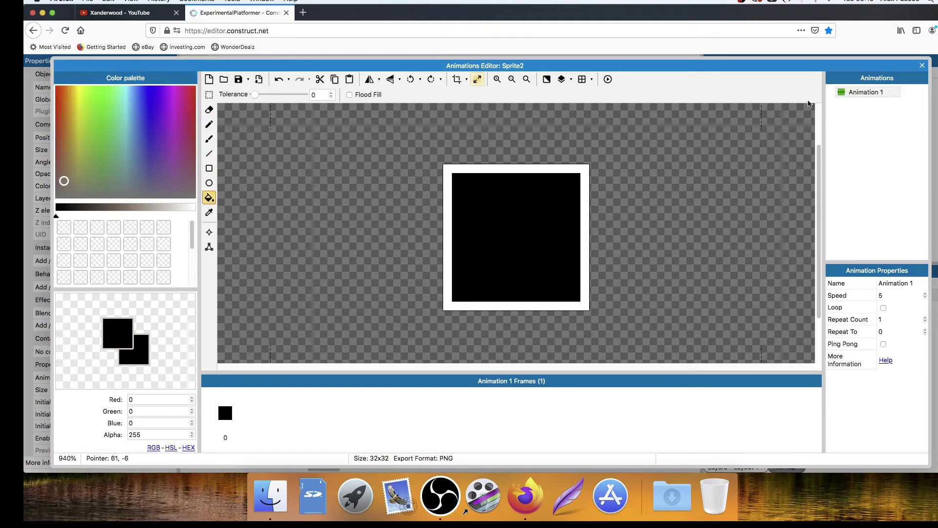
left_click(922, 66)
Try the square sprite on the HUD bar beside the counter, and place it just below the bar at 104, 48.
left_click_drag(365, 310, 391, 247)
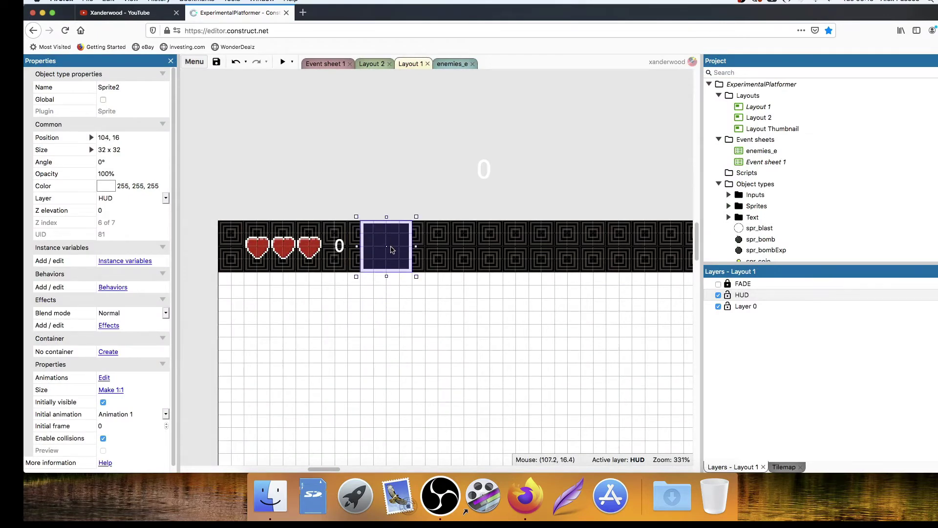
left_click_drag(391, 250, 399, 298)
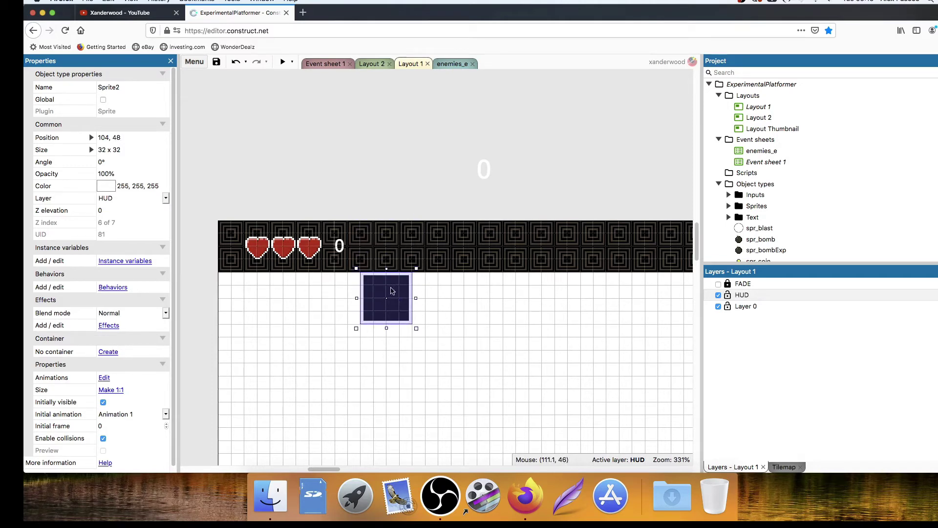
Sample the brown ring color (64, 57, 48) from the HUD bar's tiled background, and open the square sprite's image.
left_click(308, 250)
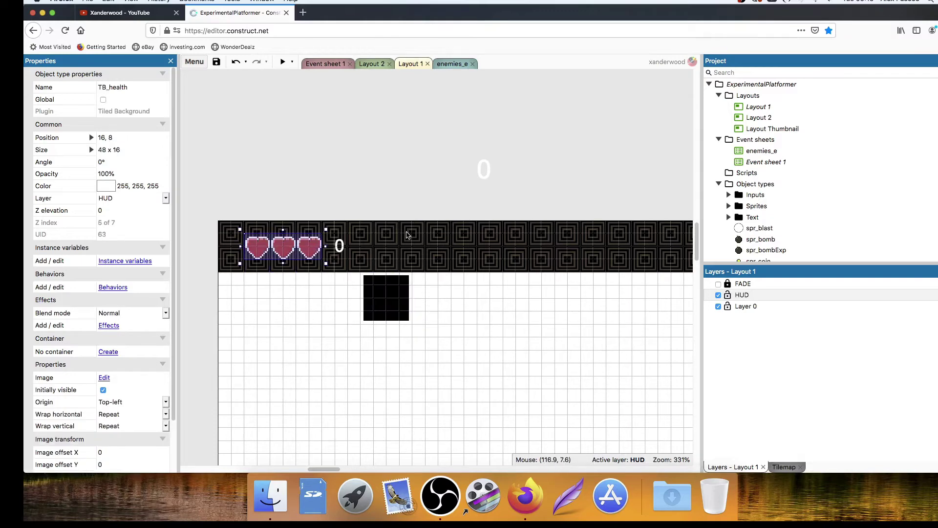
double_click(408, 235)
left_click(862, 181)
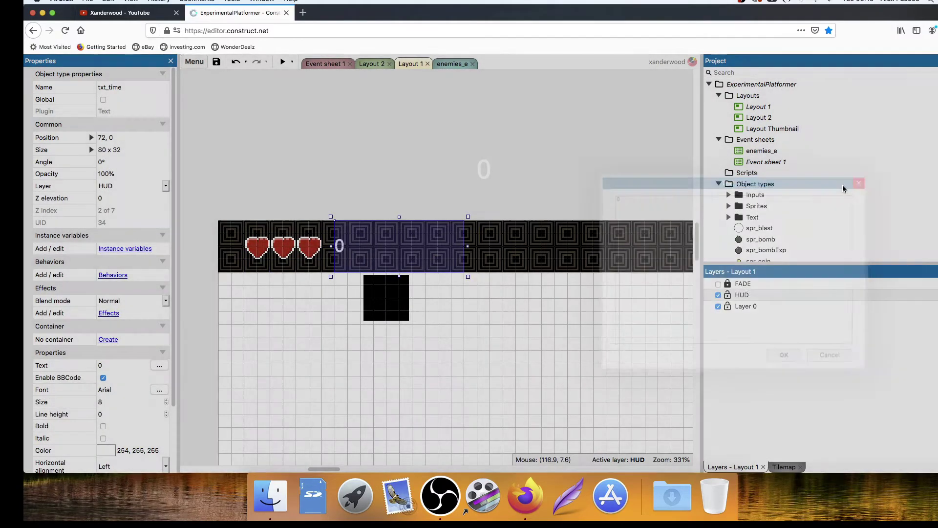
double_click(530, 264)
left_click(210, 213)
left_click(441, 213)
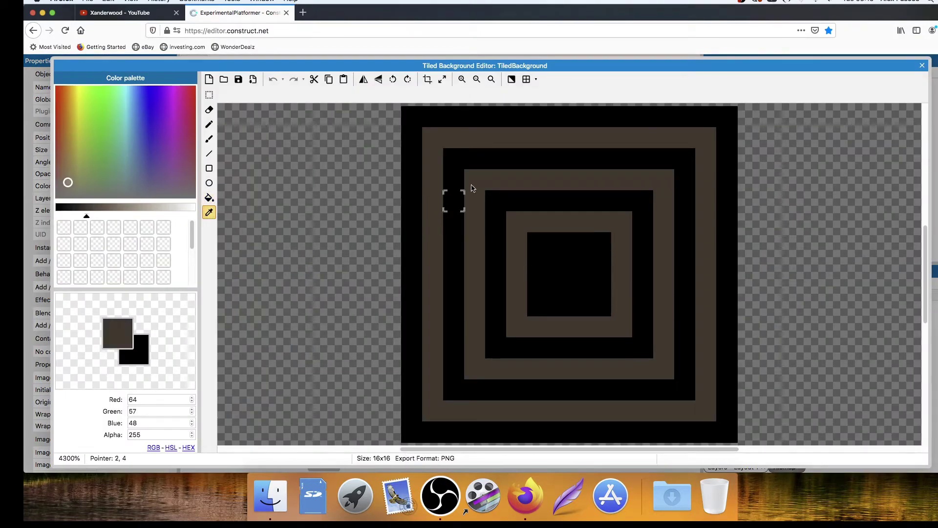
left_click(923, 65)
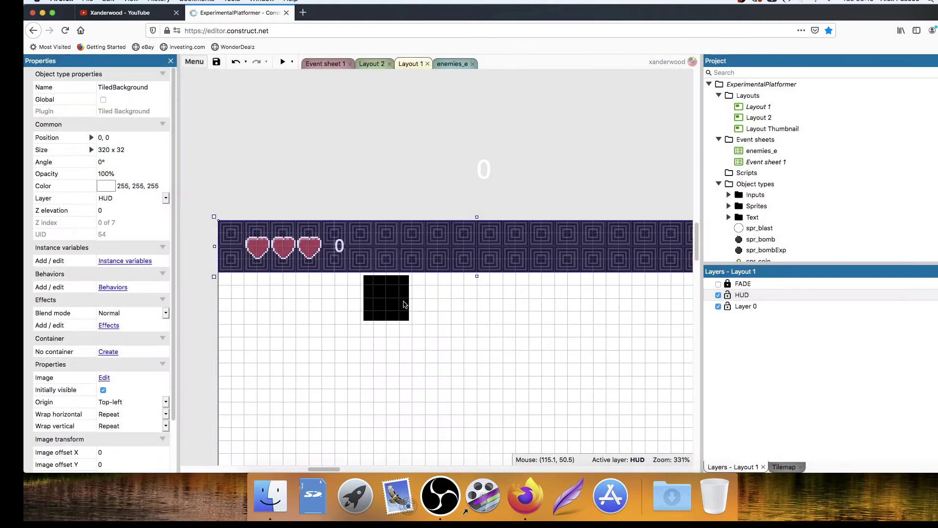
double_click(386, 297)
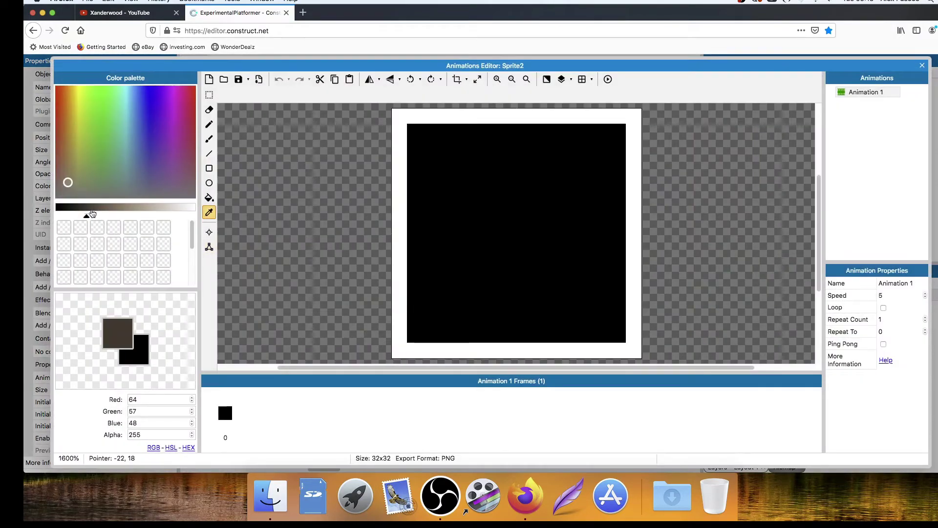
Try a 4-pixel brown line inside the square sprite's border with the Line tool, and undo it.
left_click(209, 154)
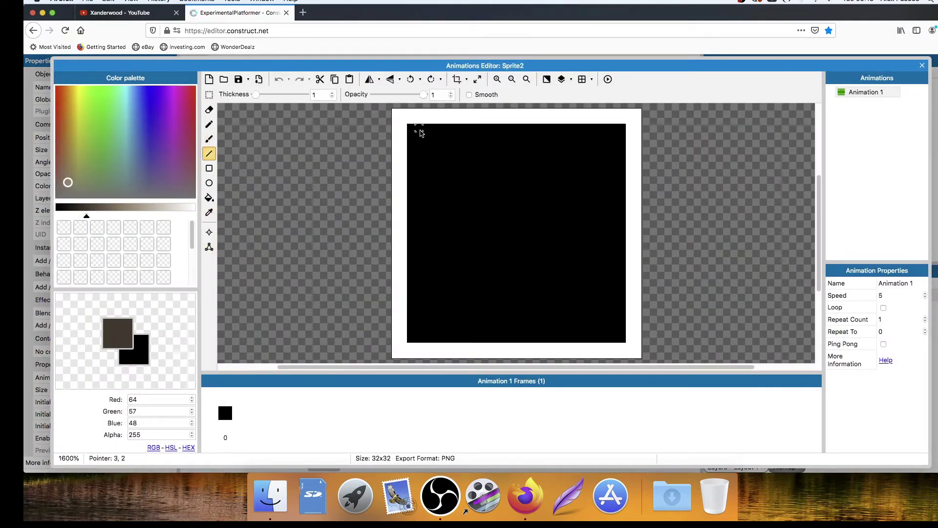
left_click_drag(419, 137, 449, 139)
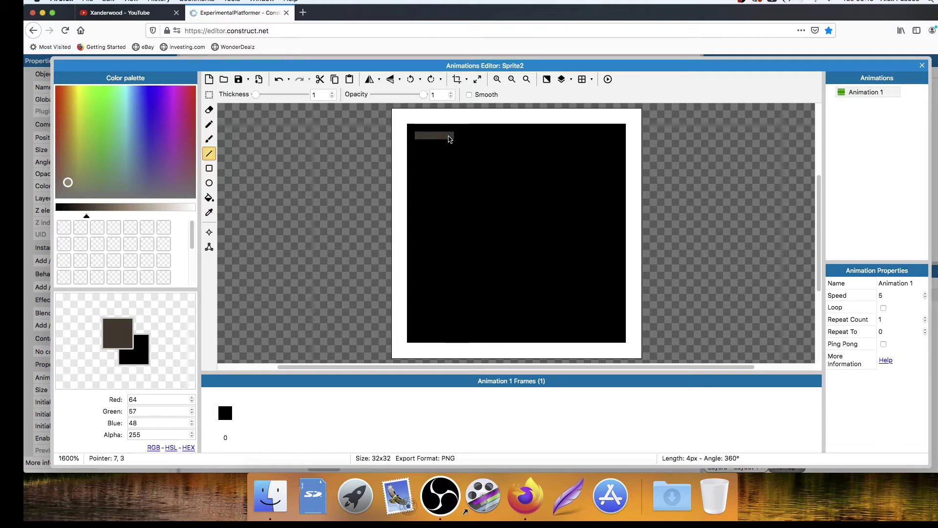
key("ctrl+z")
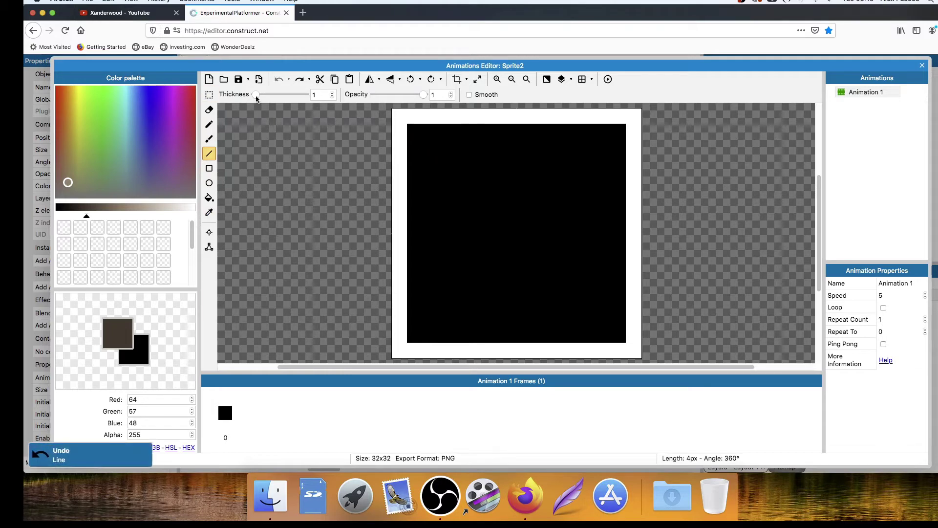
Erase the white border on all four sides of the square sprite's image.
left_click(209, 95)
left_click_drag(396, 111, 396, 348)
key("Delete")
key("Delete")
key("Delete")
left_click_drag(394, 130, 402, 348)
key("Delete")
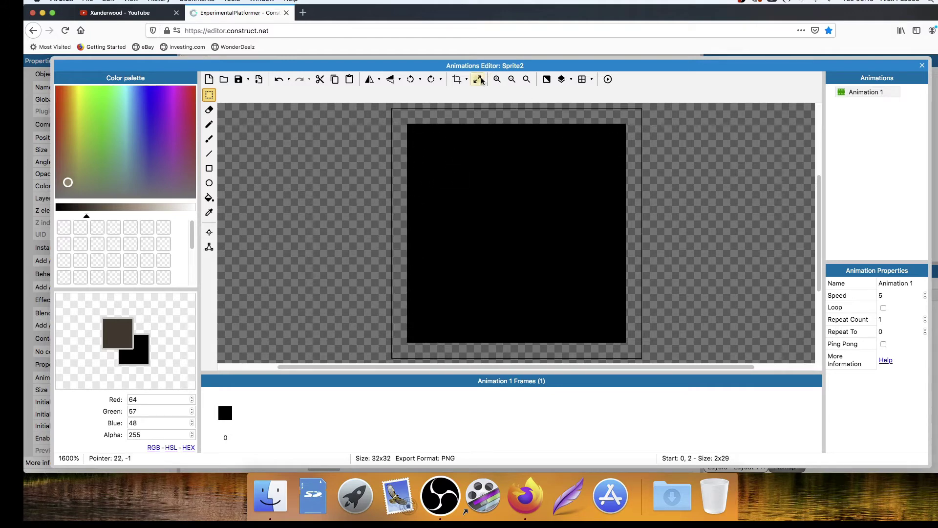
Crop the square sprite's empty edges and resize its image canvas to 28 by 28 pixels.
left_click(457, 80)
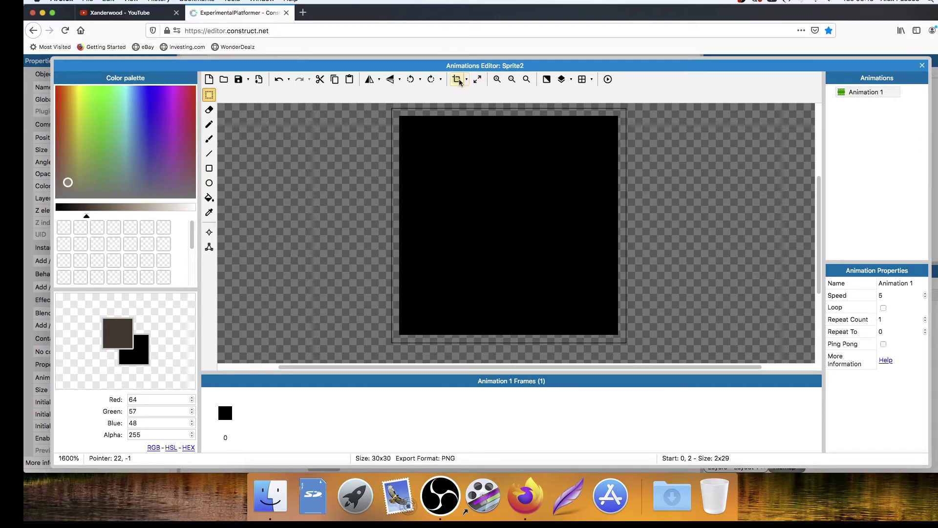
left_click(478, 81)
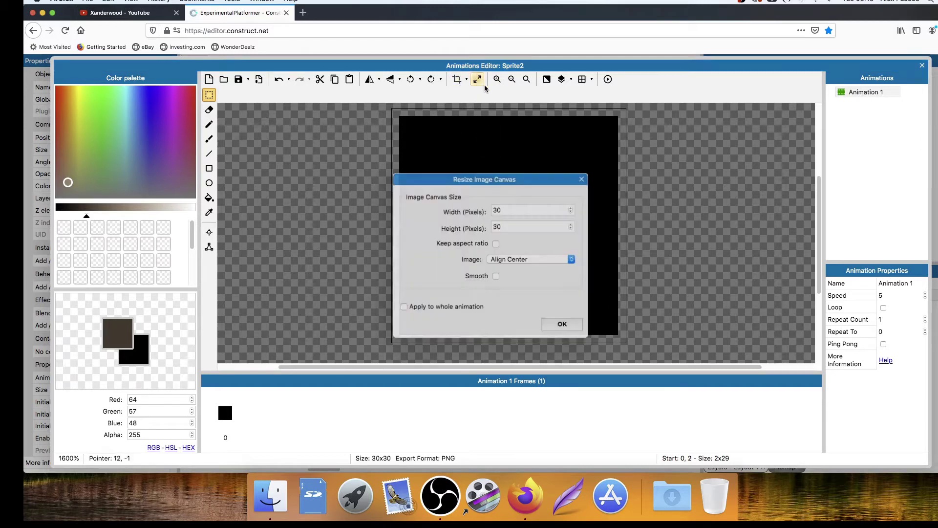
left_click(509, 210)
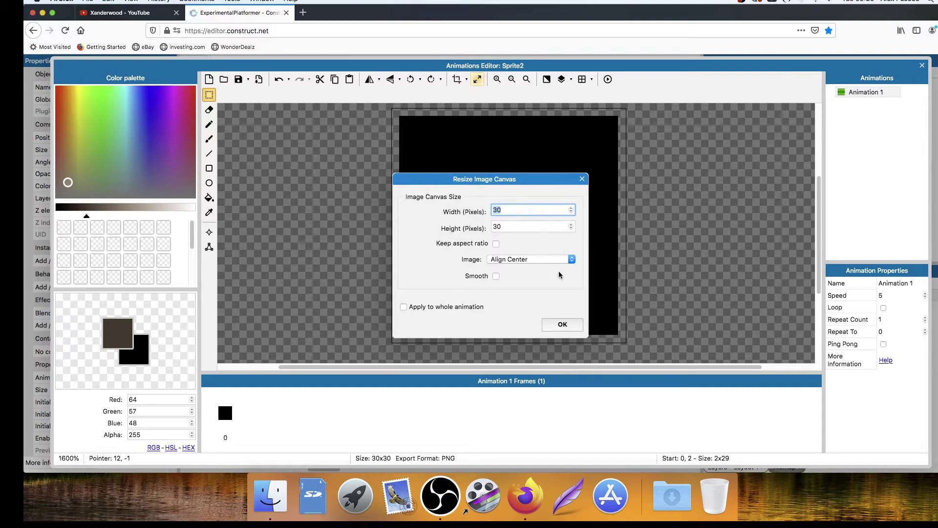
type("28")
left_click(508, 228)
type("2")
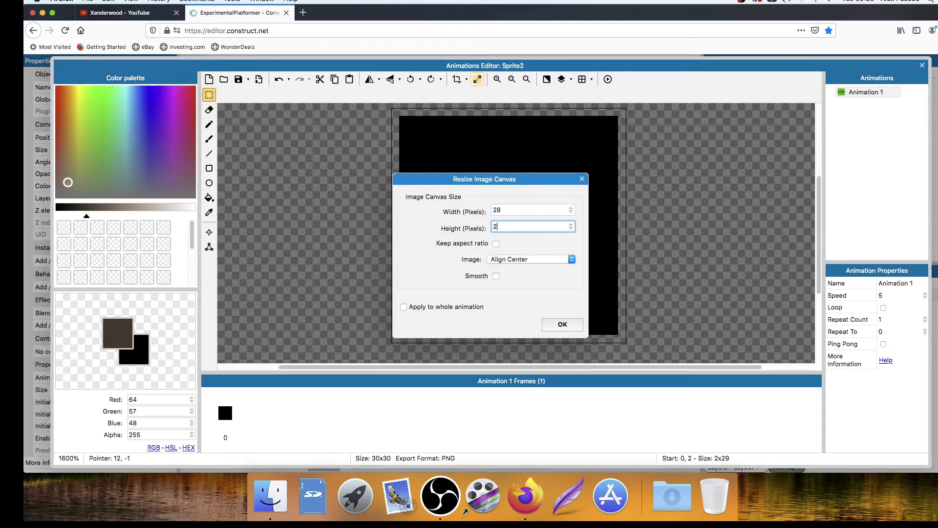
key("Return")
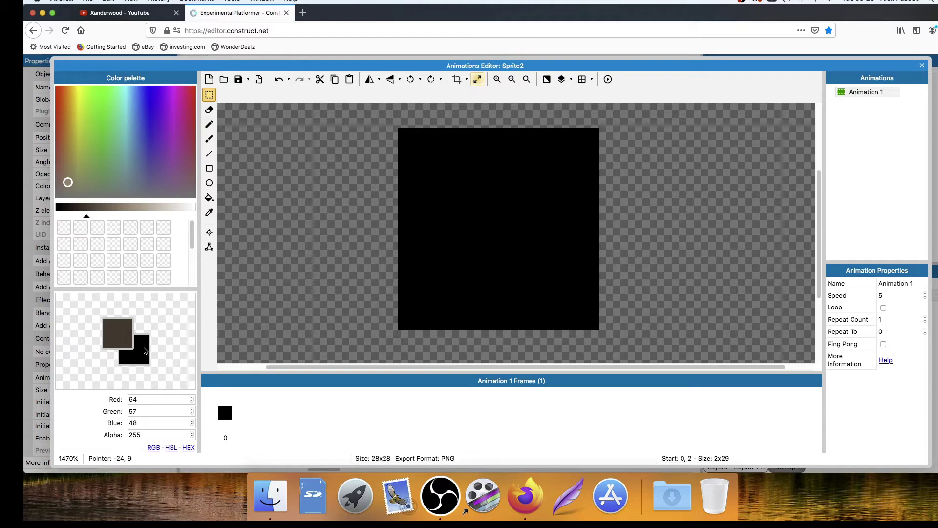
Draw a two-pixel white (255, 255, 255) border along the edges of the 28 by 28 canvas with the Line tool.
left_click(145, 350)
left_click_drag(67, 216, 196, 216)
left_click(209, 154)
mouse_move(404, 132)
left_mouse_down()
mouse_move(596, 133)
mouse_move(596, 327)
mouse_move(509, 318)
mouse_move(403, 325)
mouse_move(404, 140)
mouse_move(588, 142)
left_mouse_up()
left_click_drag(589, 143, 588, 320)
left_click_drag(587, 318, 407, 147)
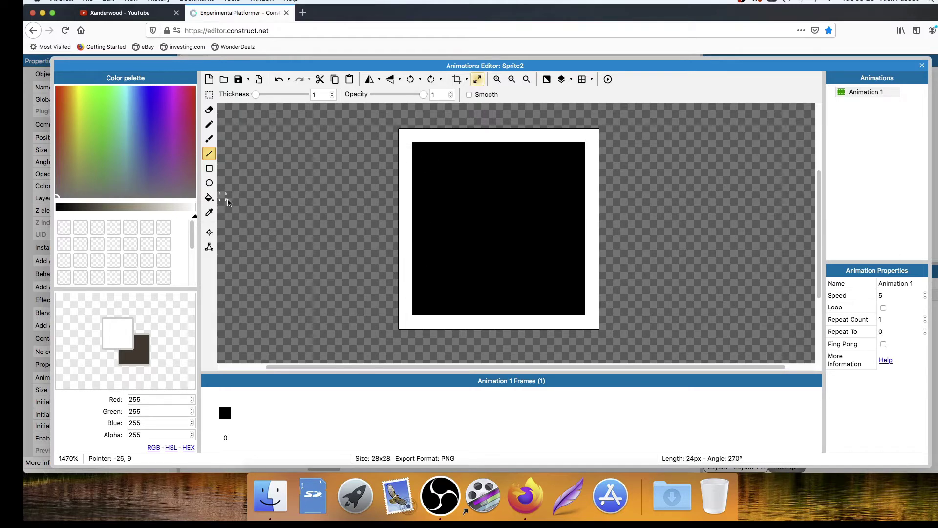
Draw a one-pixel brown (64, 57, 48) square outline one pixel inside the white border, and close the animations editor.
left_click(151, 329)
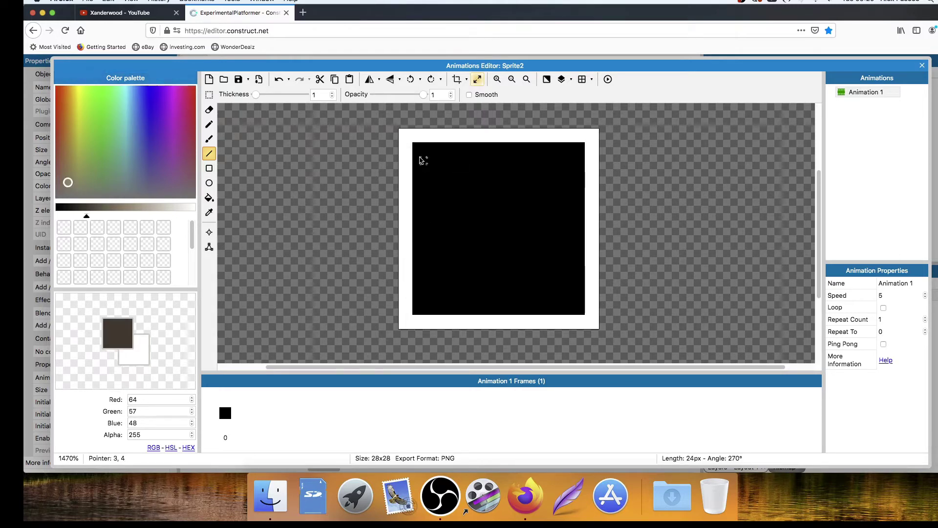
mouse_move(423, 155)
left_mouse_down()
mouse_move(424, 304)
mouse_move(576, 311)
left_mouse_up()
mouse_move(577, 307)
left_mouse_down()
mouse_move(577, 153)
mouse_move(432, 154)
left_mouse_up()
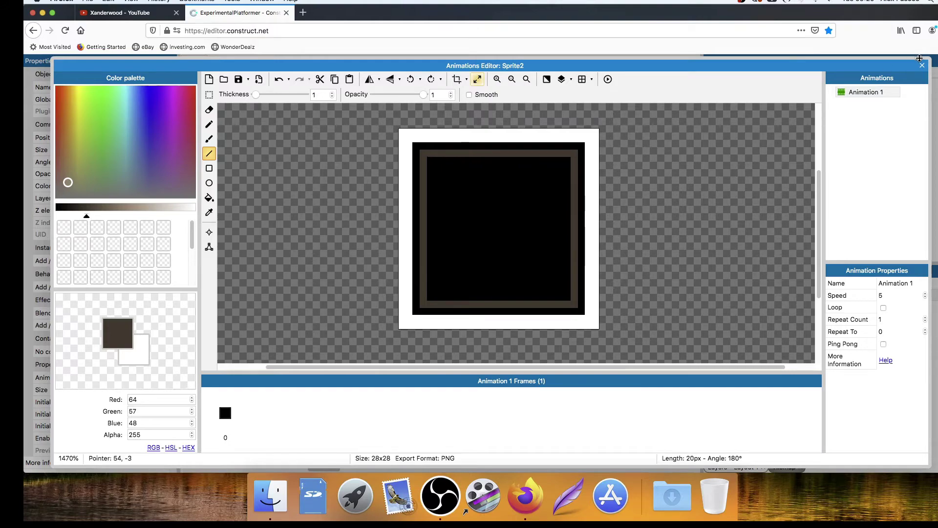
left_click(923, 65)
Place the square sprite on the HUD bar beside the time counter and preview the layout.
left_click_drag(368, 319, 380, 262)
left_click(367, 195)
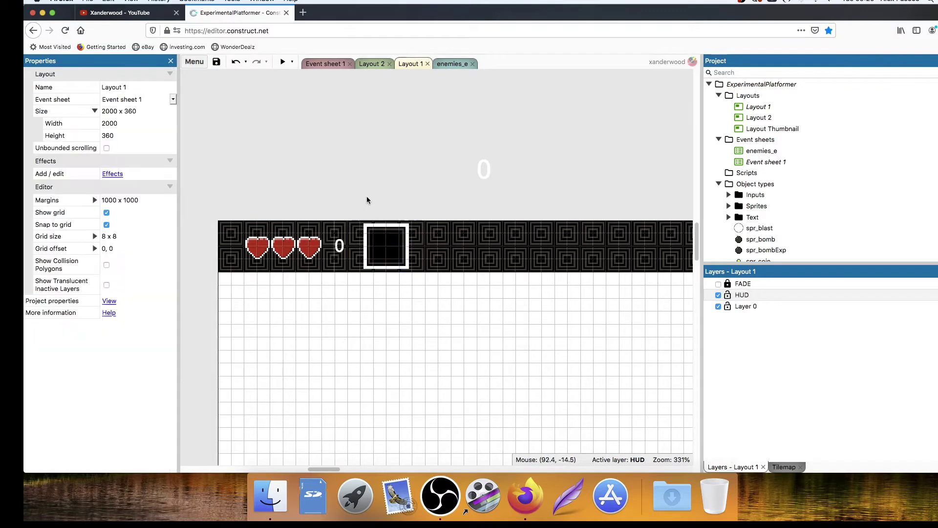
left_click(282, 62)
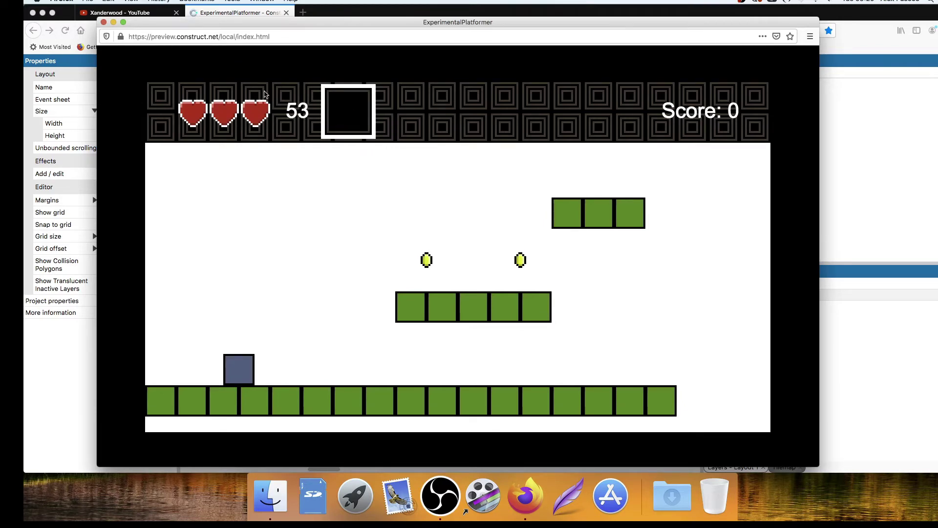
left_click(104, 22)
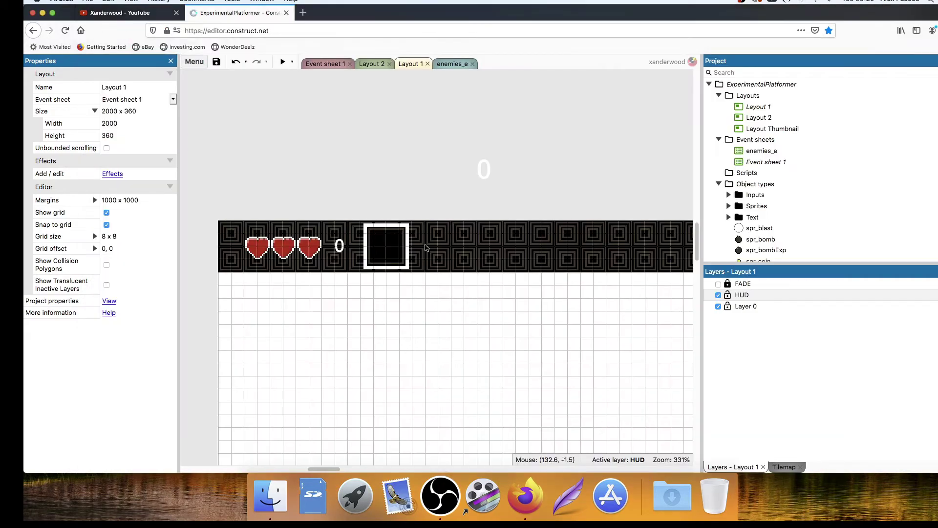
Thin the square sprite's white border to one pixel by erasing its outermost pixels, and close the animations editor.
double_click(403, 246)
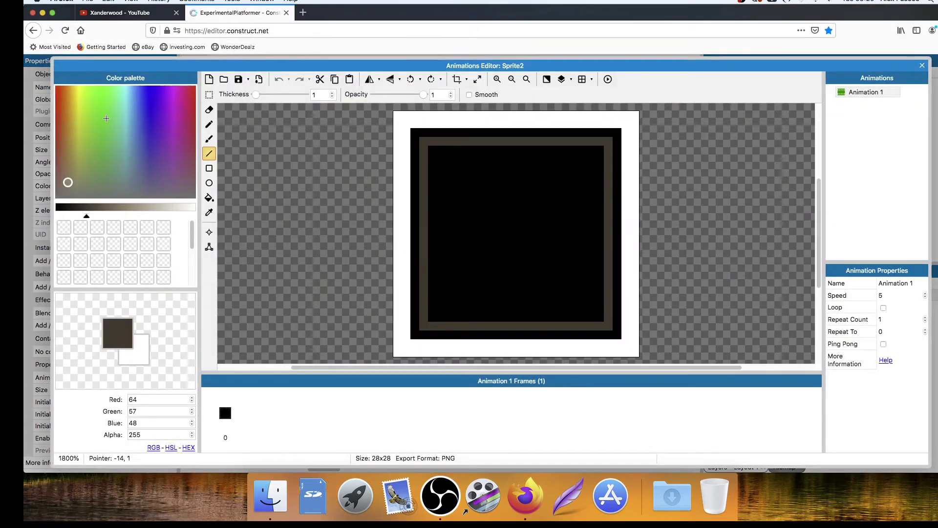
left_click(209, 94)
mouse_move(393, 111)
left_mouse_down()
mouse_move(645, 121)
mouse_move(635, 124)
mouse_move(634, 359)
mouse_move(393, 356)
mouse_move(404, 147)
mouse_move(387, 122)
left_mouse_up()
key("Delete")
left_click(398, 342)
key("Delete")
left_click(922, 65)
Preview the layout to check the thinner square border on the HUD, and close the preview.
left_click(418, 155)
left_click(282, 62)
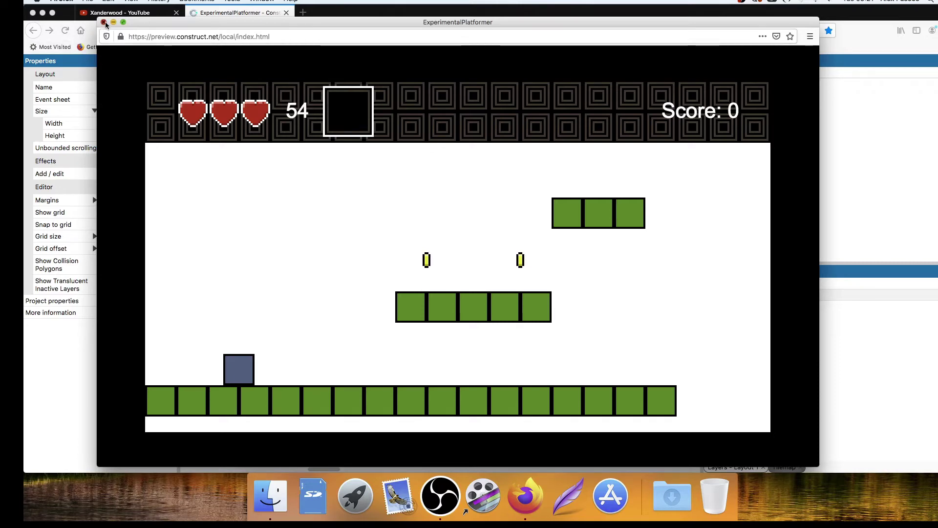
key("super+w")
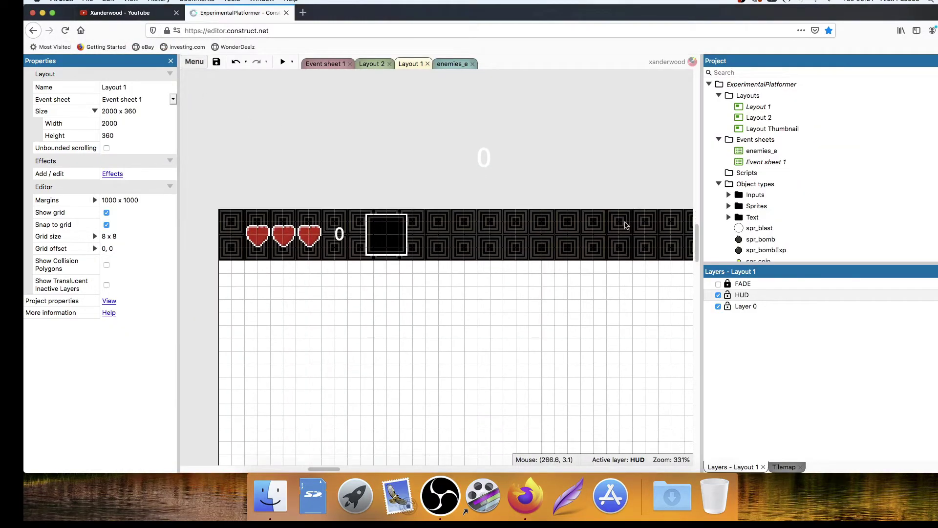
Clone the spr_bomb object type and place the copy above the HUD bar at 184, -16.
scroll(602, 234, "down", 5)
left_click(682, 223)
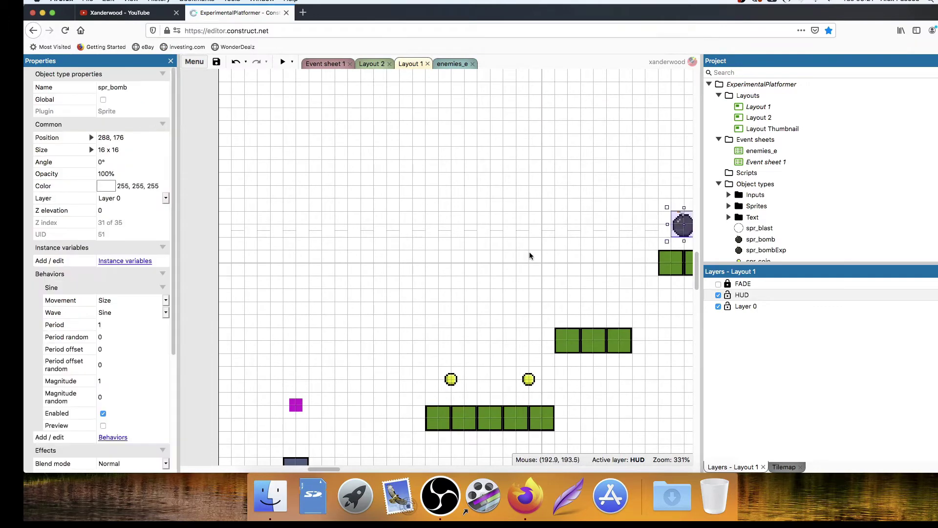
scroll(531, 252, "down", 4)
left_click(446, 400)
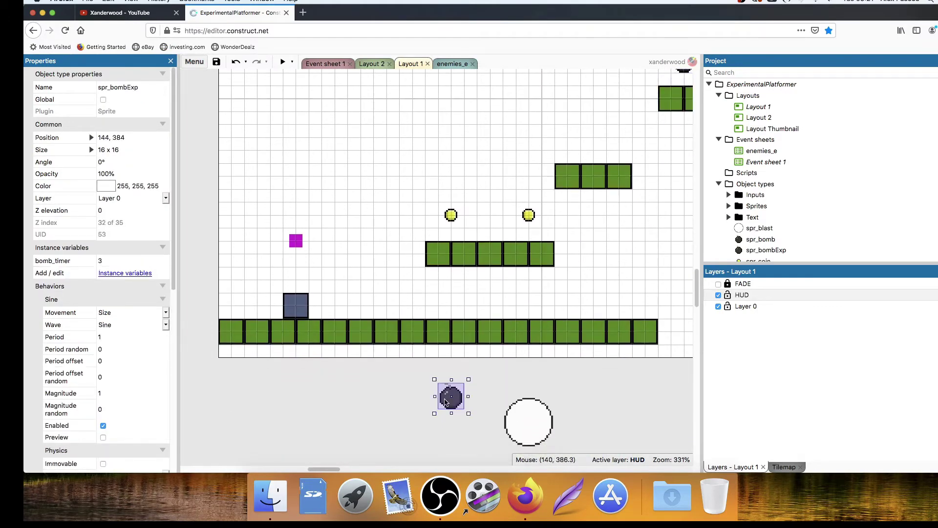
scroll(494, 359, "up", 8)
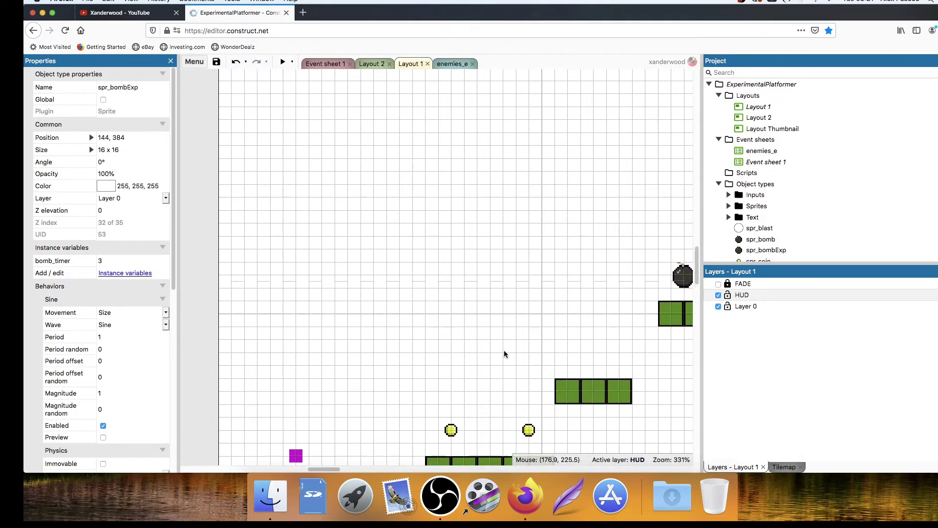
left_click(683, 427)
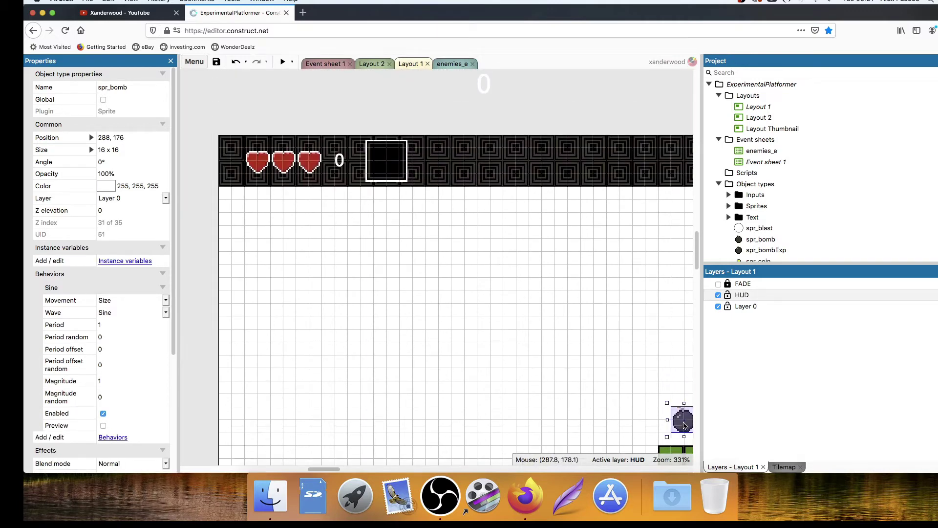
right_click(684, 426)
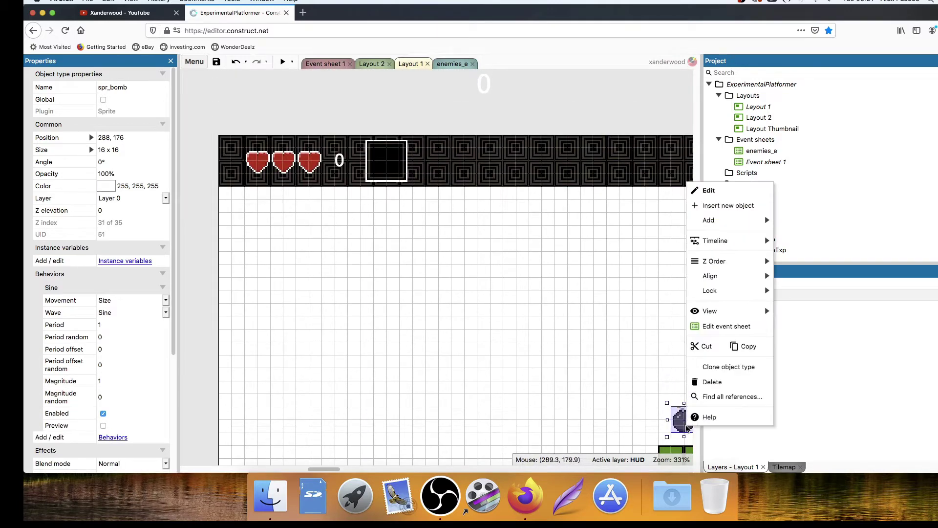
left_click(702, 365)
left_click(497, 116)
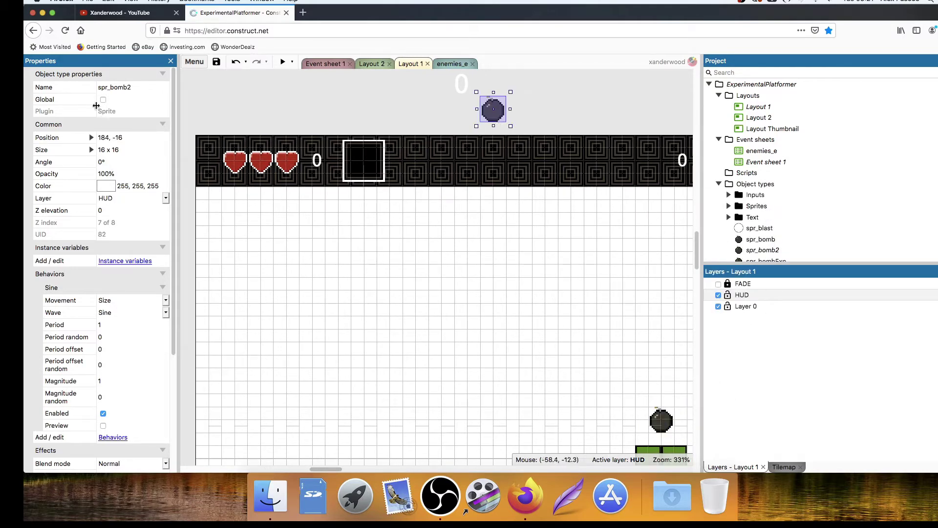
Rename the cloned bomb spr_bombIcon and place it inside the white-bordered square at 104, 16.
left_click(133, 88)
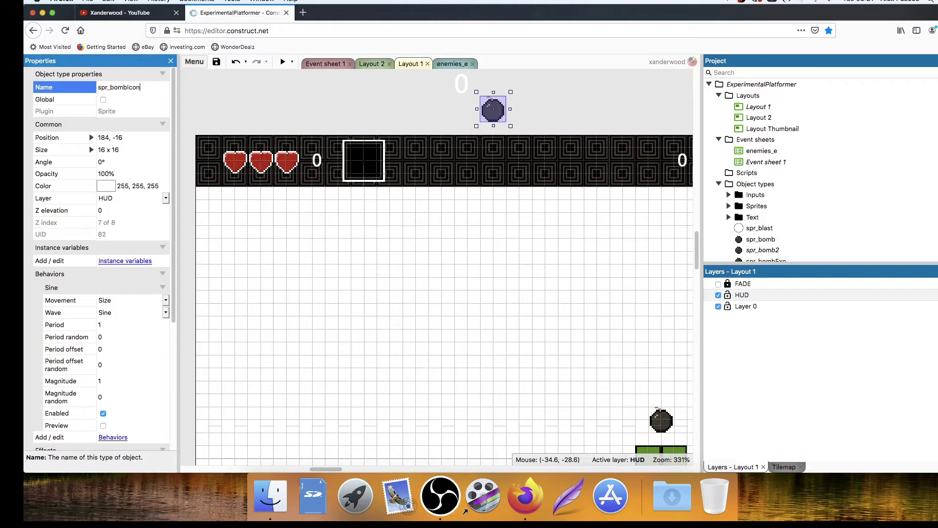
key("Return")
left_click_drag(502, 118, 366, 167)
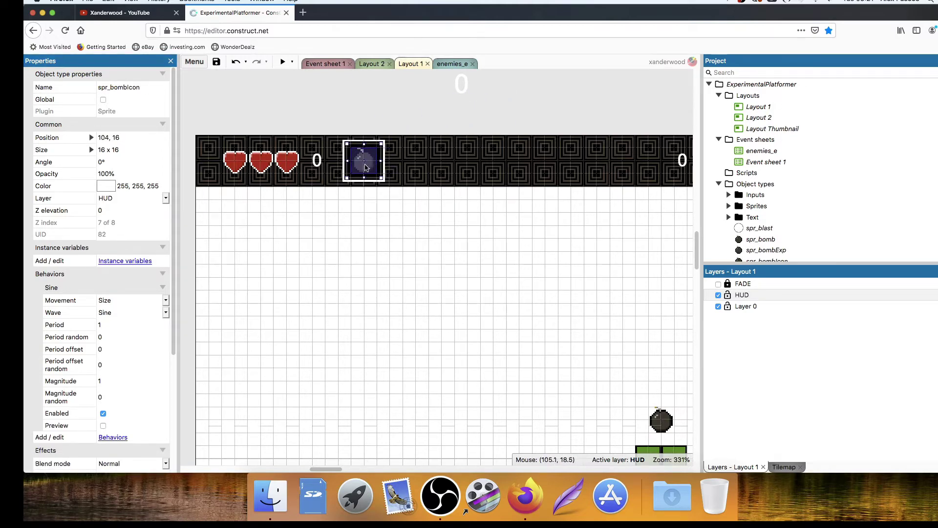
left_click(381, 118)
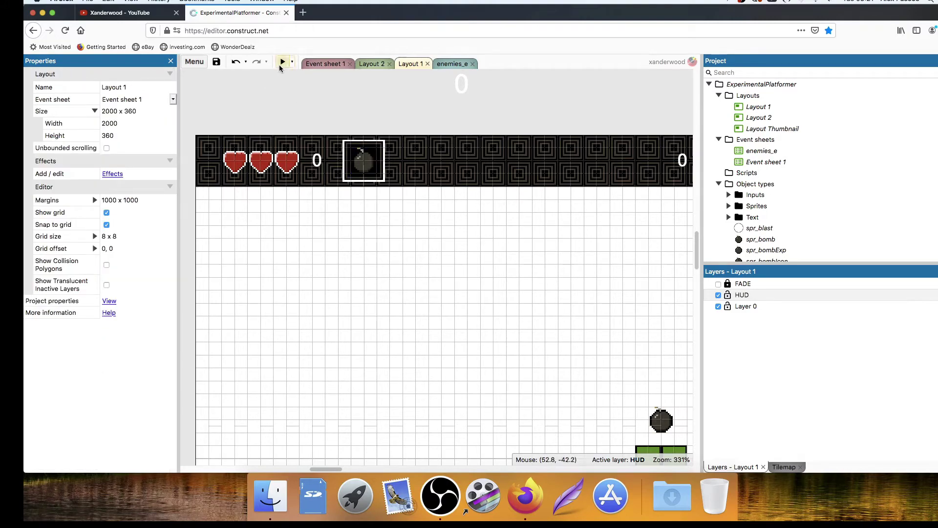
Move spr_bombIcon out of the square to 128, -16 and fill its black outline with white (255, 255, 255).
left_click_drag(365, 169, 403, 120)
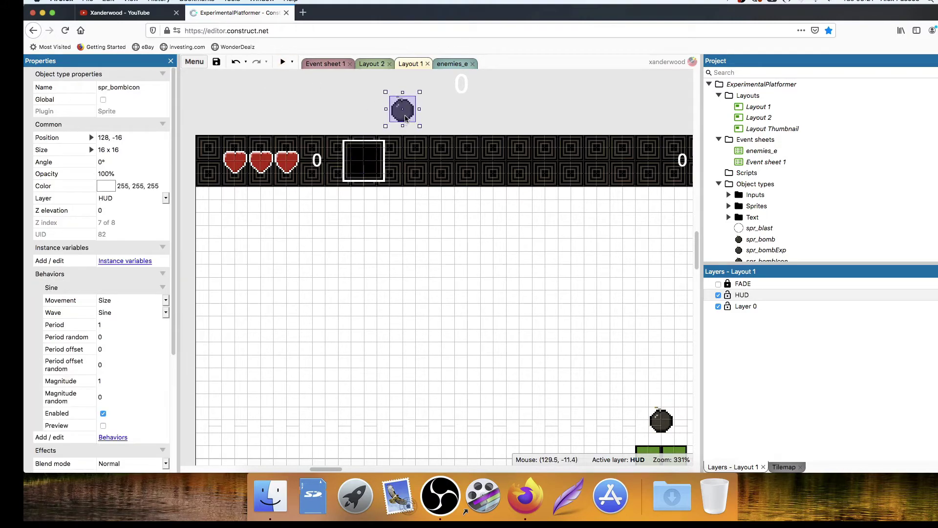
double_click(404, 118)
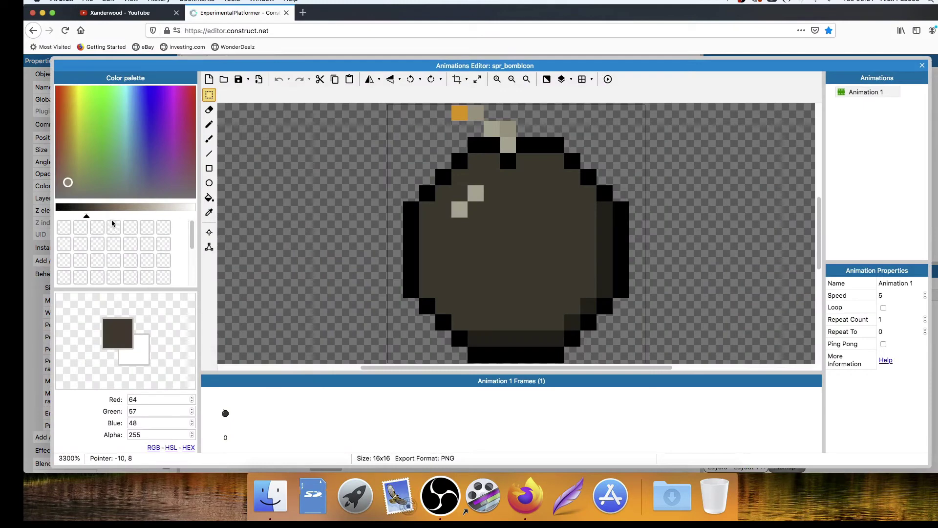
left_click(140, 349)
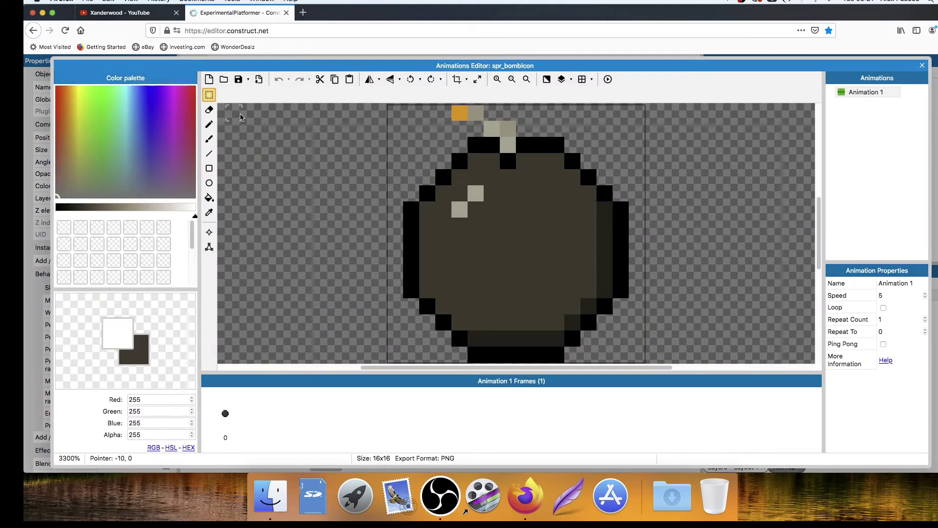
left_click(210, 200)
left_click(413, 217)
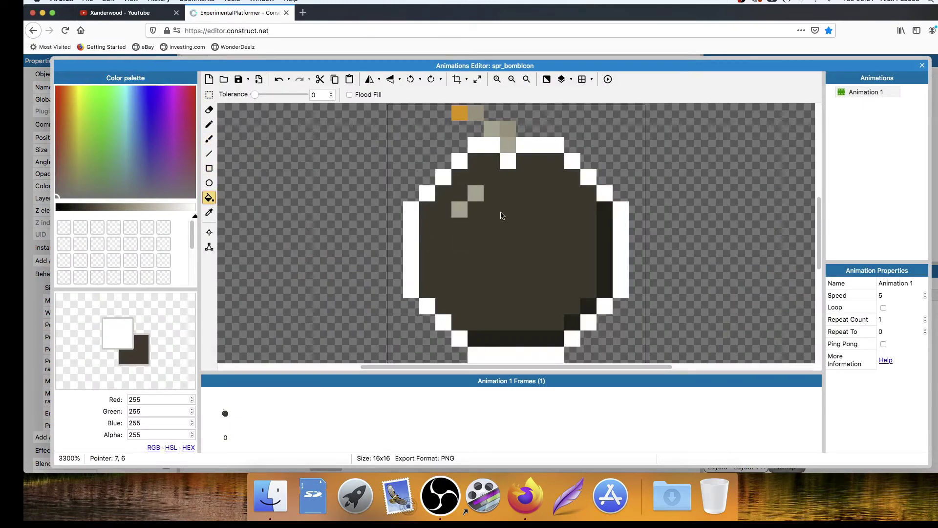
scroll(523, 207, "down", 2)
scroll(517, 197, "up", 3)
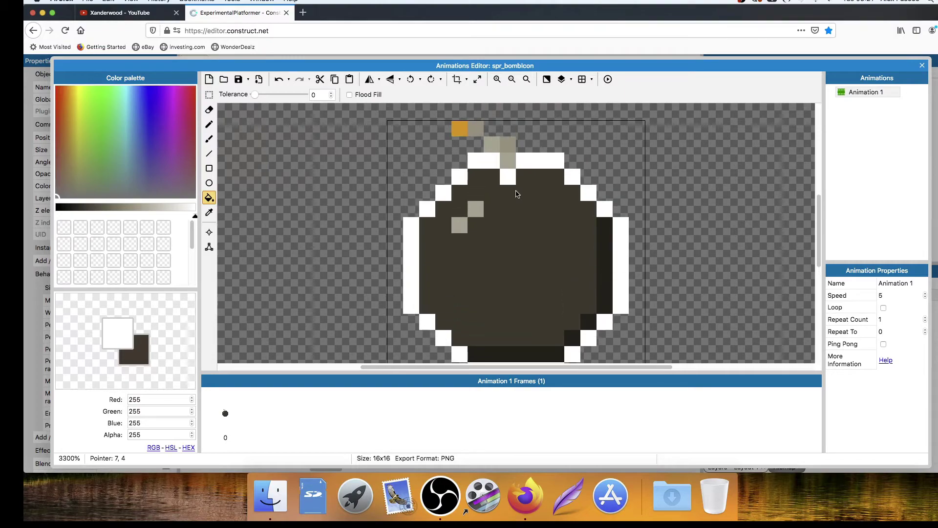
left_click(922, 66)
Place the bomb icon back inside the white-bordered square at 104, 16, and preview the layout.
left_click_drag(404, 110, 365, 162)
left_click(358, 101)
left_click(284, 62)
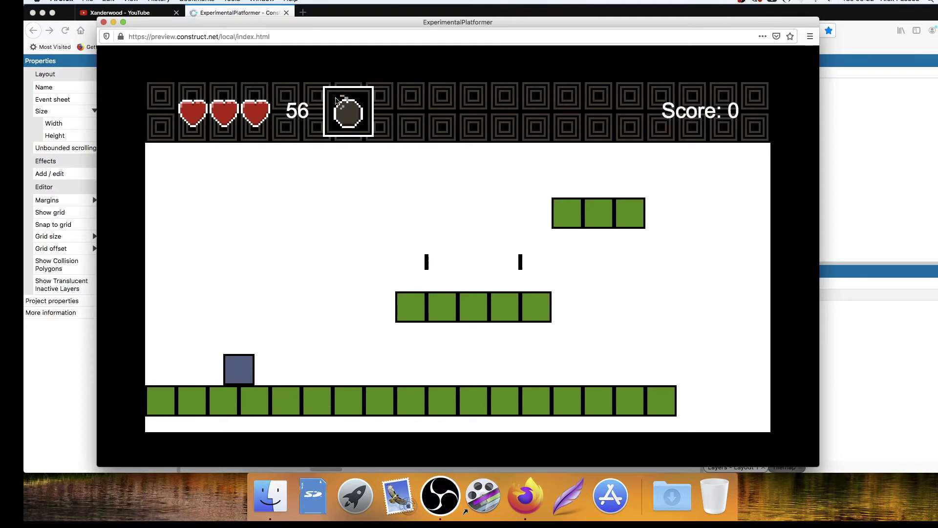
left_click(103, 23)
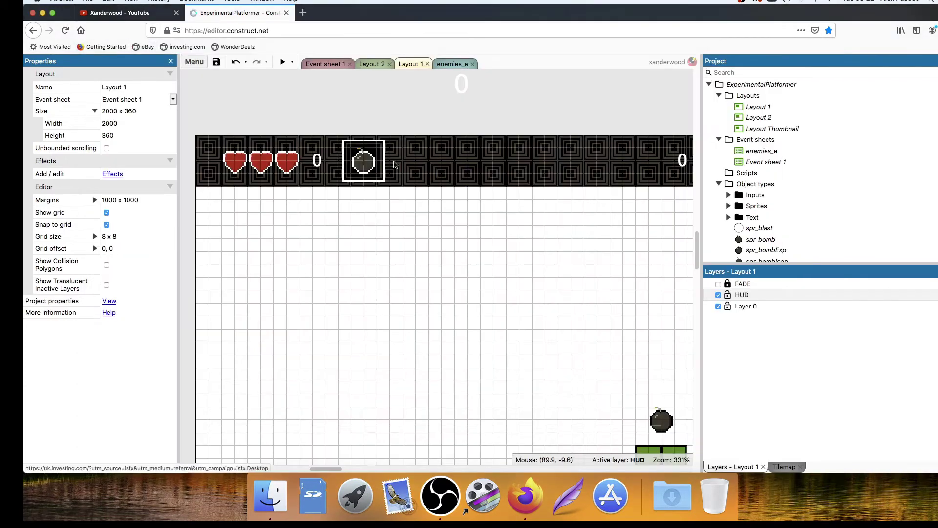
Remove the Sine behavior from spr_bombIcon and preview the layout to check the icon.
left_click(373, 168)
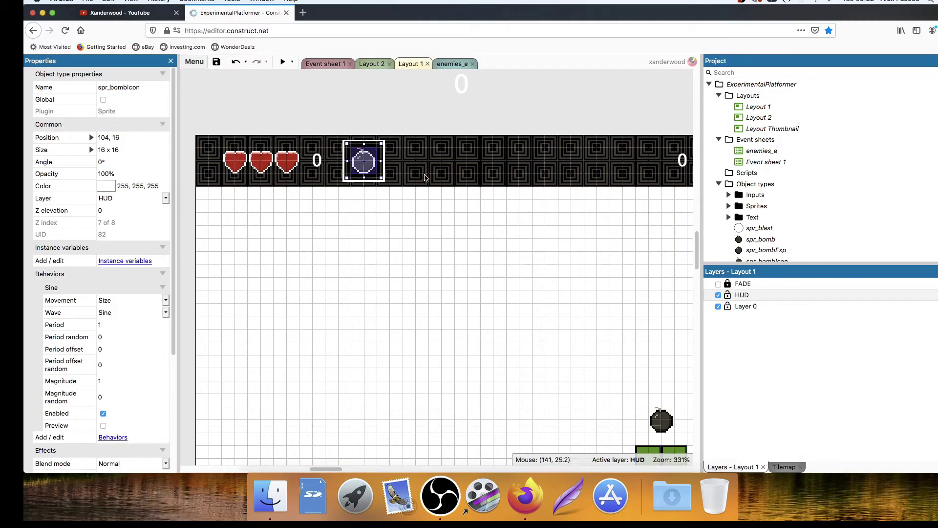
left_click(113, 437)
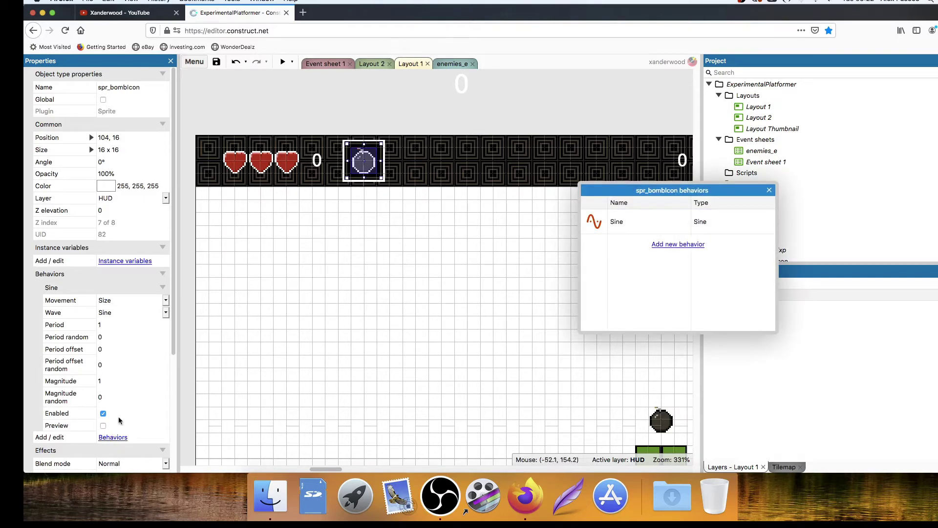
left_click(632, 228)
key("Delete")
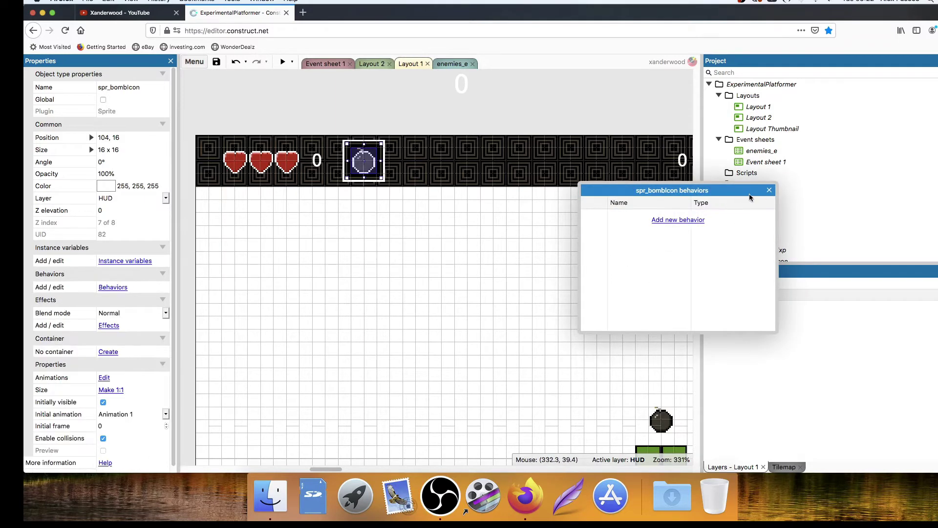
left_click(769, 191)
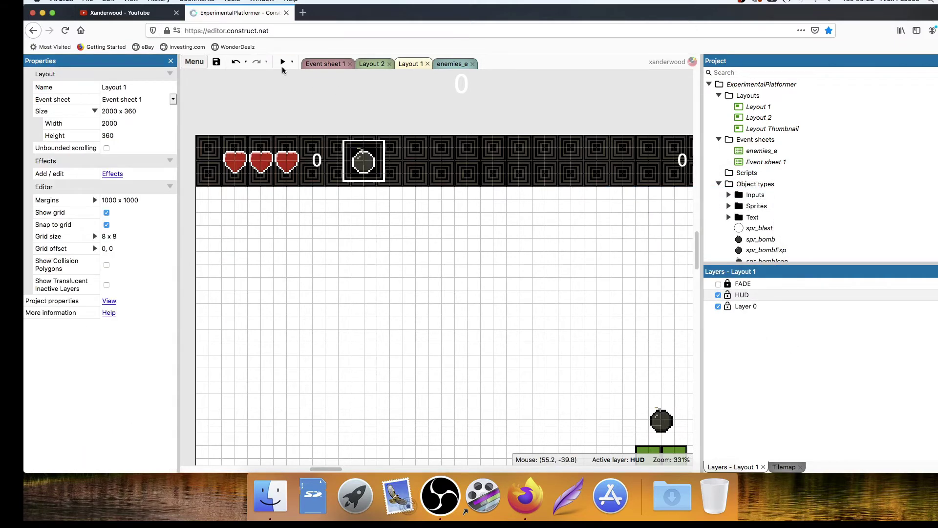
left_click(283, 62)
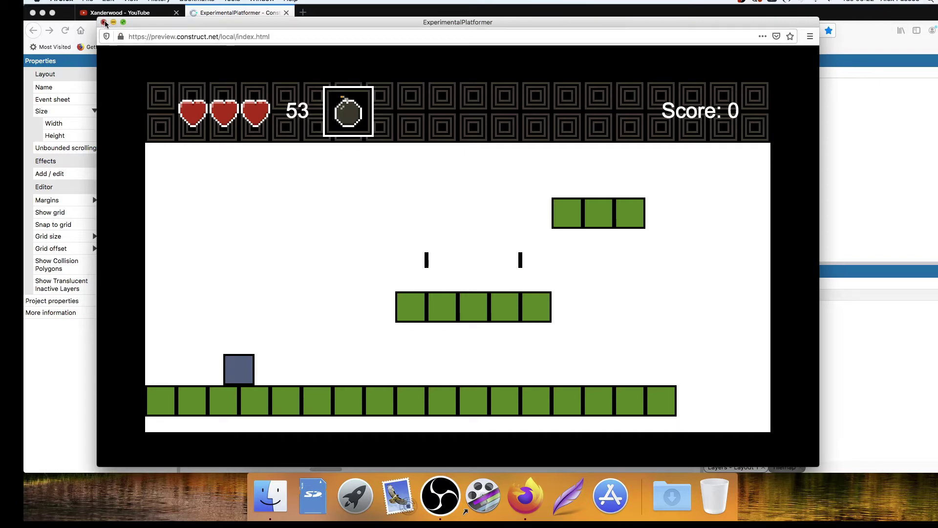
left_click(105, 23)
Try an opacity of 50% on the bomb icon in the HUD square.
left_click(376, 167)
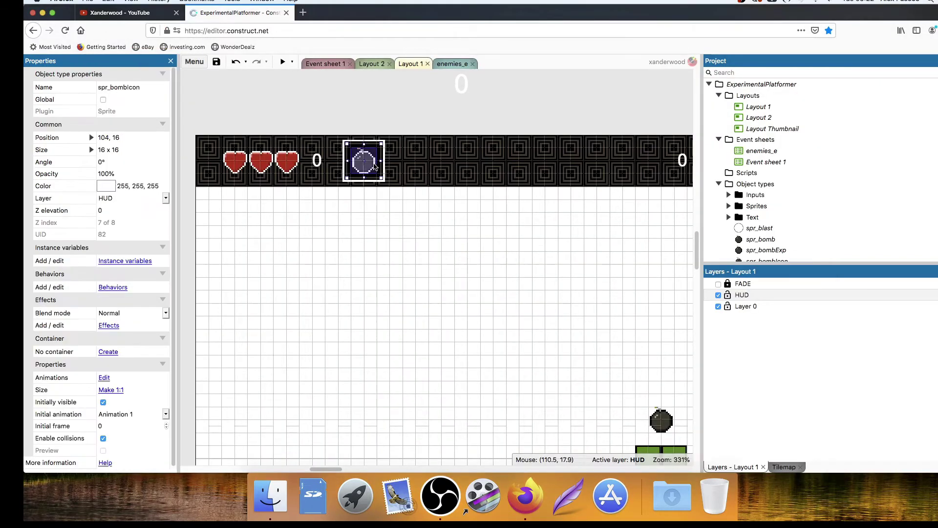
left_click(124, 173)
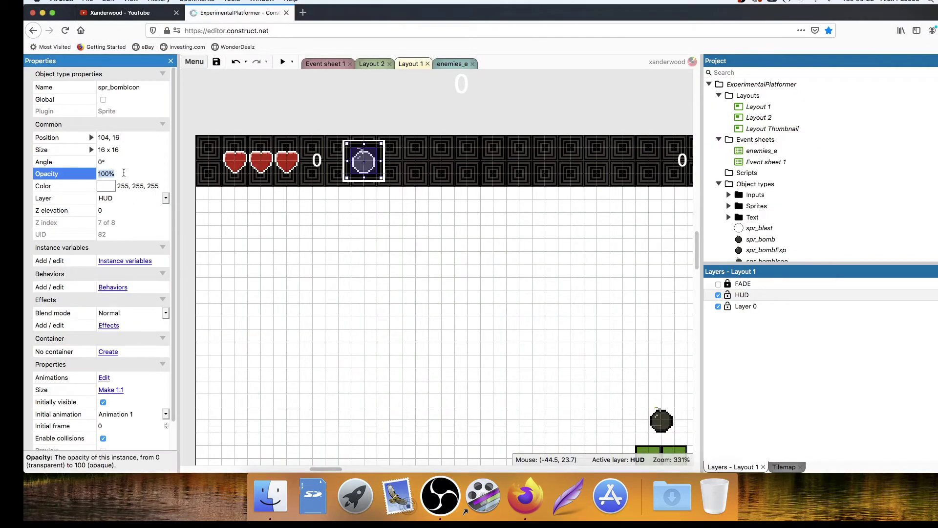
key("Tab")
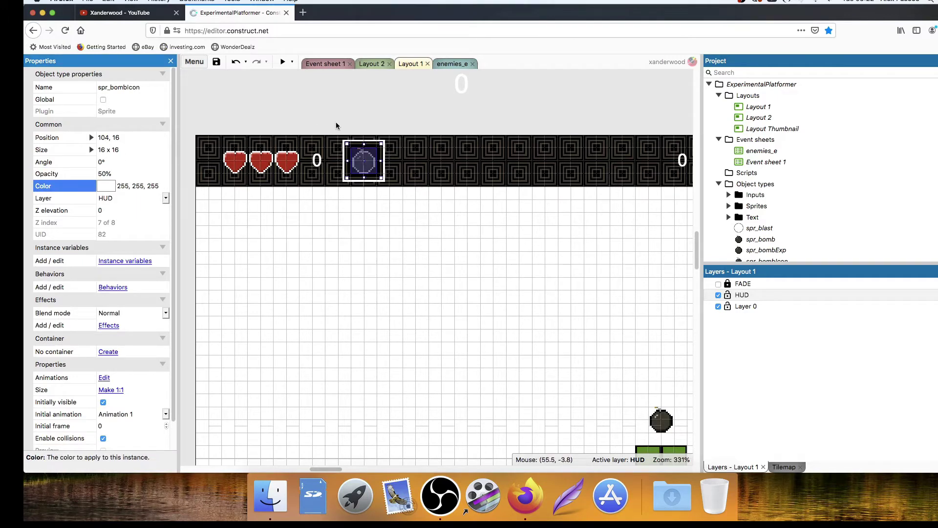
left_click(368, 114)
Set spr_bombIcon's opacity to 30% and preview the layout to check the dimmed icon.
left_click(364, 154)
left_click(109, 171)
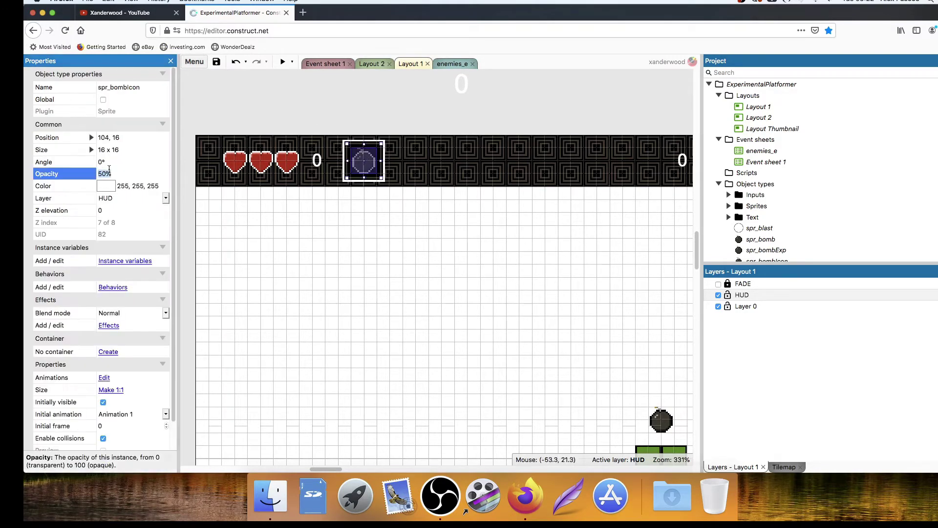
type("30")
key("Tab")
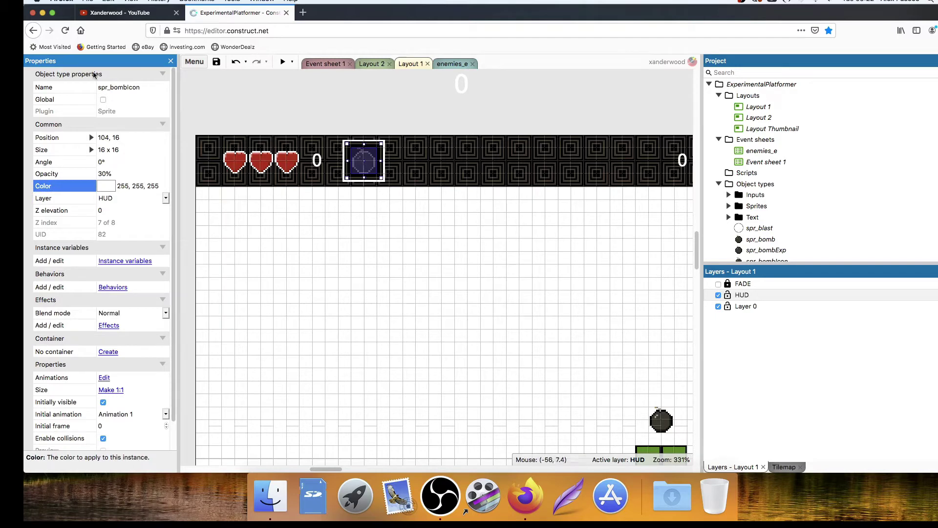
left_click(380, 134)
left_click(284, 61)
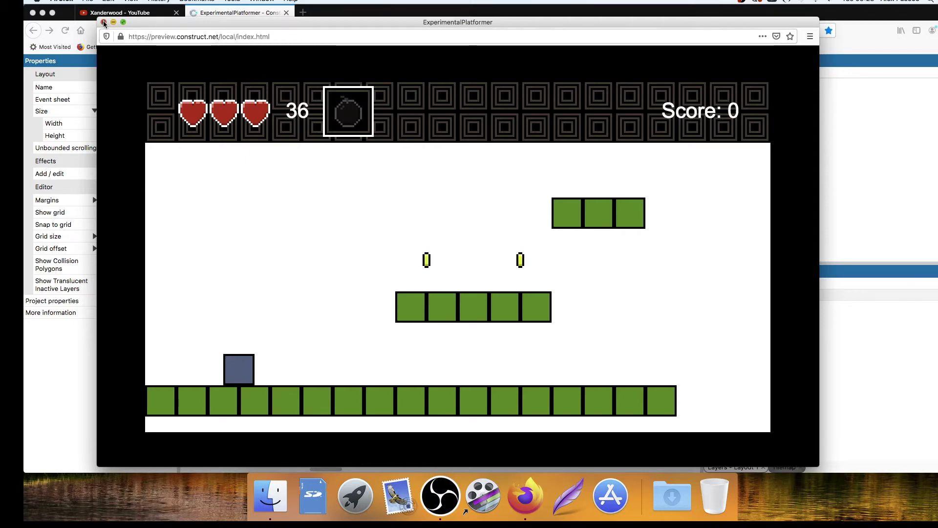
key("super+w")
Set the txt_bomb text size to 6 and move the text object just above the HUD bar at 152, -32.
left_click(466, 91)
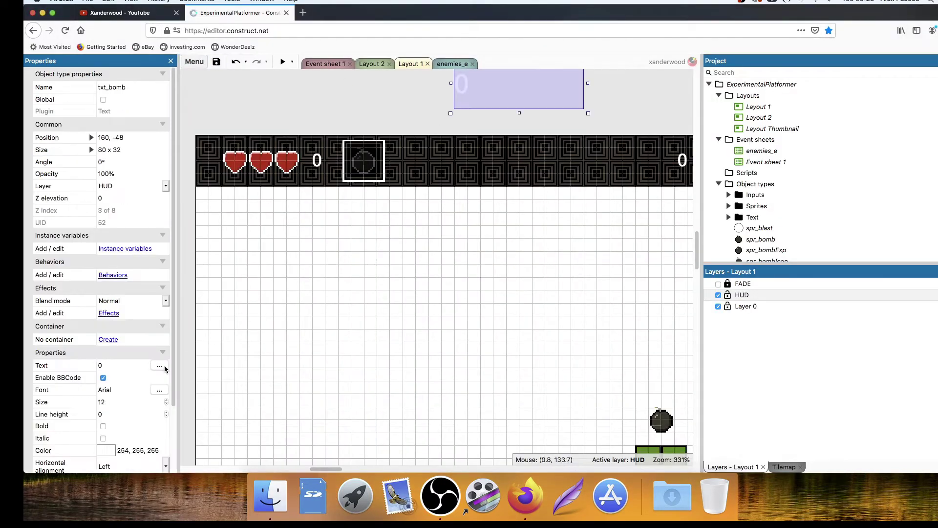
left_click(115, 400)
type("6")
key("Tab")
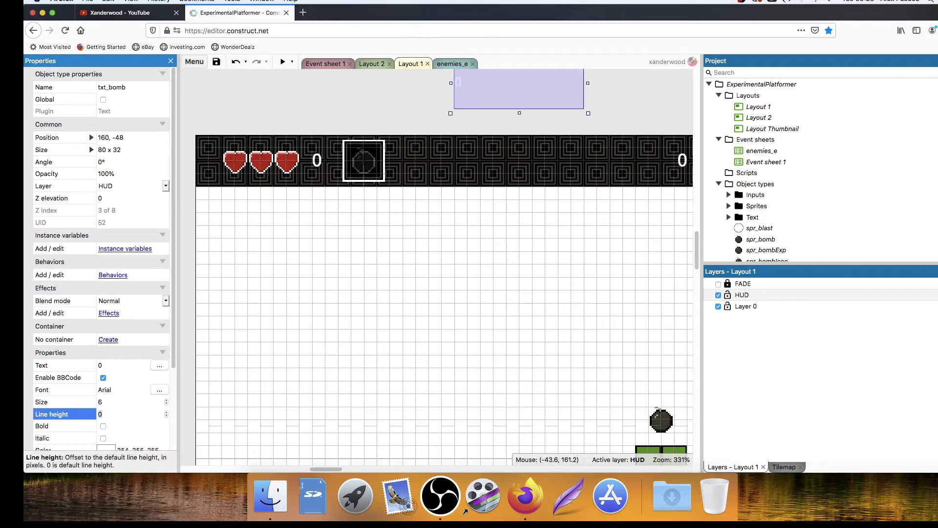
left_click_drag(464, 75, 450, 109)
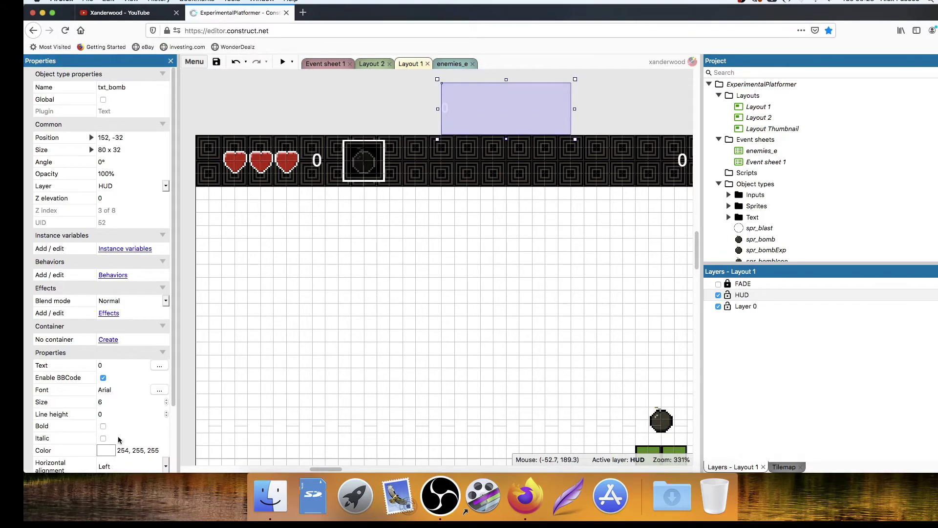
Center txt_bomb's text horizontally, and shrink its box to 16 x 16 at 120, -24.
scroll(116, 440, "down", 3)
left_click(116, 390)
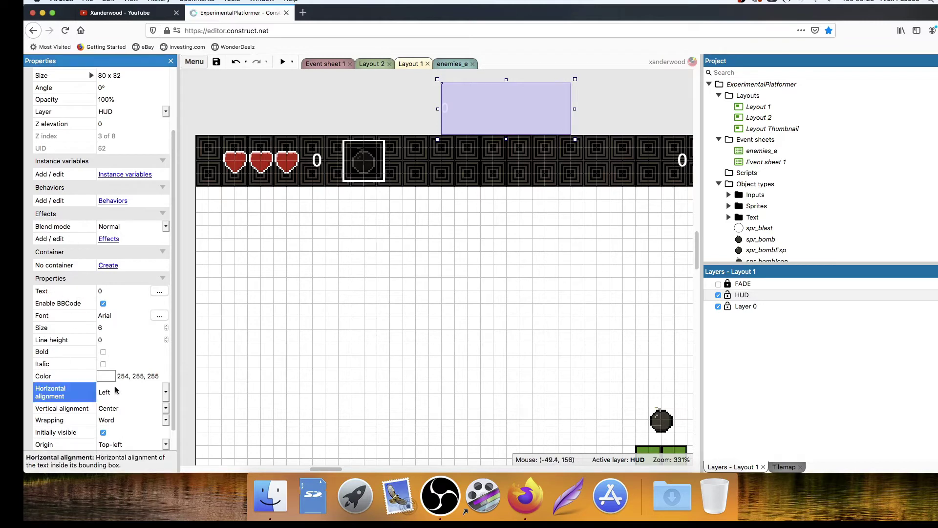
left_click(125, 402)
left_click(438, 92)
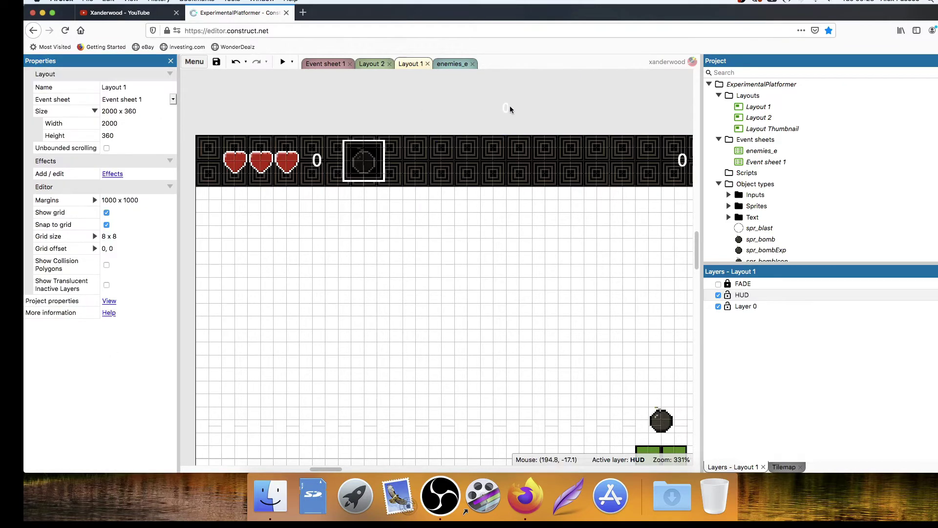
left_click(451, 89)
left_click_drag(438, 78, 403, 111)
Send txt_bomb to the top of the HUD layer in the Z order, and clear the selection.
right_click(407, 110)
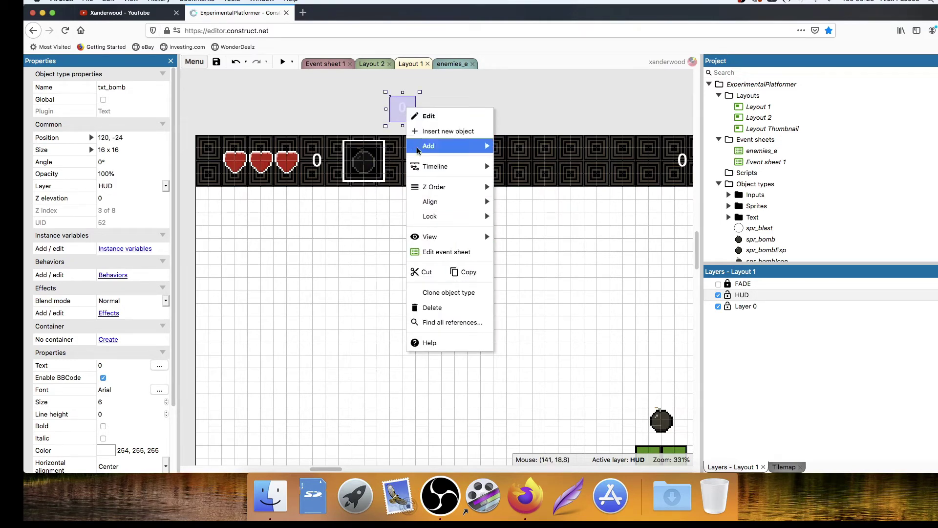
mouse_move(453, 188)
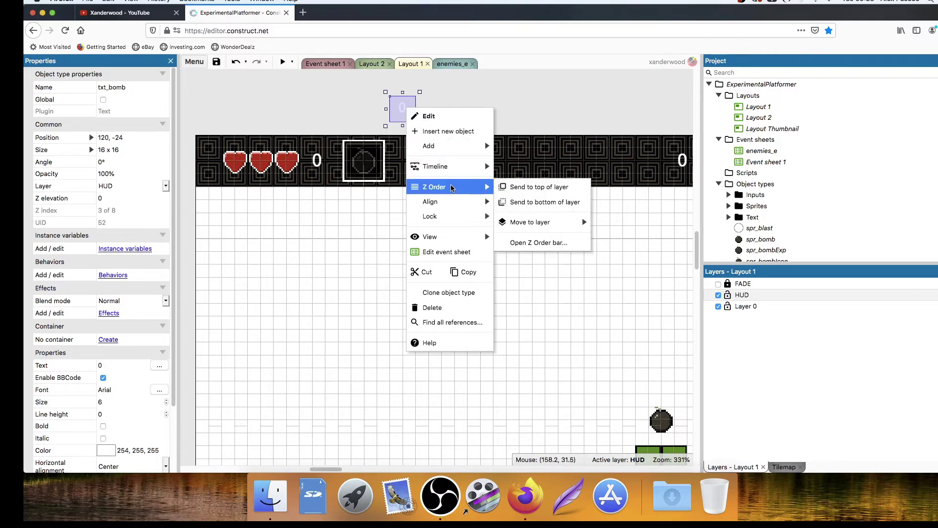
left_click(504, 187)
mouse_move(399, 109)
left_mouse_down()
mouse_move(381, 176)
mouse_move(402, 110)
left_mouse_up()
left_click(381, 153)
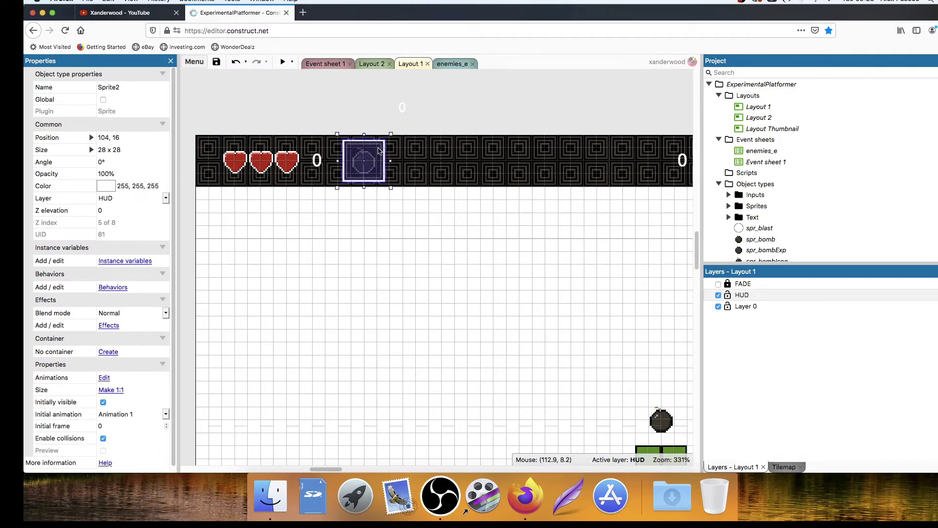
left_click(430, 118)
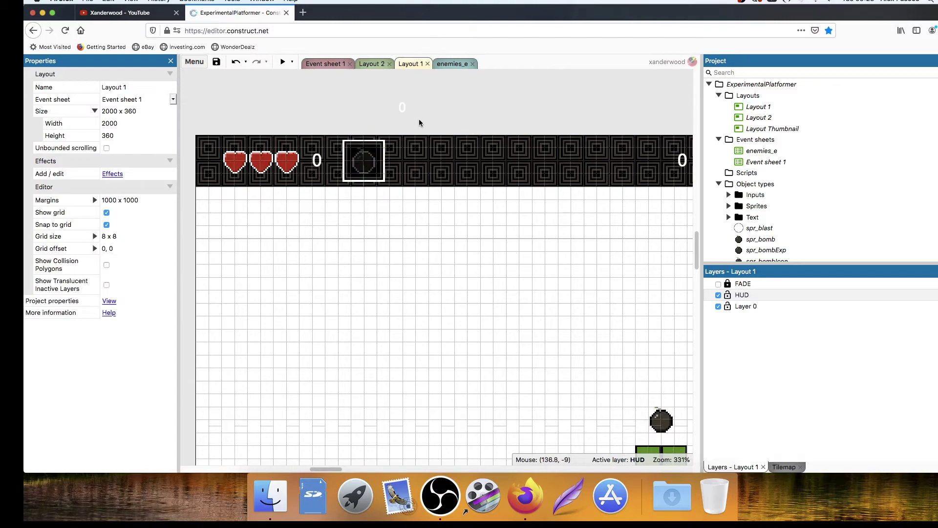
Insert a new Sprite object just above the HUD bar, beside the bomb count text.
double_click(428, 118)
scroll(534, 247, "down", 5)
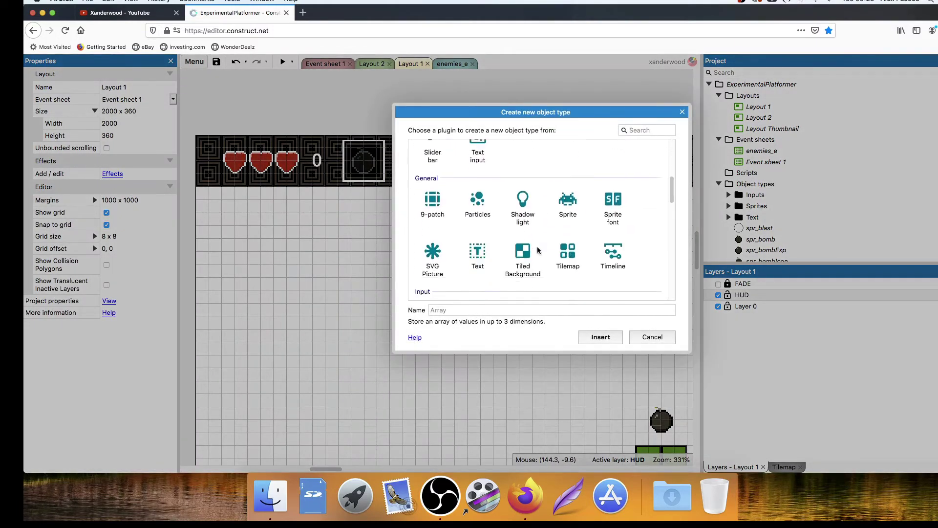
scroll(524, 204, "up", 5)
double_click(570, 249)
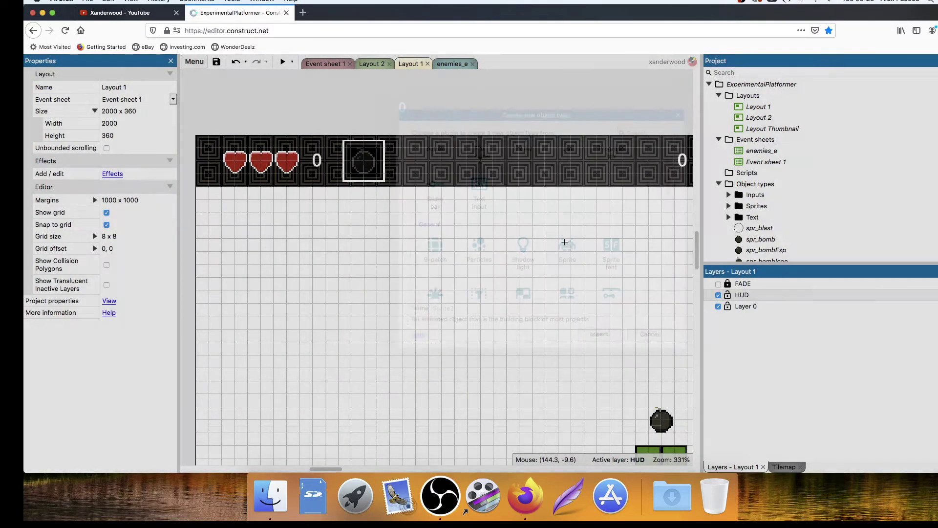
scroll(425, 131, "left", 3)
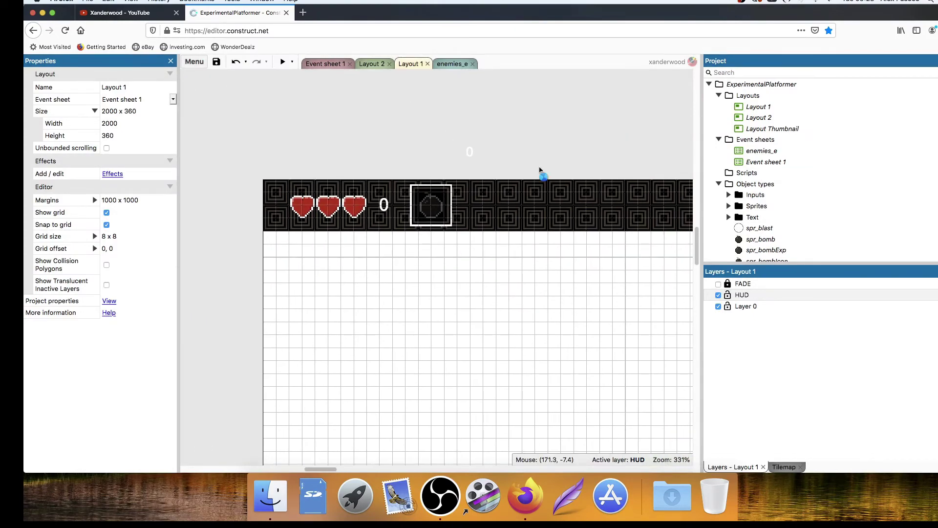
left_click(540, 171)
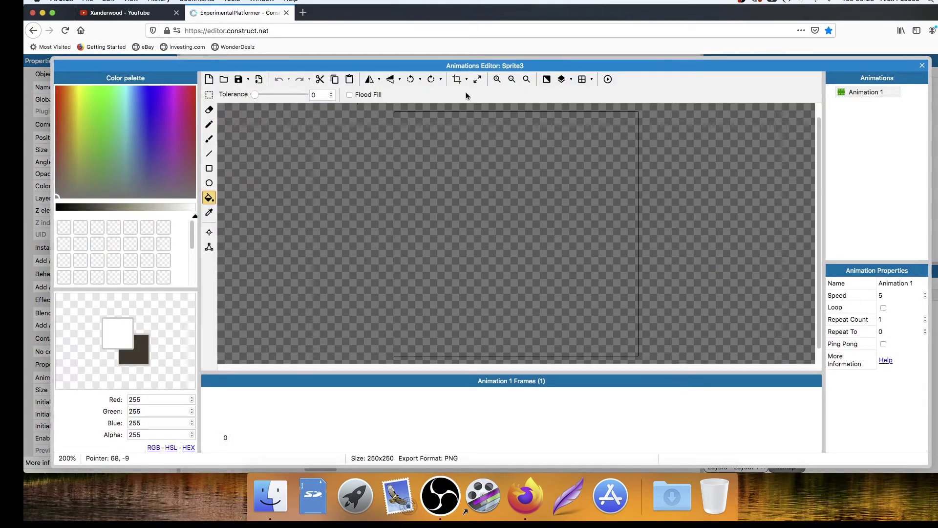
Resize the new sprite's image canvas to 12 x 12 pixels.
left_click(478, 80)
double_click(510, 207)
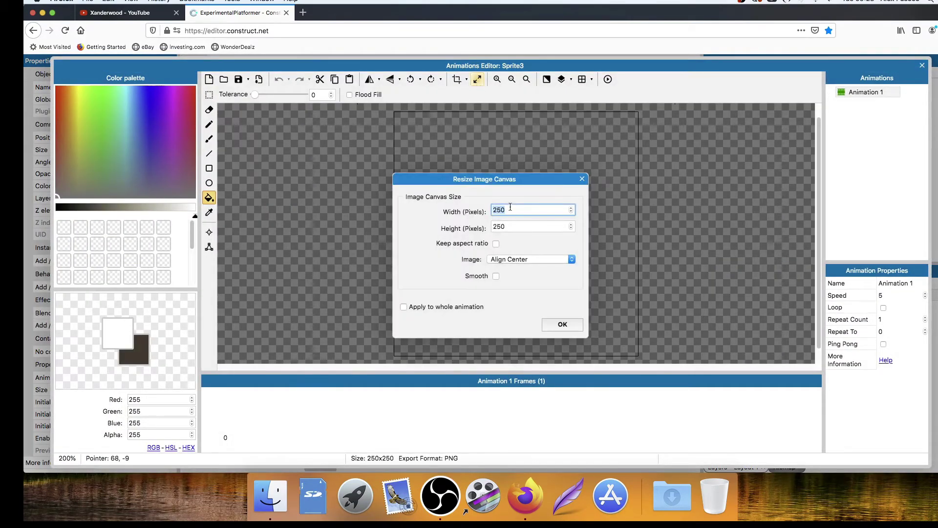
double_click(502, 226)
type("12")
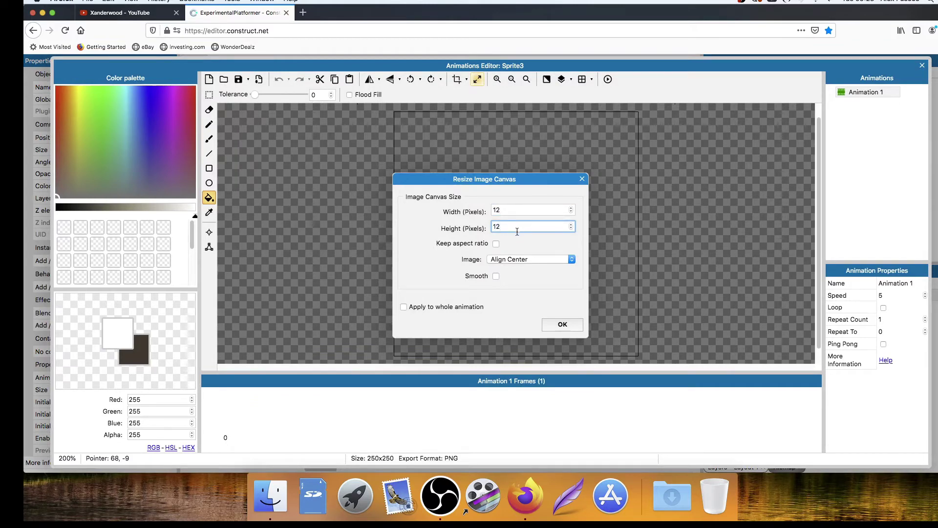
key("Return")
scroll(536, 241, "up", 10, "ctrl")
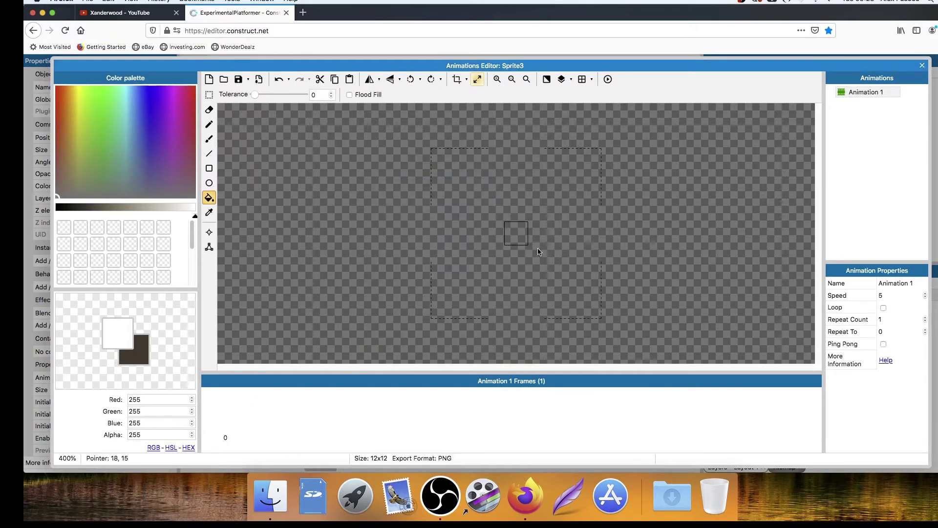
scroll(455, 199, "up", 2, "ctrl")
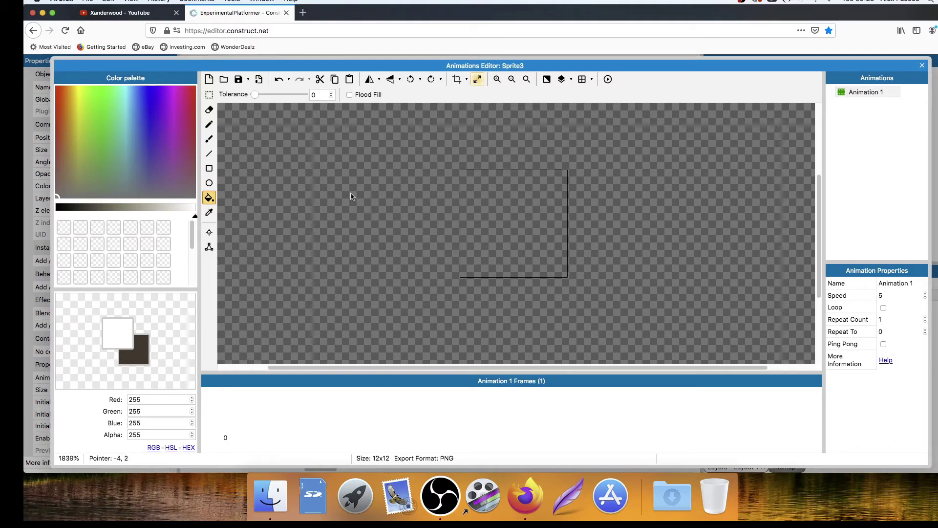
Draw a one-pixel white border along the edges of the new sprite's 12 x 12 canvas.
left_click(210, 154)
mouse_move(464, 175)
left_mouse_down()
mouse_move(563, 175)
mouse_move(564, 273)
left_mouse_up()
mouse_move(564, 274)
left_mouse_down()
mouse_move(456, 272)
mouse_move(464, 176)
left_mouse_up()
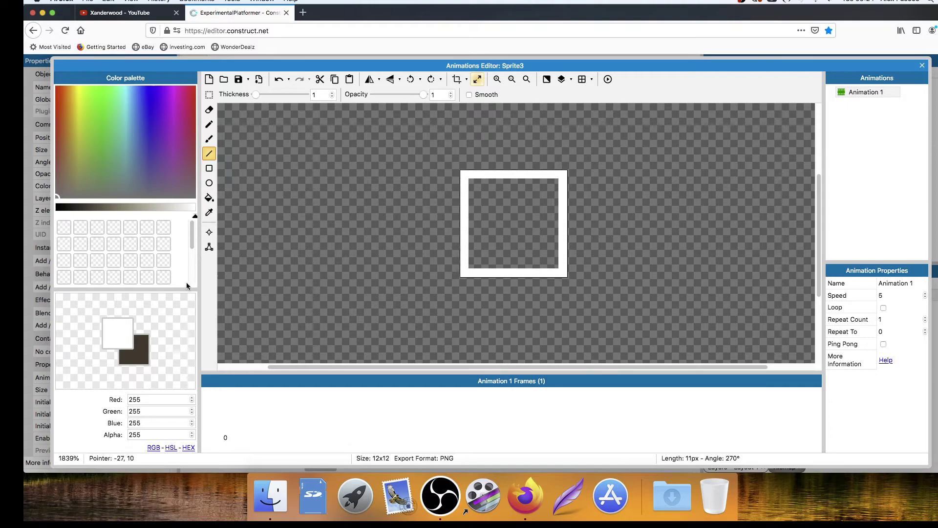
Fill the bordered square's interior with dark brown (64, 57, 48), and place the sprite at 120, 24 on the bomb slot's lower-right corner.
key("x")
left_click(209, 197)
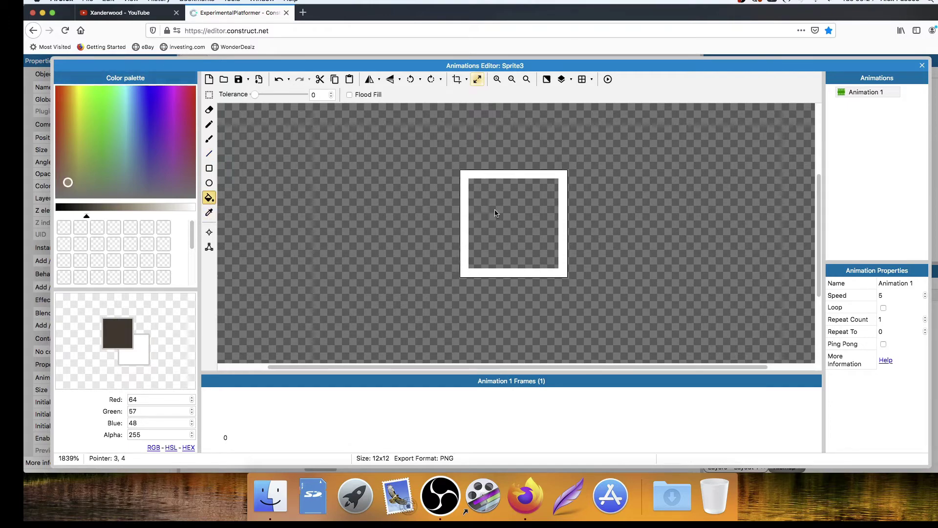
left_click(492, 214)
left_click(922, 65)
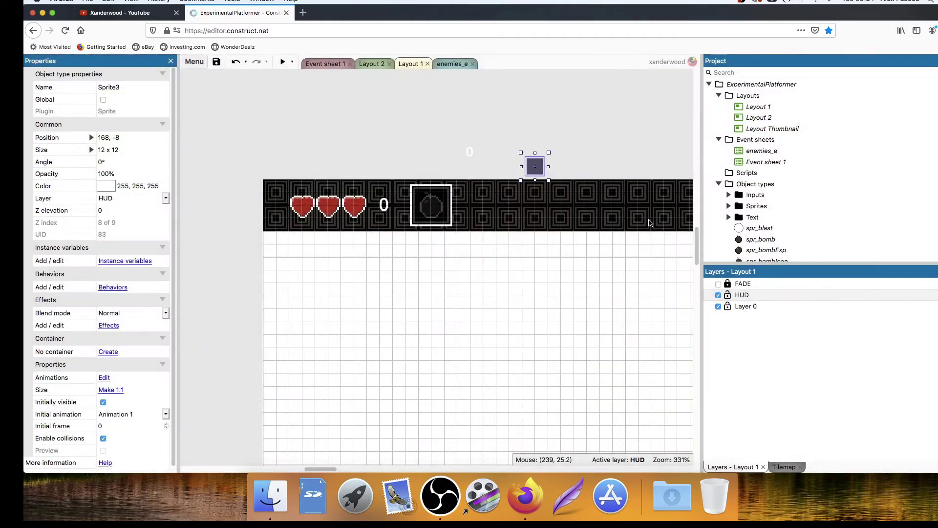
left_click_drag(530, 172, 455, 224)
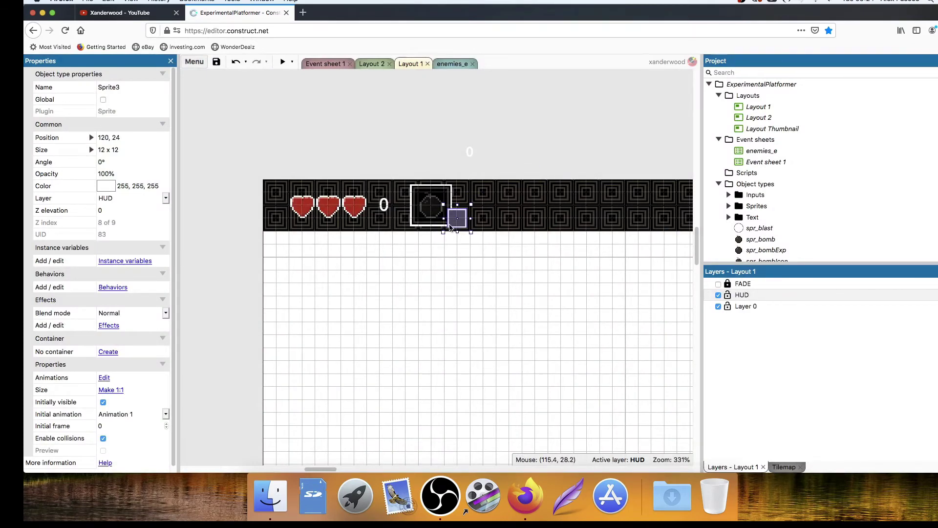
Raise txt_bomb above the small square in the Z order, and place it over the square at 112, 16.
mouse_move(472, 155)
left_mouse_down()
mouse_move(465, 217)
mouse_move(470, 156)
left_mouse_up()
right_click(470, 157)
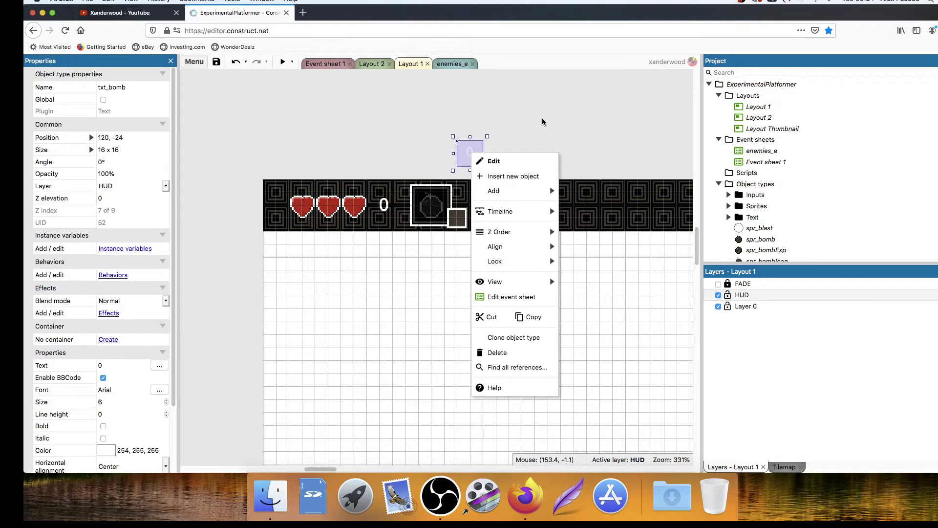
left_click(485, 146)
left_click(468, 156)
right_click(470, 162)
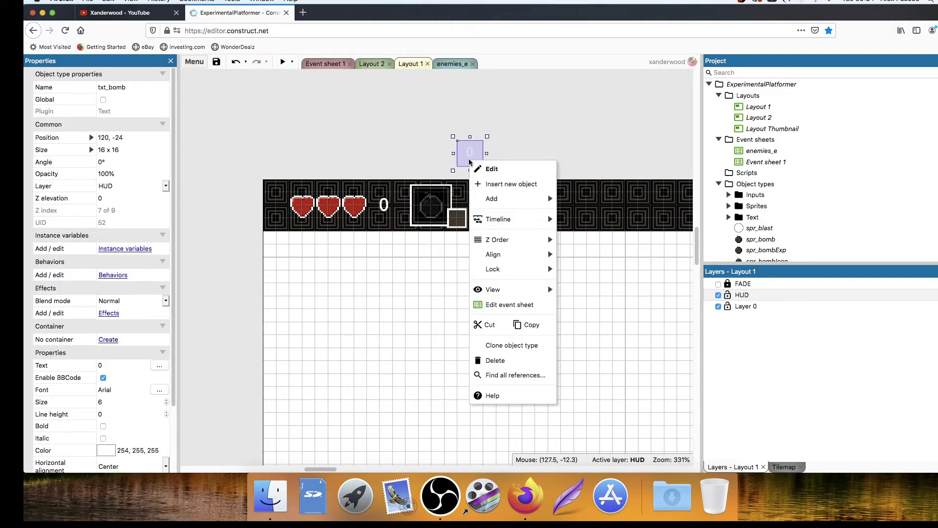
left_click(601, 238)
left_click_drag(475, 155, 462, 218)
left_click(490, 139)
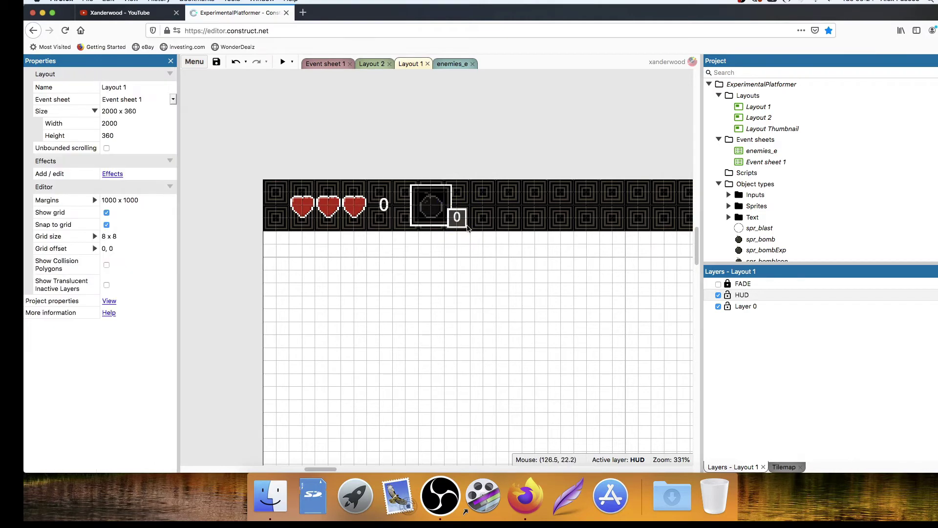
scroll(520, 210, "up", 10, "ctrl")
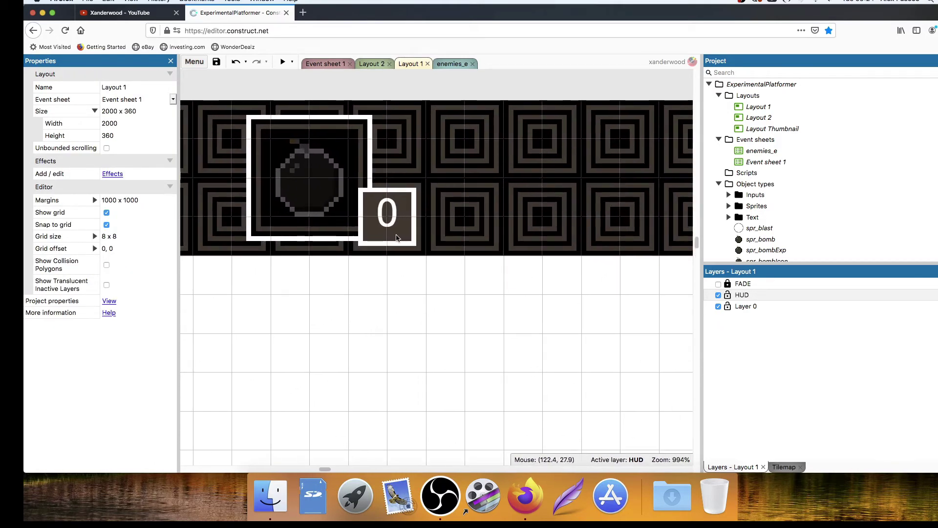
left_click(397, 239)
left_click(467, 97)
left_click(393, 242)
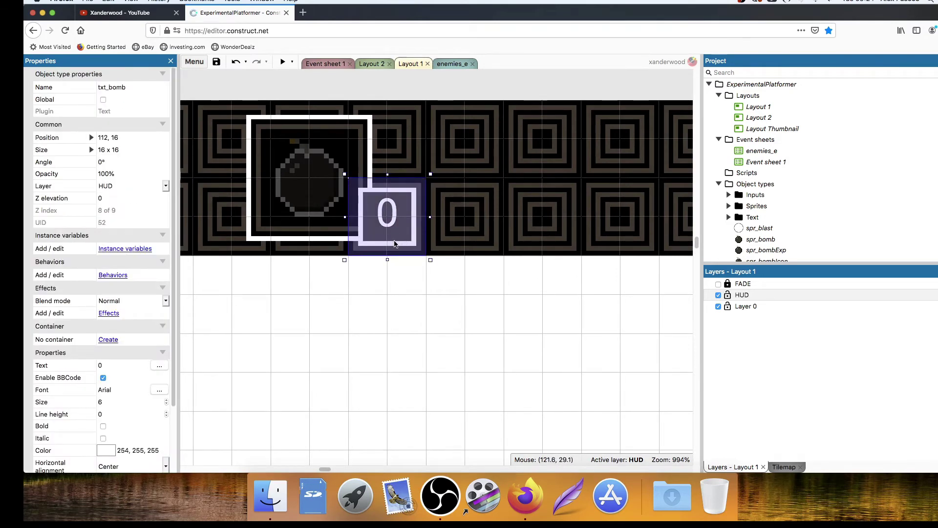
left_click(430, 90)
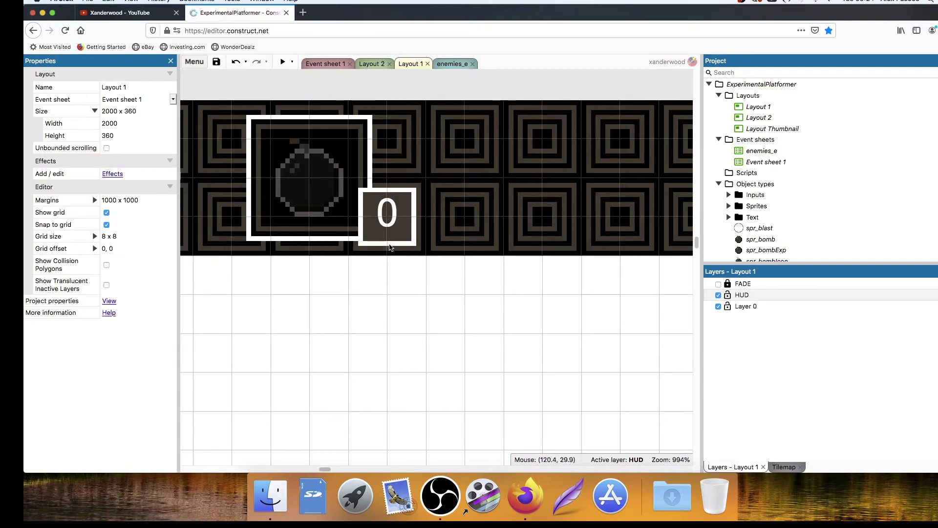
left_click(389, 244)
double_click(408, 237)
left_click(862, 181)
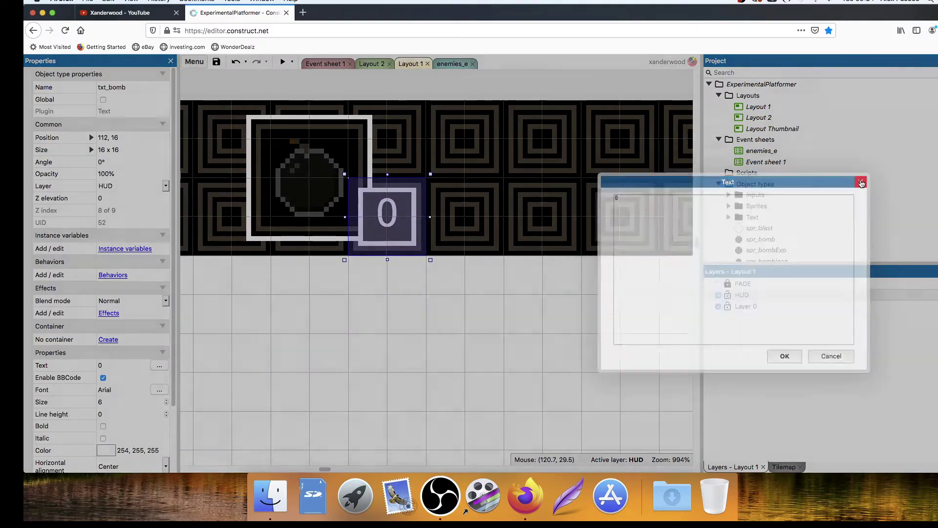
Move txt_bomb aside from the small square sprite, and resize the sprite's image canvas to 10 x 10 pixels.
left_click_drag(394, 201, 523, 204)
double_click(387, 217)
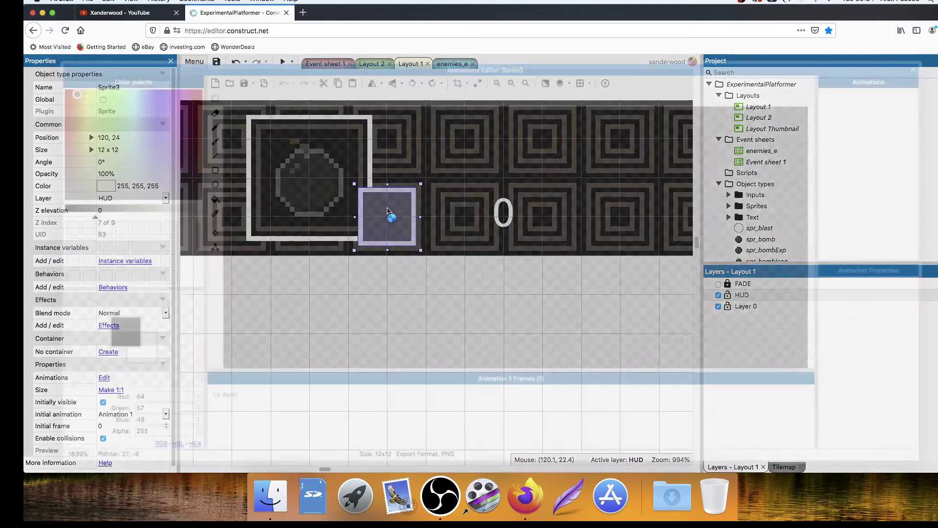
left_click(479, 82)
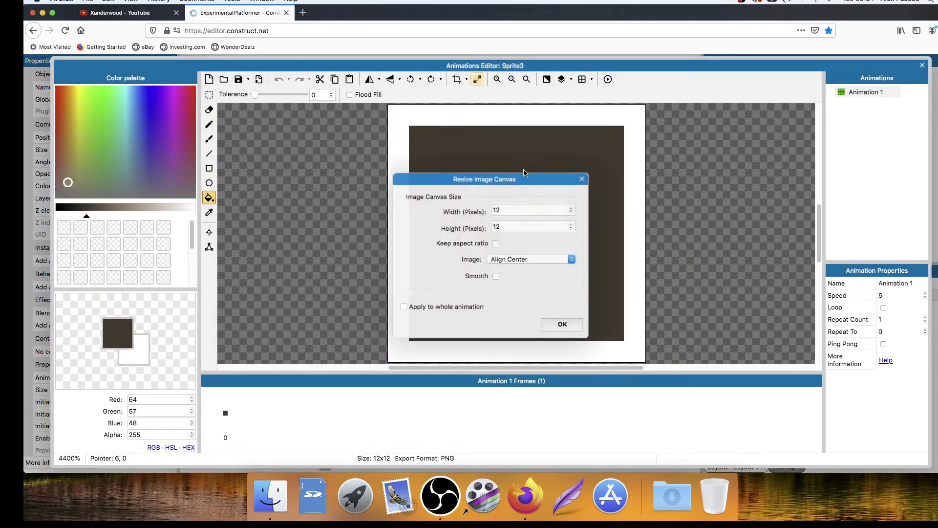
double_click(506, 211)
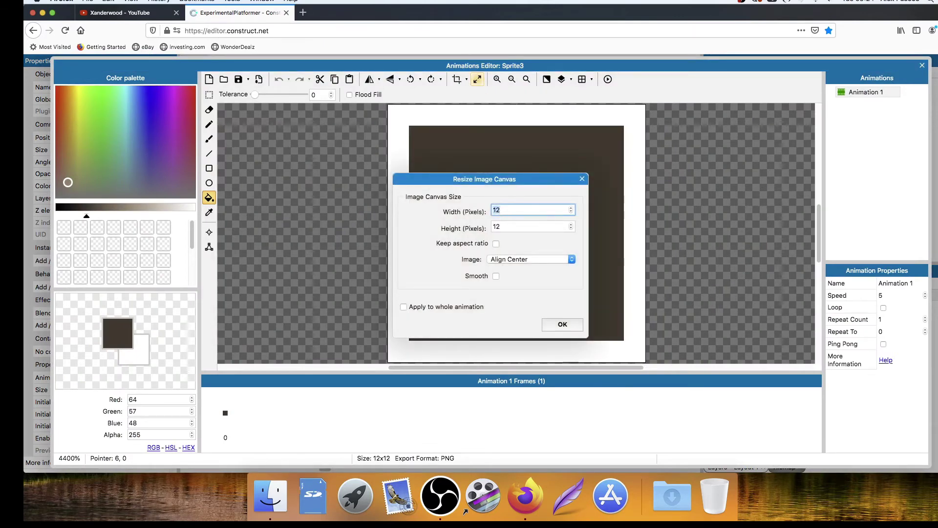
double_click(507, 226)
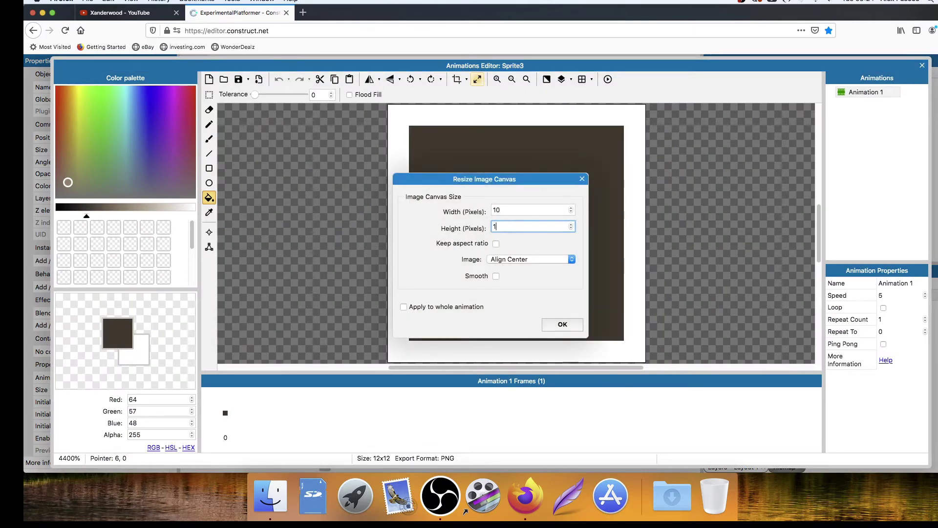
key("Return")
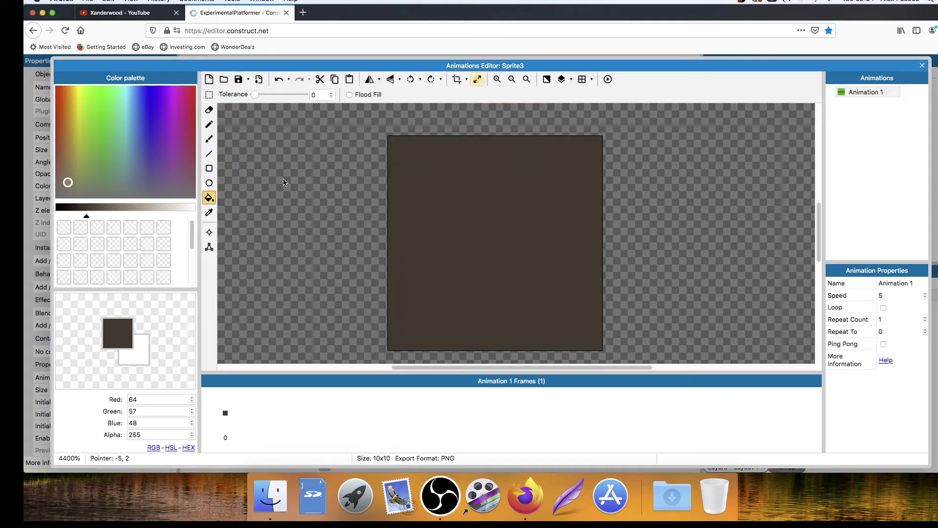
Redraw a one-pixel white border around the brown 10 x 10 square, and close the animation editor.
left_click(145, 338)
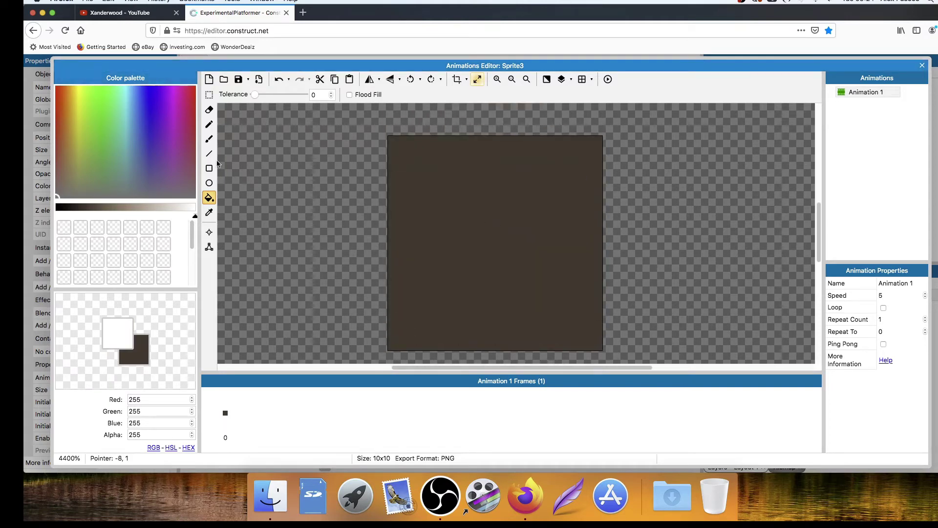
left_click(209, 153)
mouse_move(398, 147)
left_mouse_down()
mouse_move(589, 149)
mouse_move(594, 339)
mouse_move(501, 342)
mouse_move(398, 330)
mouse_move(577, 342)
left_mouse_up()
key("ctrl+z")
left_click_drag(396, 171, 397, 318)
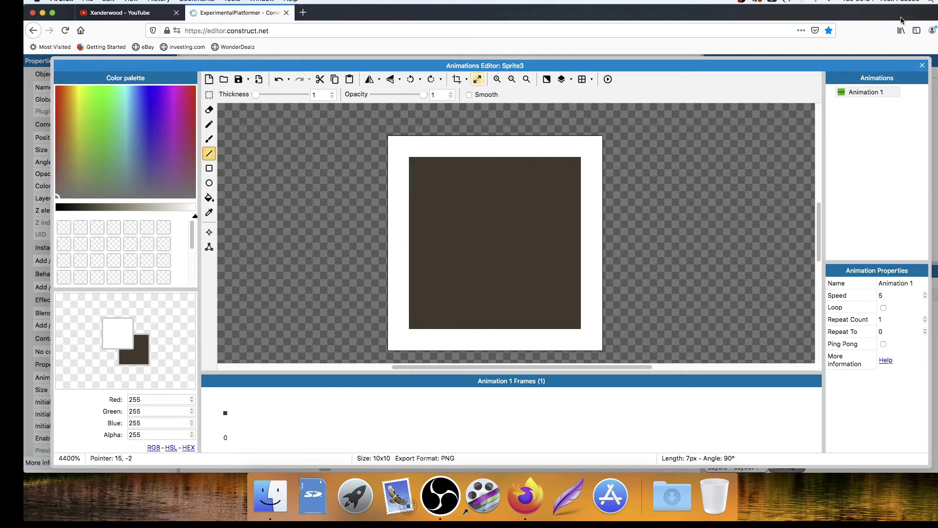
left_click(923, 65)
Place txt_bomb back over the resized square at 112, 16, and clear the selection.
left_click(387, 215)
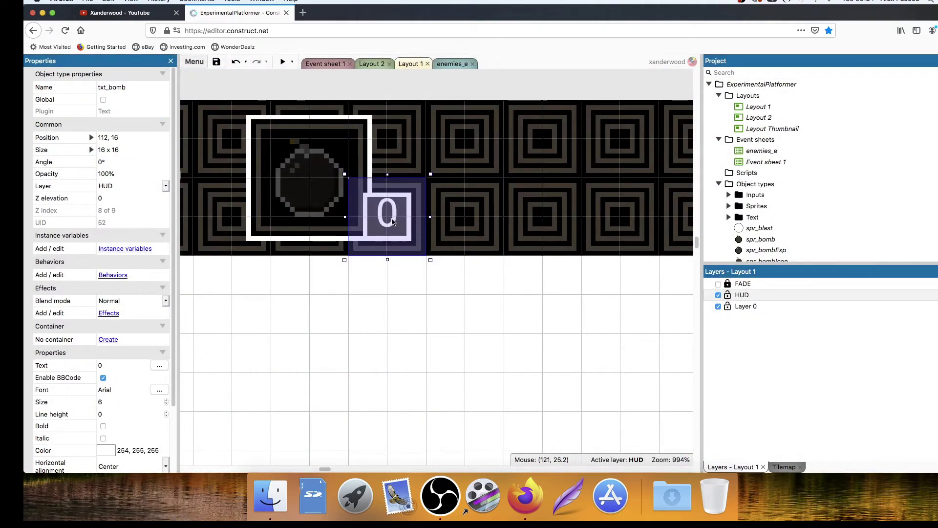
left_click(456, 89)
left_click(395, 219)
left_click(457, 89)
Move txt_bomb away from the square along the HUD bar, and turn off grid snapping for Layout 1.
left_click_drag(391, 213, 367, 204)
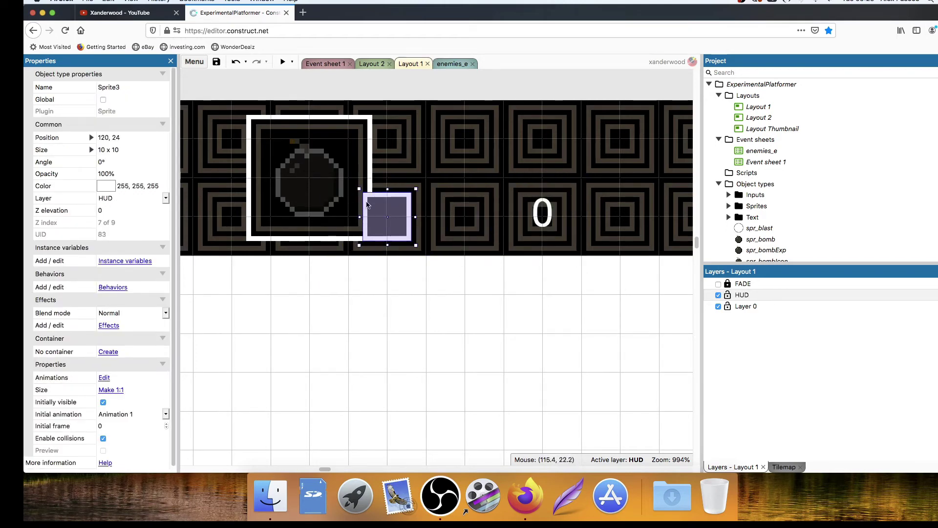
left_click(427, 98)
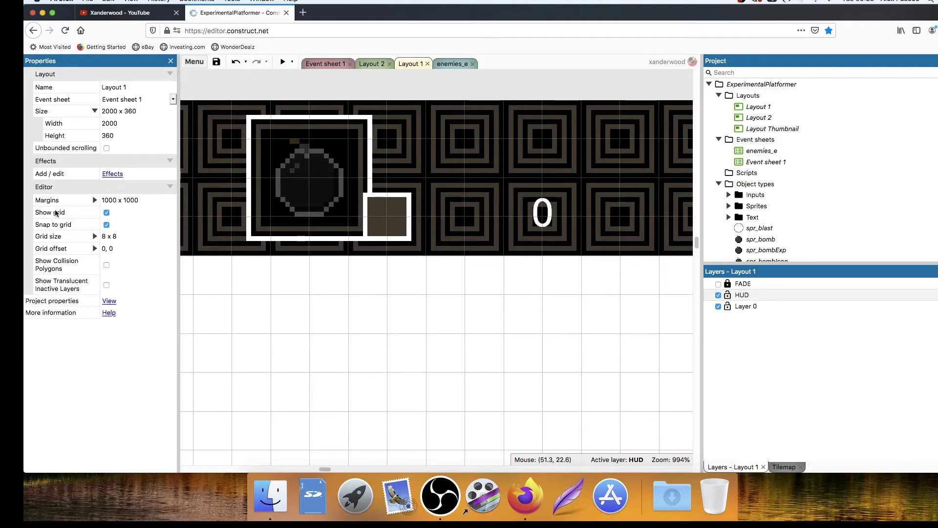
left_click(106, 225)
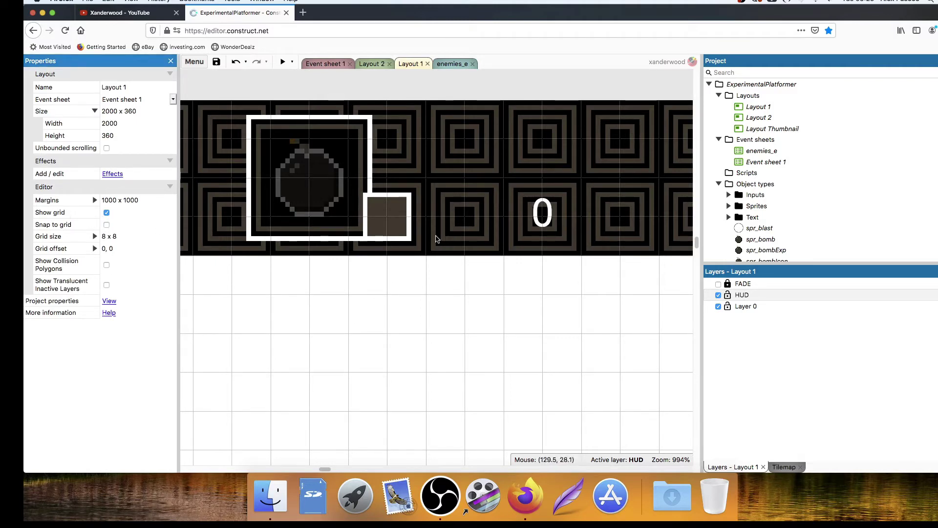
Move the small square sprite to 118, 7, over the bomb slot's upper-right corner.
left_click(409, 222)
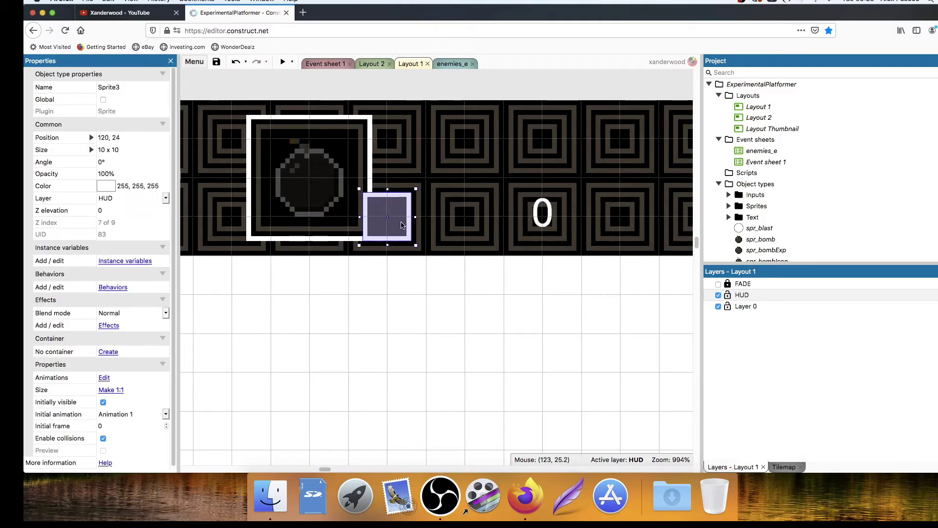
key("Left")
key("Up")
key("Left")
key("Up")
key("Left")
key("Left")
key("Right")
key("Right")
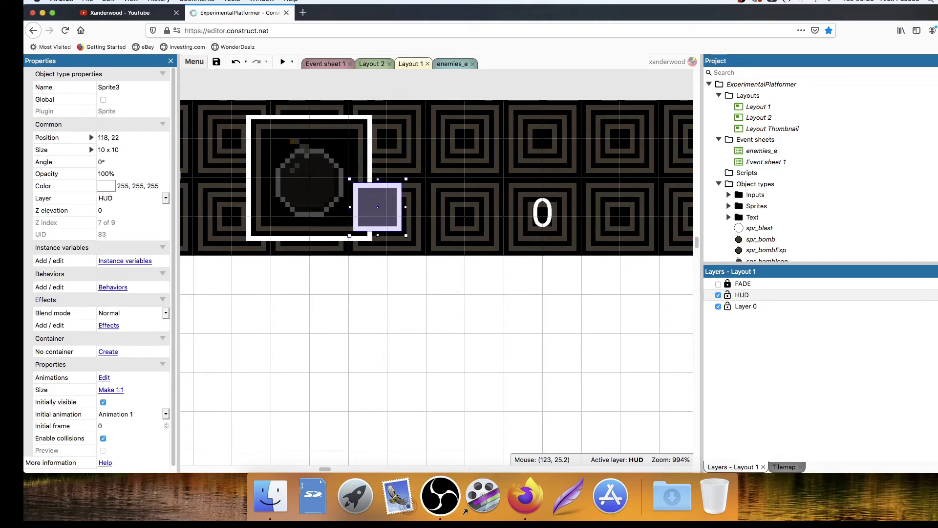
key("Up")
key("Up")
key("Up")
key("Up")
key("Up")
key("Up")
key("Up")
key("Up")
key("Up")
key("Up")
key("Up")
key("Up")
key("Up")
key("Up")
key("Up")
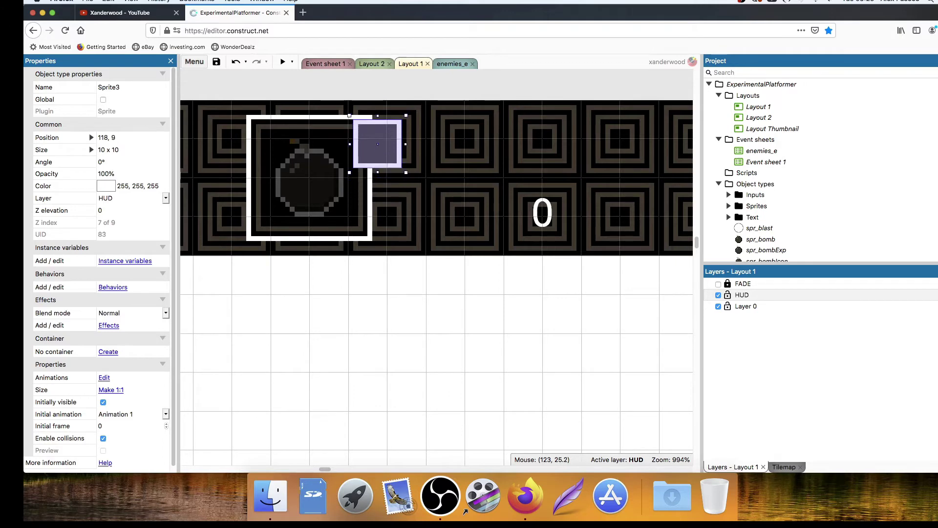
key("Up")
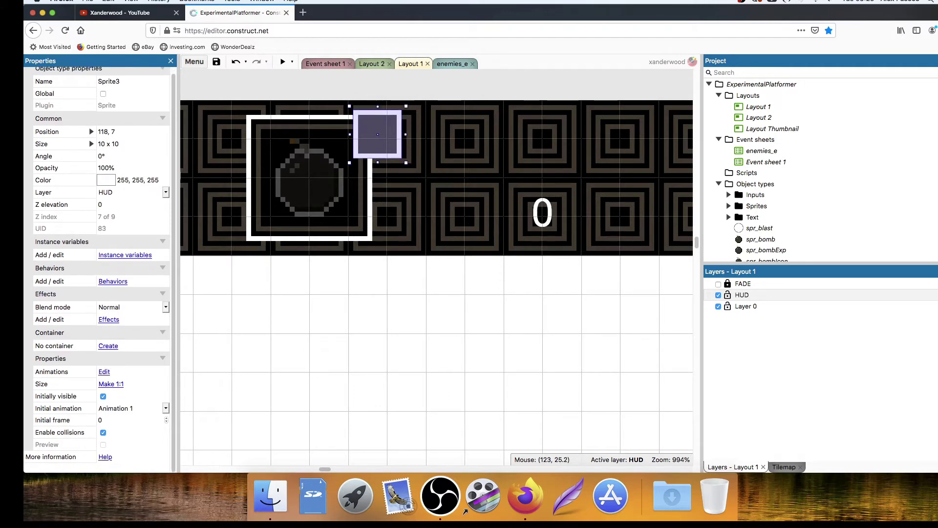
left_click(554, 215)
left_click_drag(555, 215, 447, 143)
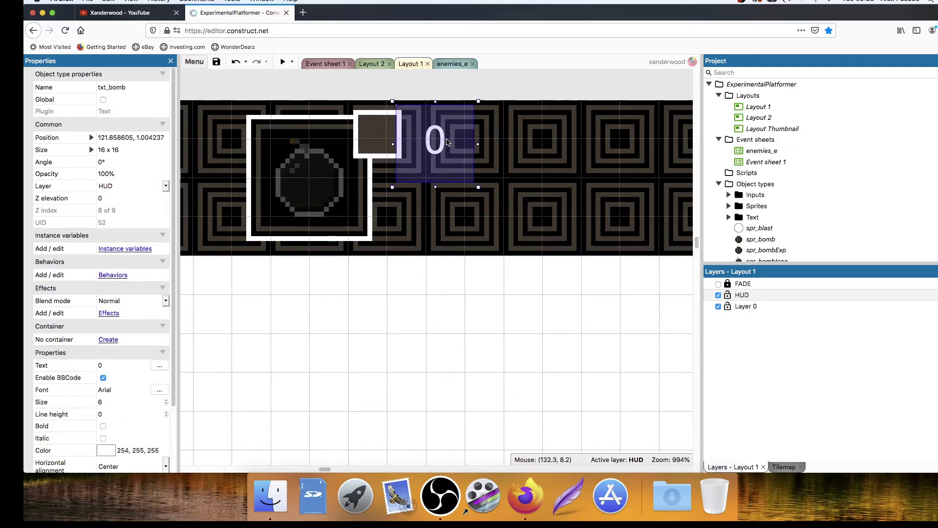
key("super+z")
Move txt_bomb to 110, 0 so the count is centred on the small square, and clear the selection.
key("Up")
key("Up")
key("Up")
key("Up")
key("Up")
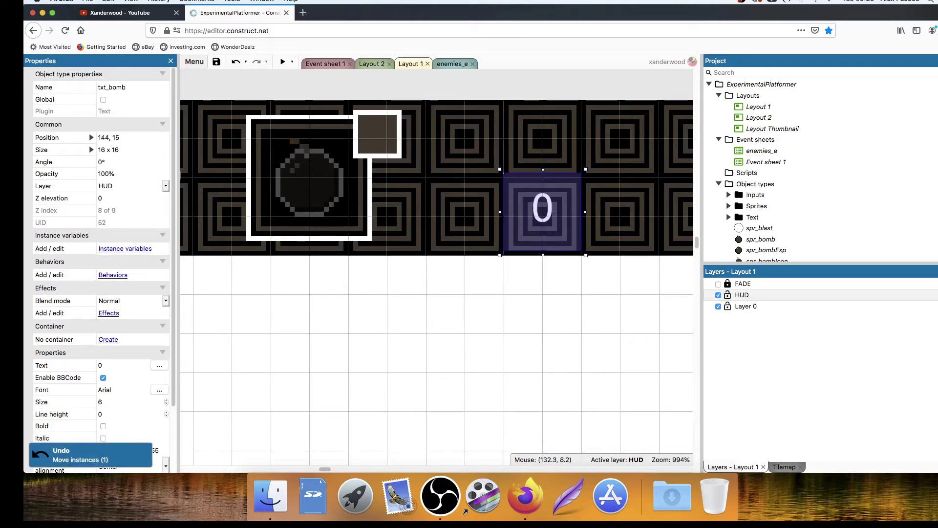
key("Up")
key("Up")
key("Up")
key("Up")
key("Up")
key("Up")
key("Up")
key("Up")
key("Up")
key("Left")
key("Left")
key("Left")
key("Left")
key("Left")
key("Left")
key("Left")
key("Left")
key("Left")
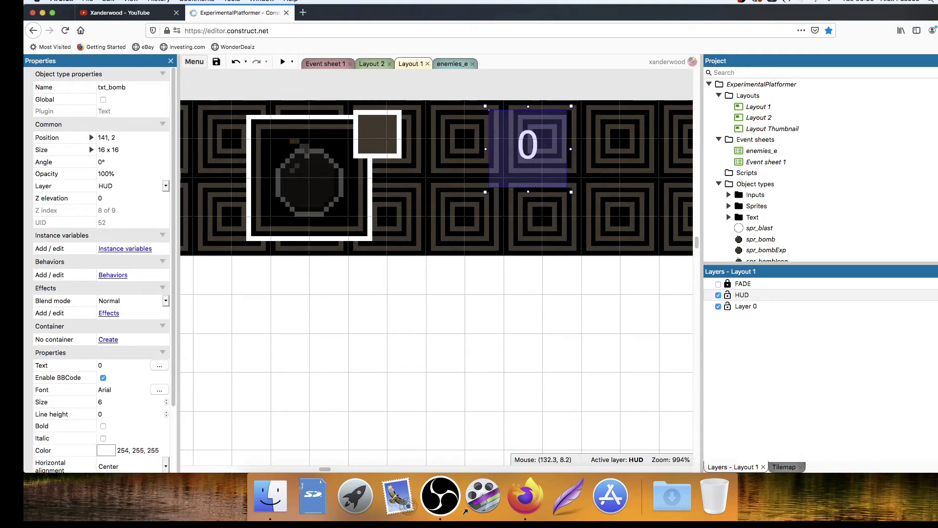
key("Left")
key("Left")
key("Left")
key("Left")
key("Left")
key("Left")
key("Left")
key("Left")
key("Left")
key("Left")
key("Left")
key("Left")
key("Left")
key("Left")
key("Left")
key("Left")
key("Left")
key("Left")
key("Left")
key("Left")
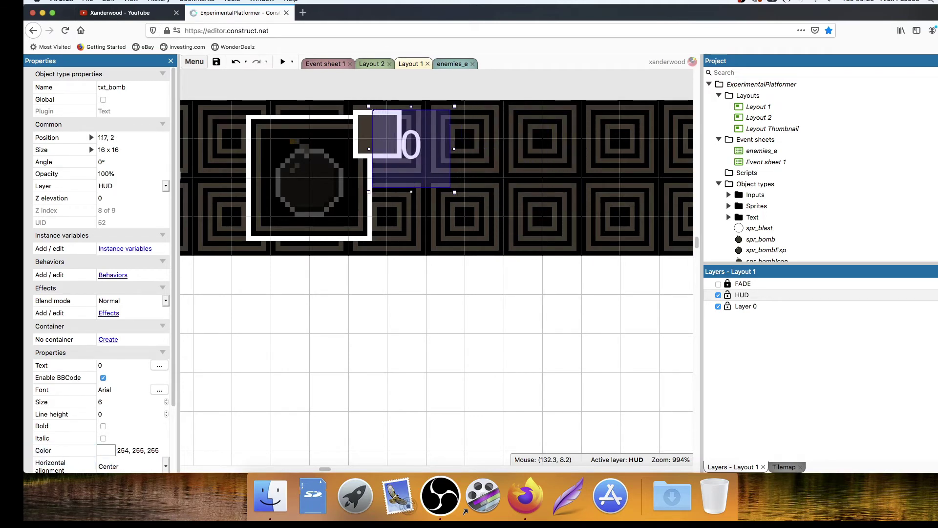
key("Left")
key("Left")
key("Up")
key("Up")
key("Up")
key("Down")
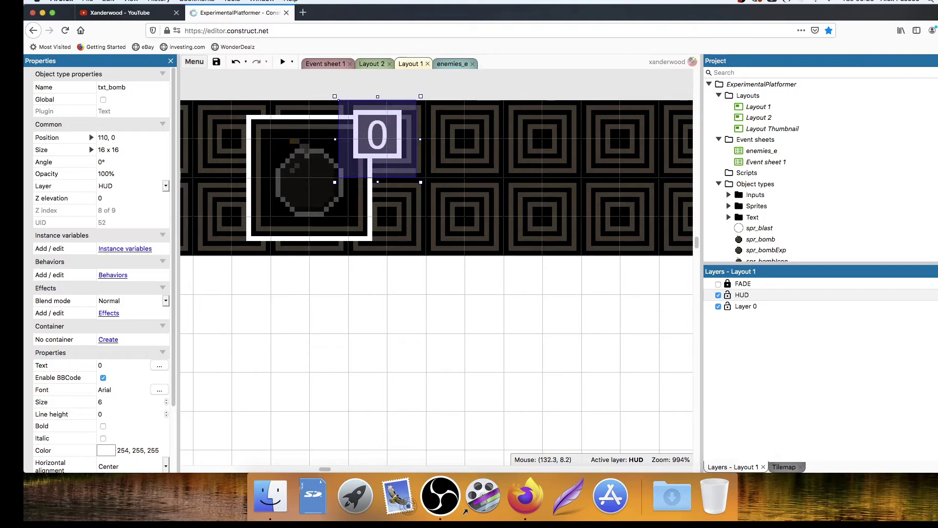
left_click(467, 89)
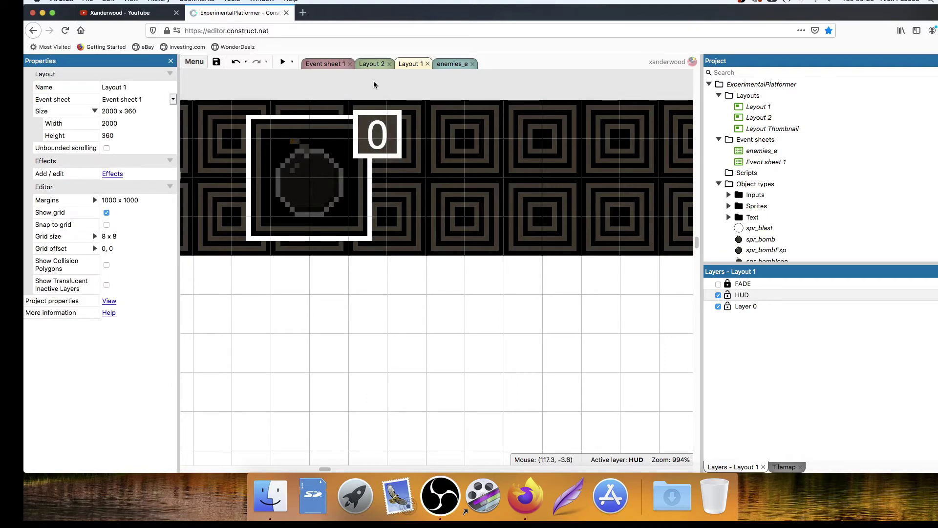
Move txt_bomb aside, and fill the small square sprite's interior with black (0, 0, 0).
left_click_drag(376, 135, 472, 148)
double_click(369, 129)
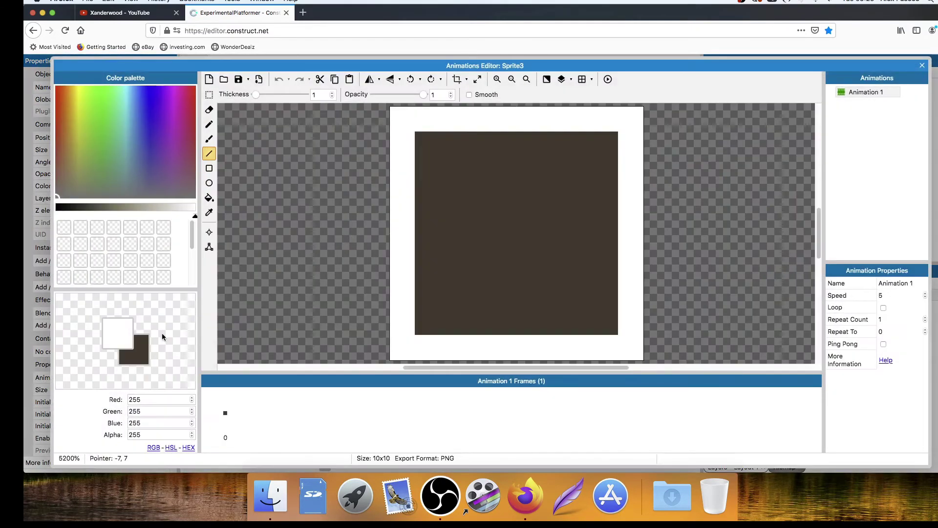
left_click_drag(195, 217, 28, 211)
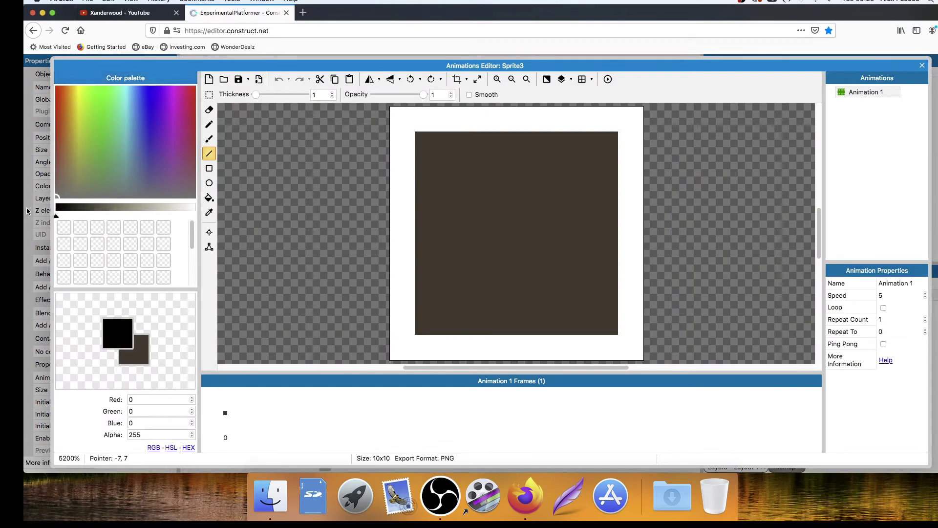
left_click(209, 198)
left_click(509, 204)
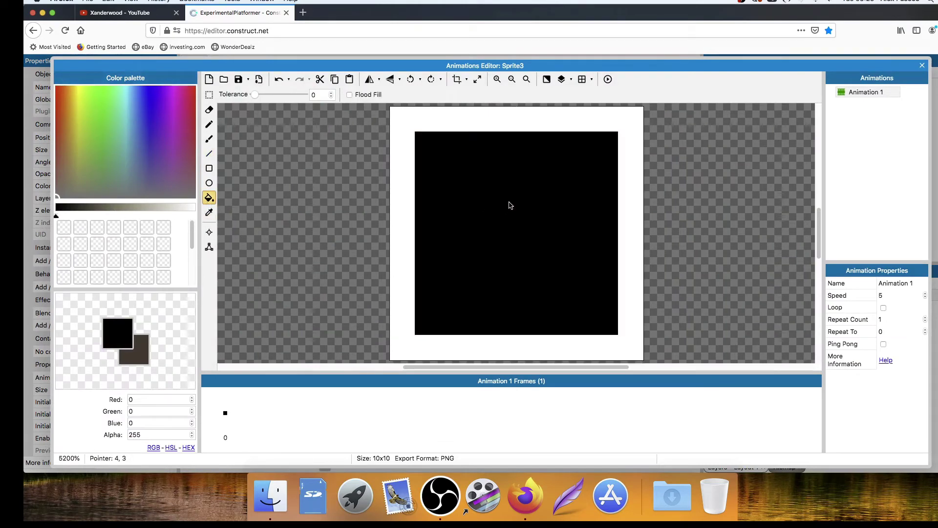
Draw a one-pixel brown (64, 57, 48) frame just inside the small square sprite's white border and close the image editor.
left_click(147, 344)
left_click(209, 154)
left_click_drag(440, 323, 603, 329)
mouse_move(429, 144)
left_mouse_down()
mouse_move(609, 149)
mouse_move(608, 301)
left_mouse_up()
left_click_drag(419, 164, 426, 295)
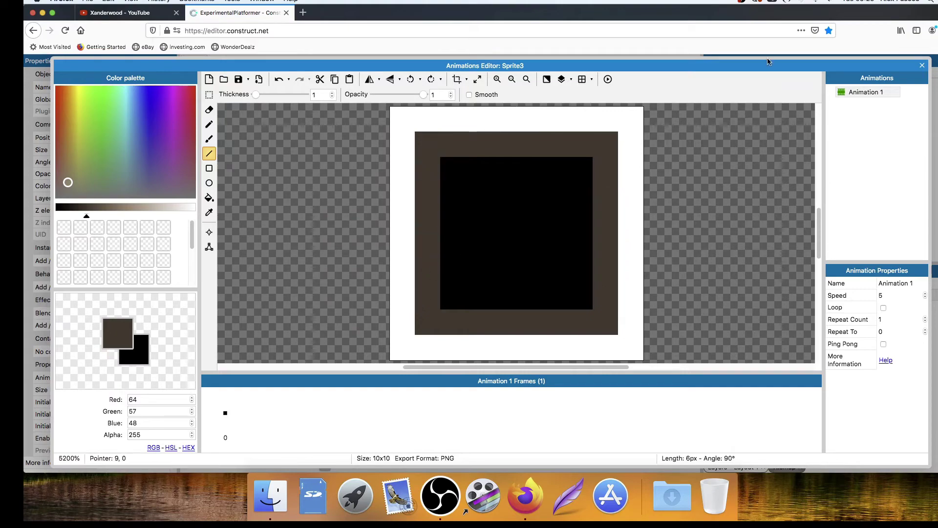
left_click(920, 65)
Move txt_bomb back over the small square, set its text size to 4, and centre the count inside the frame.
left_click_drag(469, 143, 380, 142)
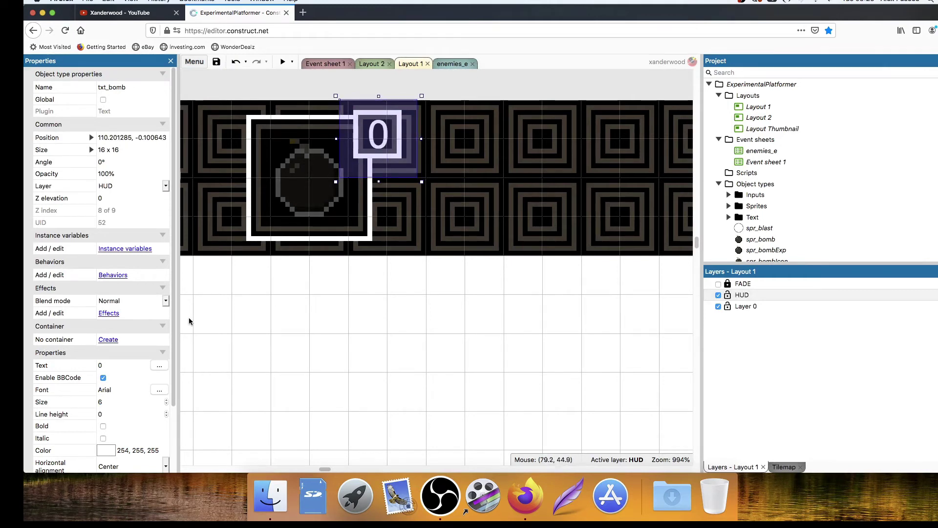
left_click(108, 402)
type("4")
key("Tab")
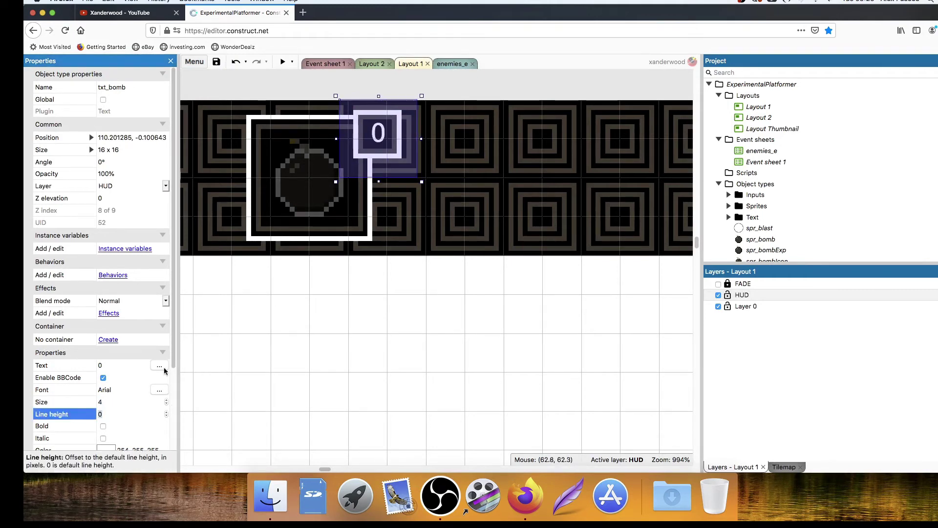
left_click_drag(380, 134, 380, 136)
left_click(433, 81)
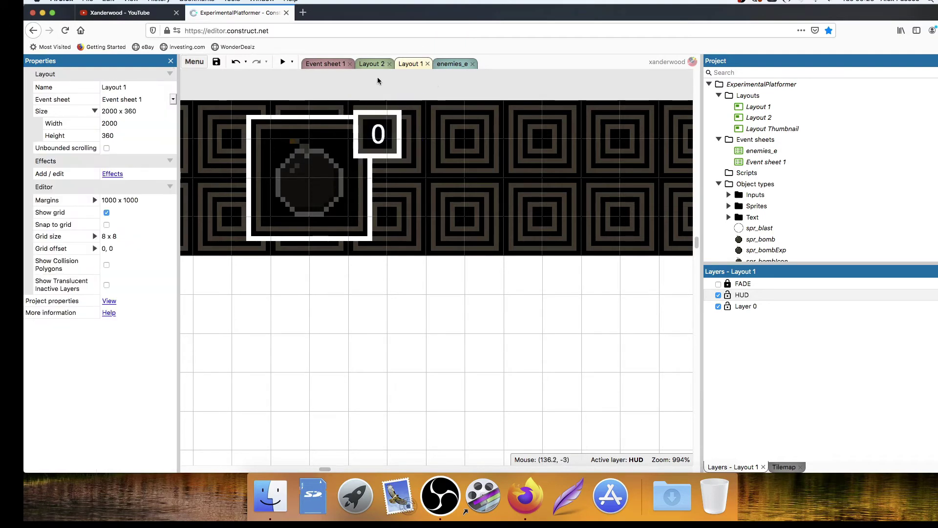
Preview the layout and run the player across the platforms, collecting the coins and bombs to test the HUD counts.
left_click(285, 63)
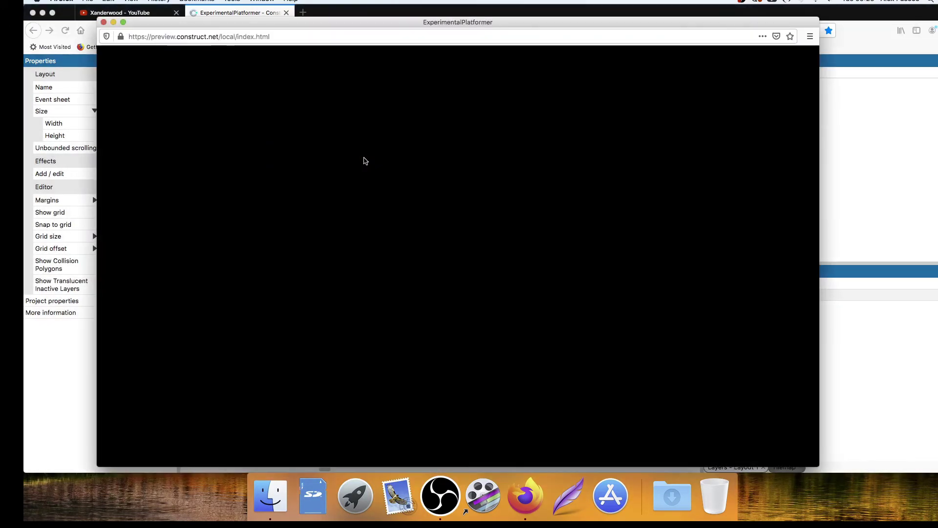
key("Right")
key("Up")
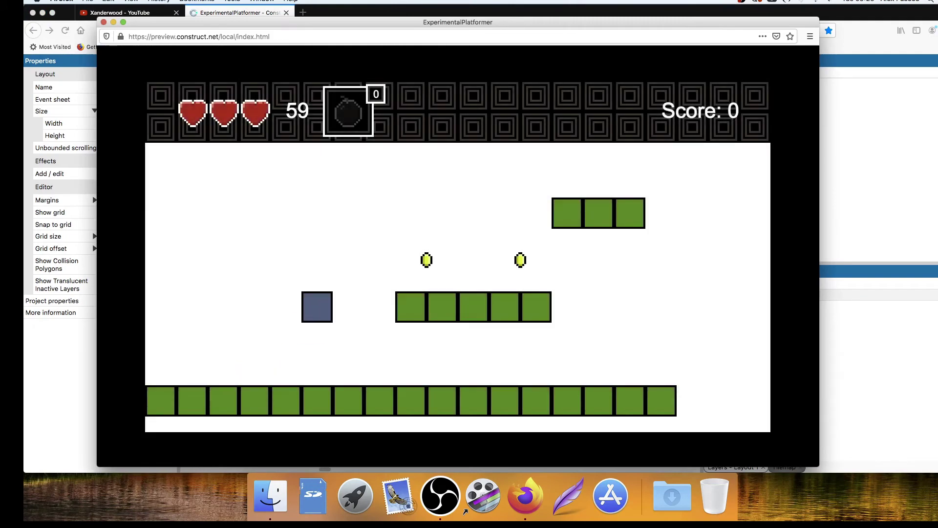
key("Right")
key("Up")
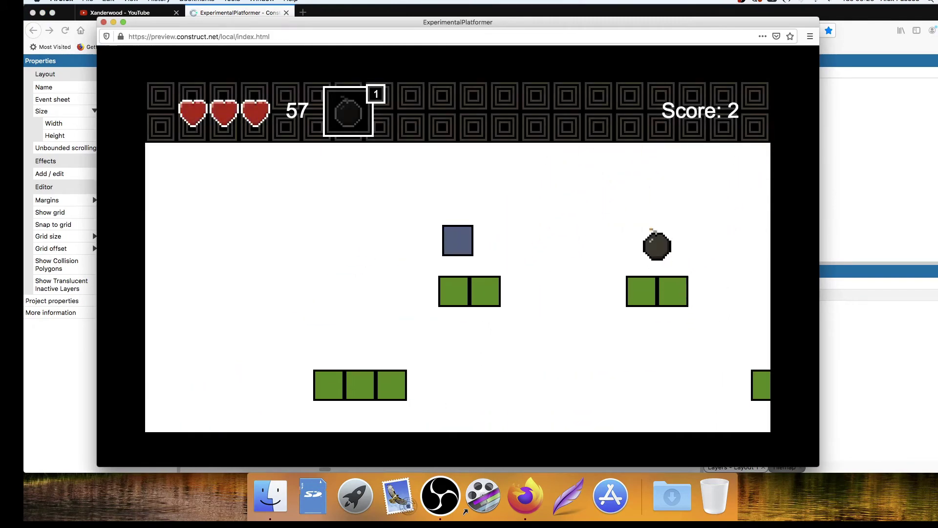
key("Right")
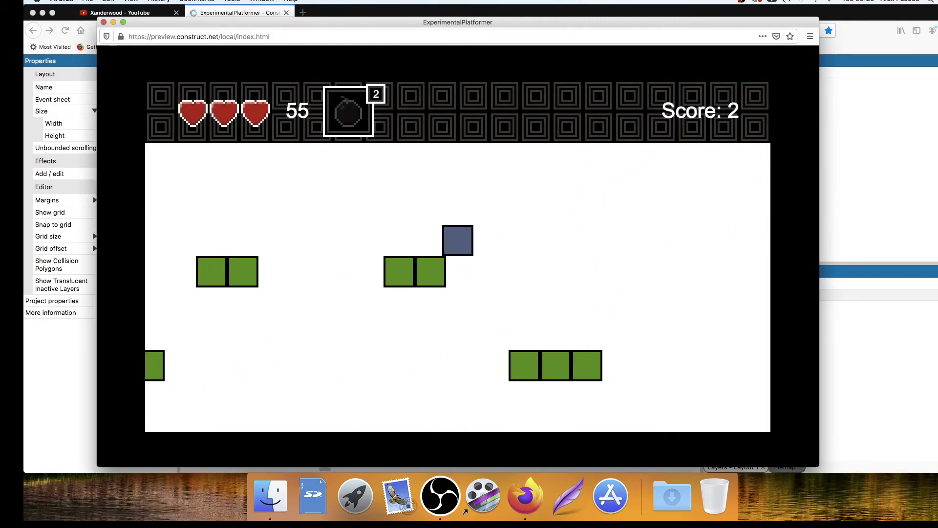
Use up both collected bombs around the red enemy to test the bomb count in the HUD.
key("x")
key("Left")
key("Right")
key("Up")
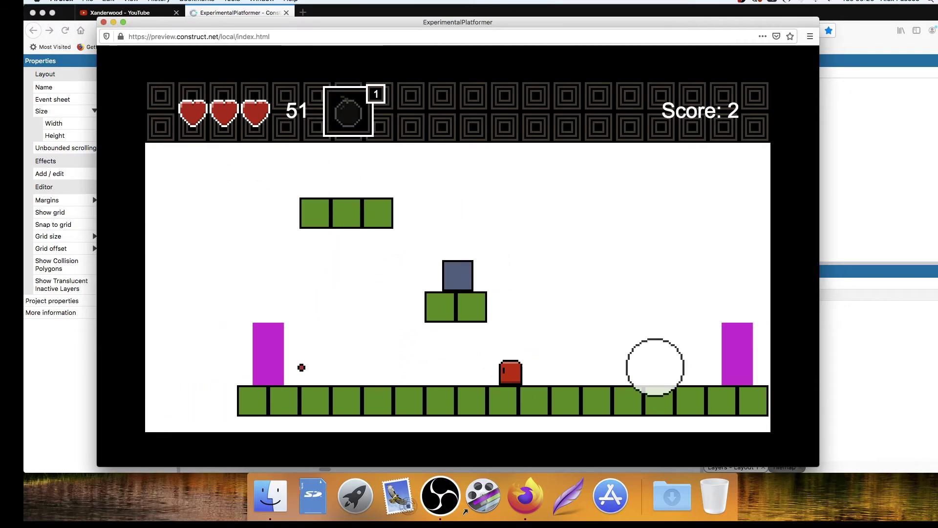
key("Up")
key("Left")
key("x")
key("Right")
key("Right")
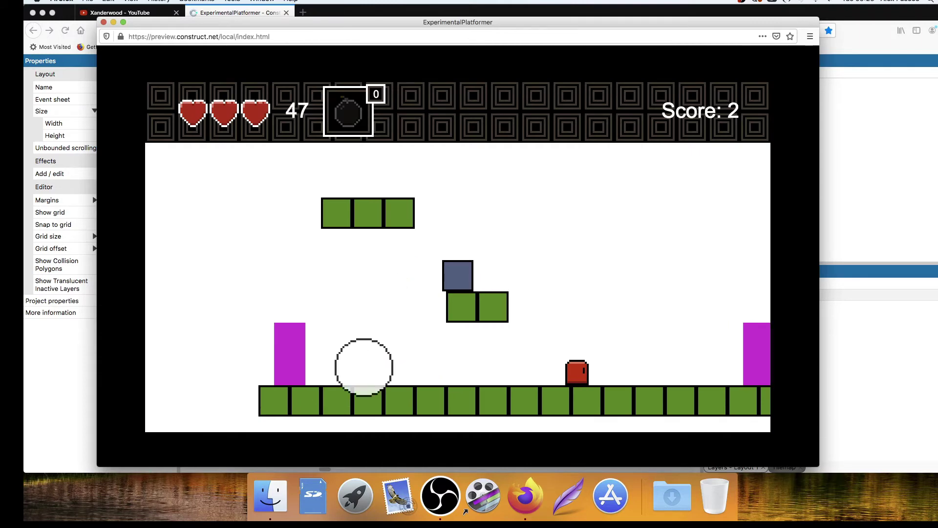
Examine the bomb slot and its count square in the running game, and close the preview.
key("Left")
key("Left")
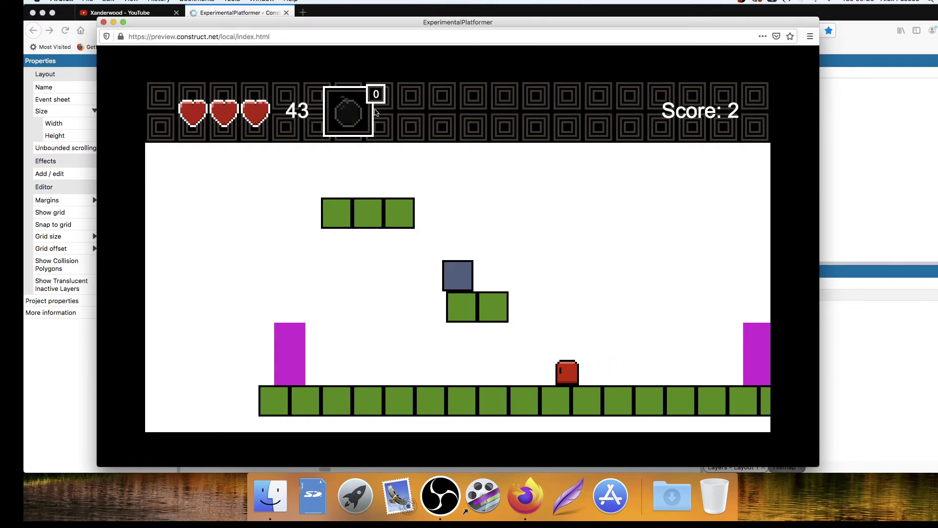
key("Left")
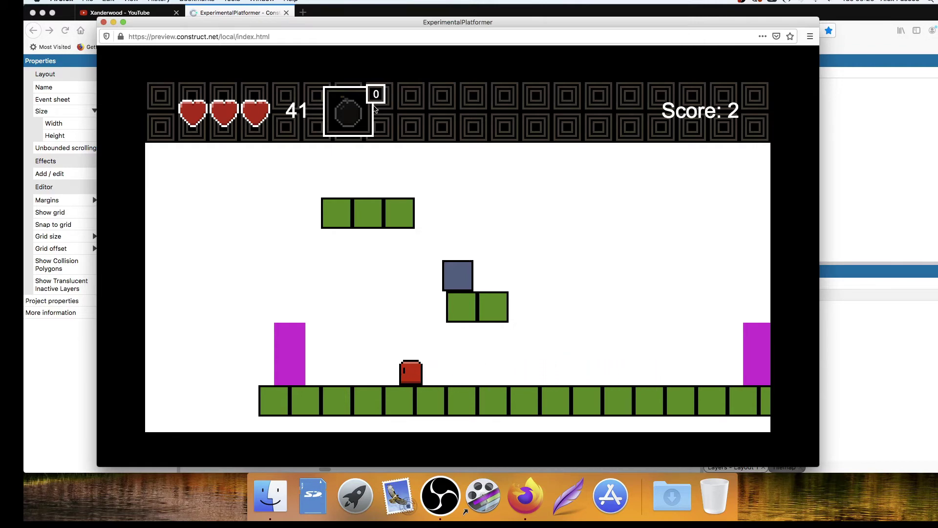
key("Right")
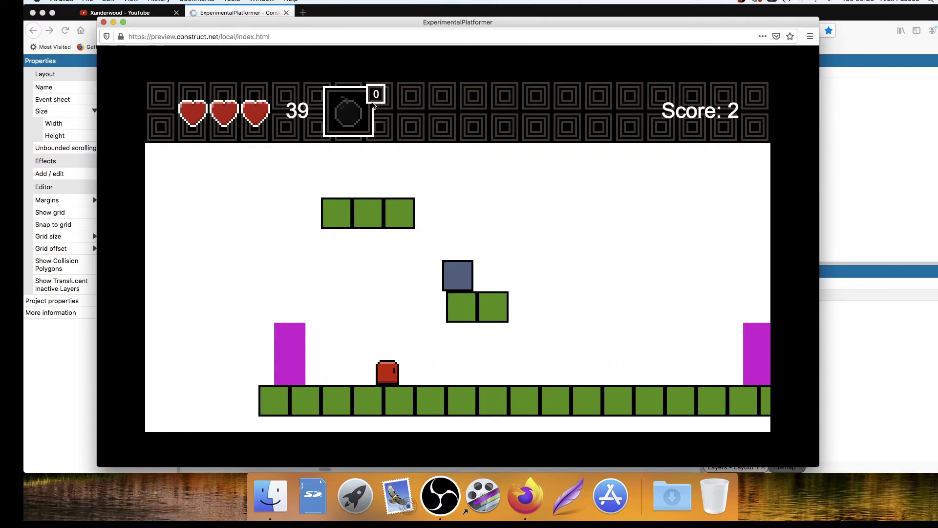
key("Right")
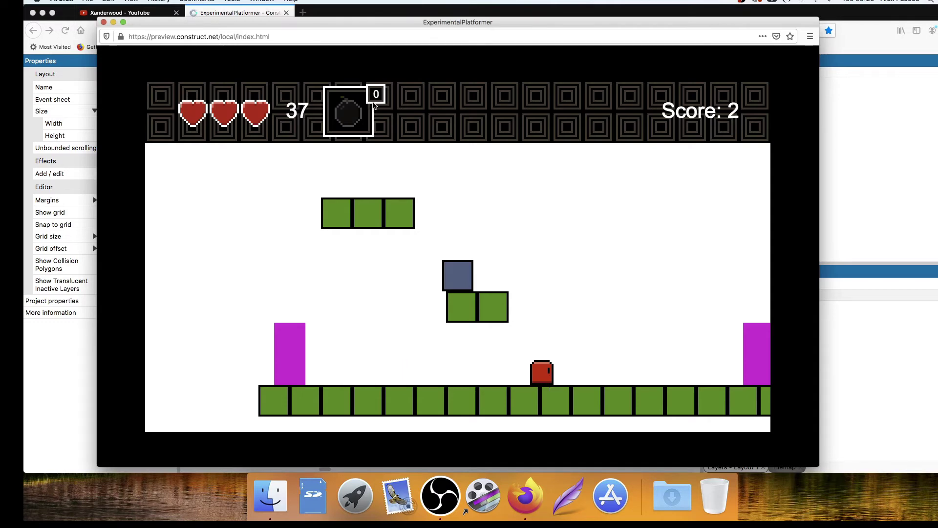
key("Right")
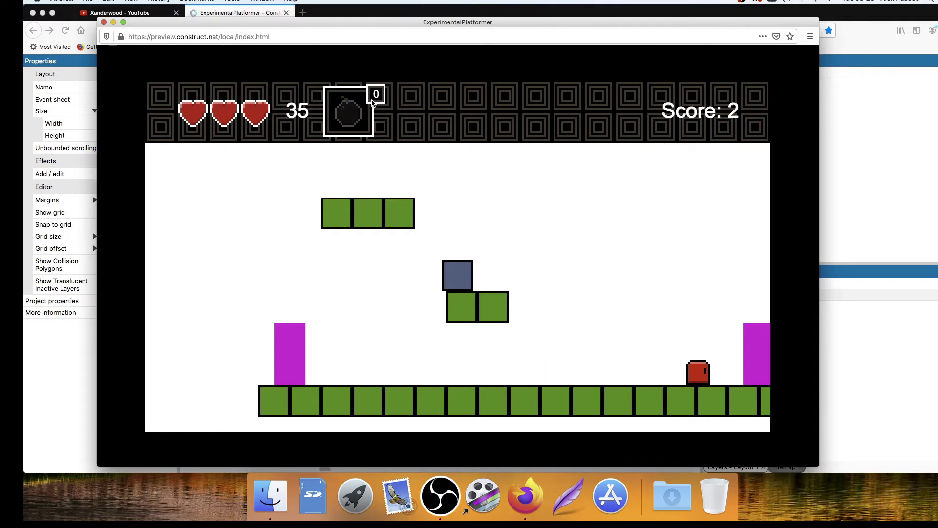
key("Left")
left_click(104, 22)
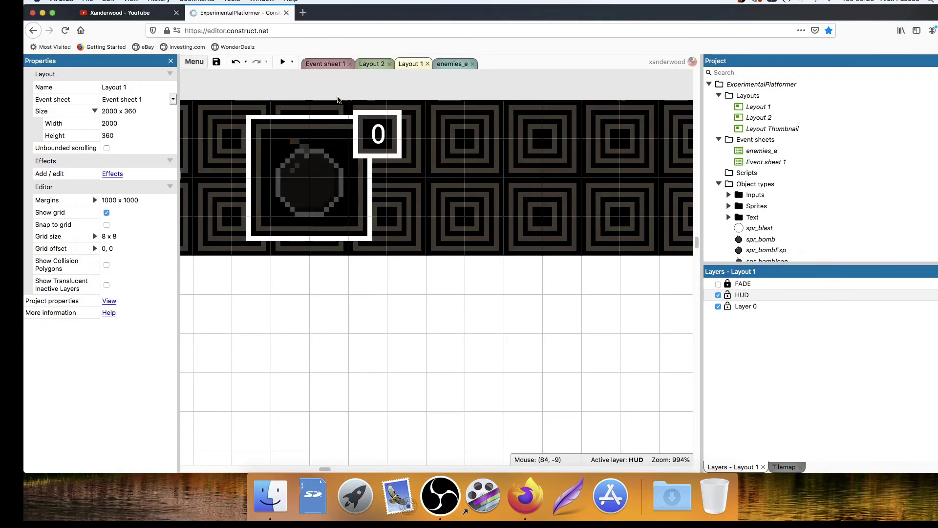
Move txt_bomb aside, and place the small square sprite at 123, 8, just outside the bomb slot's upper-right corner.
left_click(421, 140)
left_click_drag(422, 140, 516, 141)
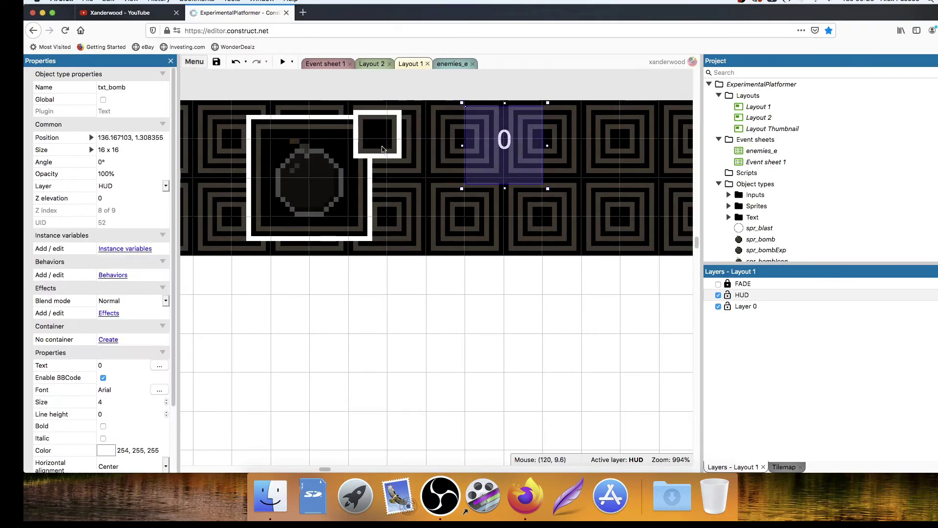
left_click(370, 154)
left_click_drag(365, 155, 373, 135)
left_click(429, 92)
key("Right")
key("Down")
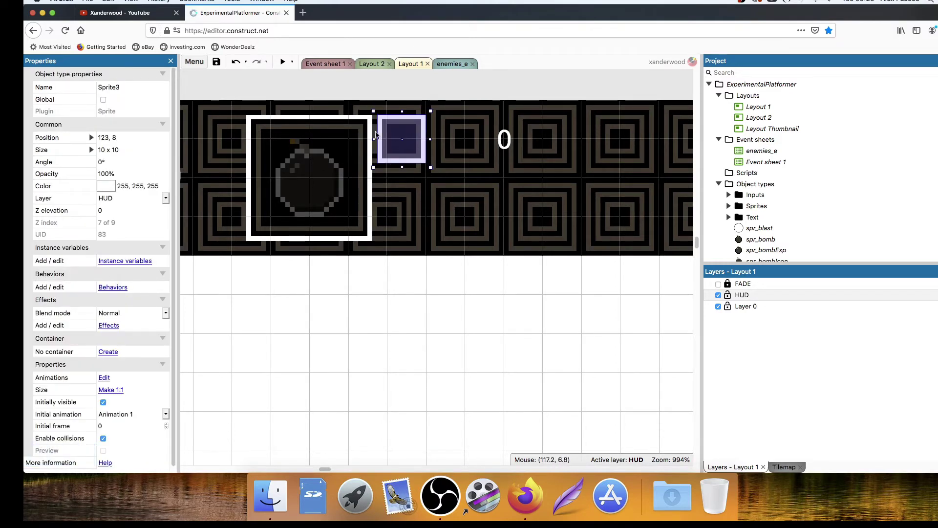
Move txt_bomb down close to the small square, and turn on grid snapping for Layout 1.
left_click_drag(506, 142, 474, 155)
double_click(474, 156)
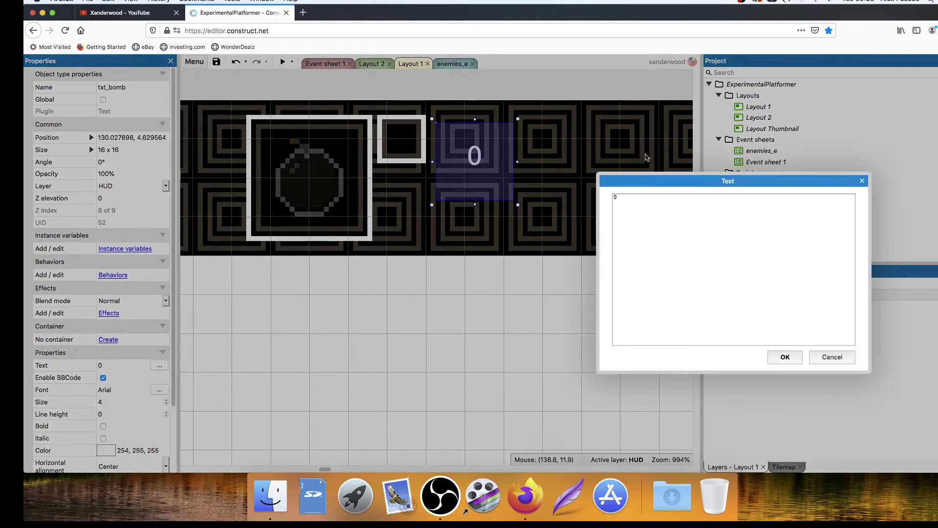
left_click(862, 181)
left_click(497, 74)
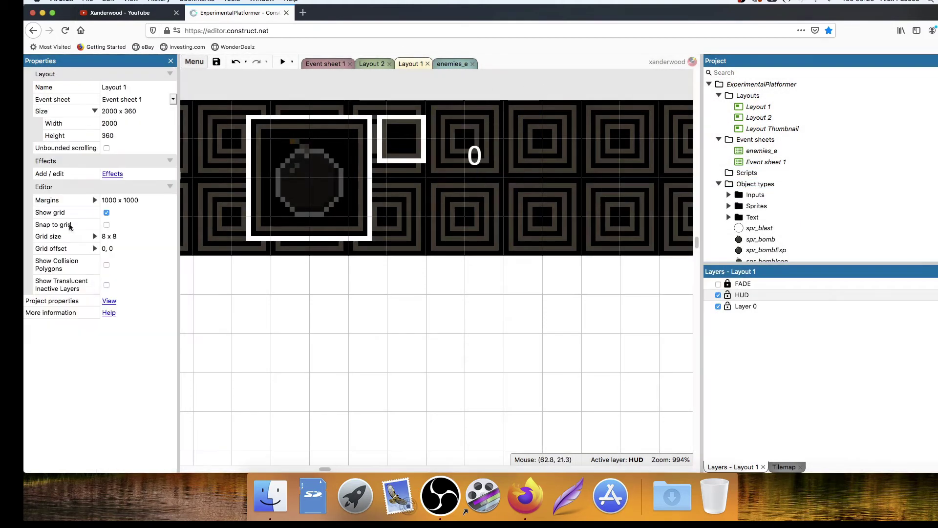
left_click(101, 227)
mouse_move(462, 162)
left_mouse_down()
mouse_move(482, 156)
mouse_move(459, 162)
mouse_move(486, 165)
mouse_move(453, 170)
left_mouse_up()
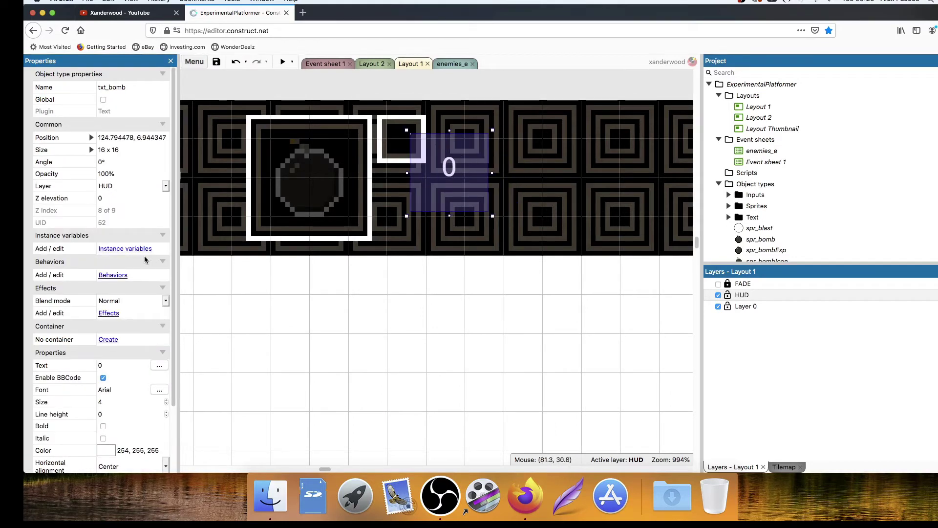
left_click(377, 87)
left_click(106, 225)
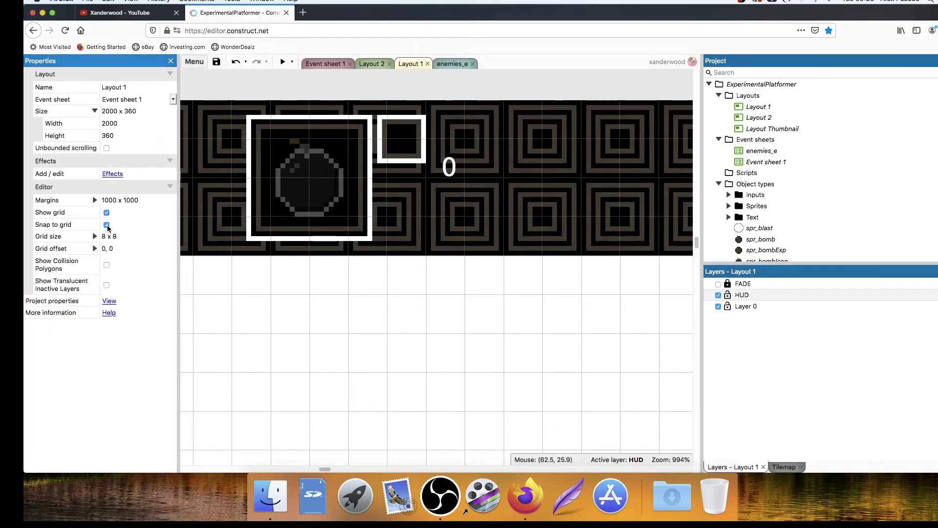
Move txt_bomb to 115, 1 so the count is centred in the small square, and clear the selection.
mouse_move(460, 169)
left_mouse_down()
mouse_move(402, 169)
mouse_move(447, 170)
left_mouse_up()
left_click(452, 98)
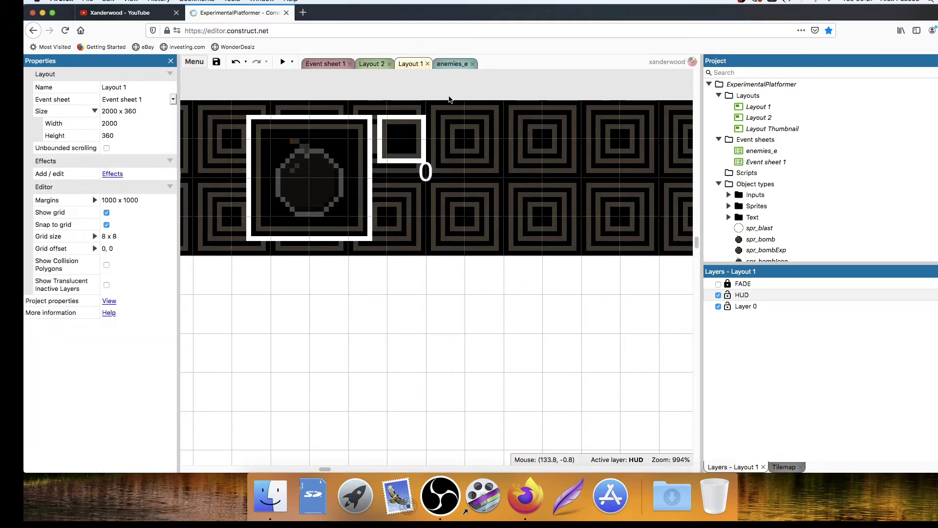
left_click_drag(425, 174, 410, 170)
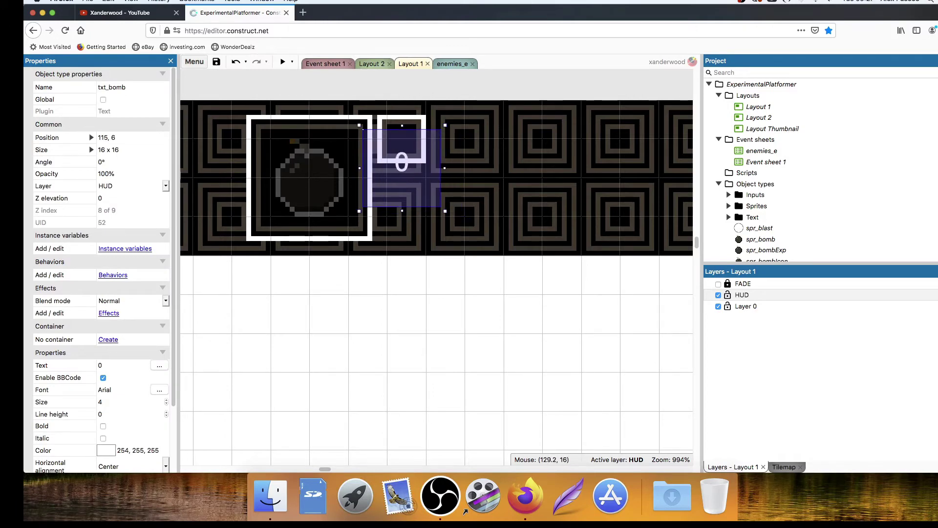
key("Up")
key("Up")
key("Up")
key("Up")
key("Up")
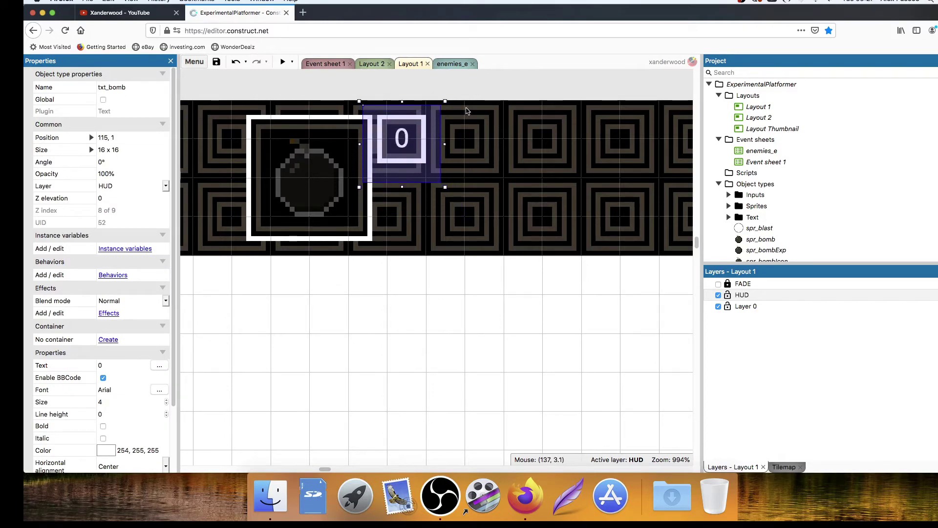
left_click(473, 99)
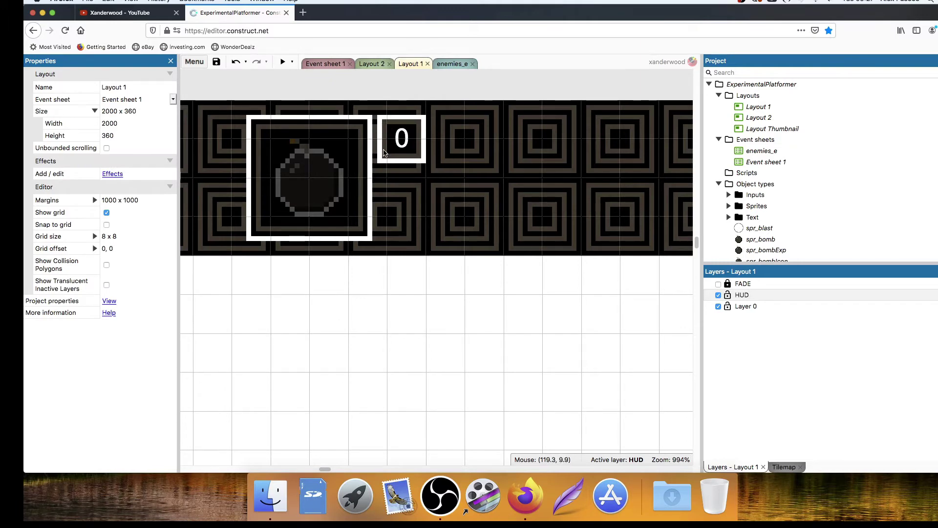
Redraw the bomb slot sprite's brown (64, 57, 48) frame directly inside its white border, painting the old inner frame black.
double_click(345, 123)
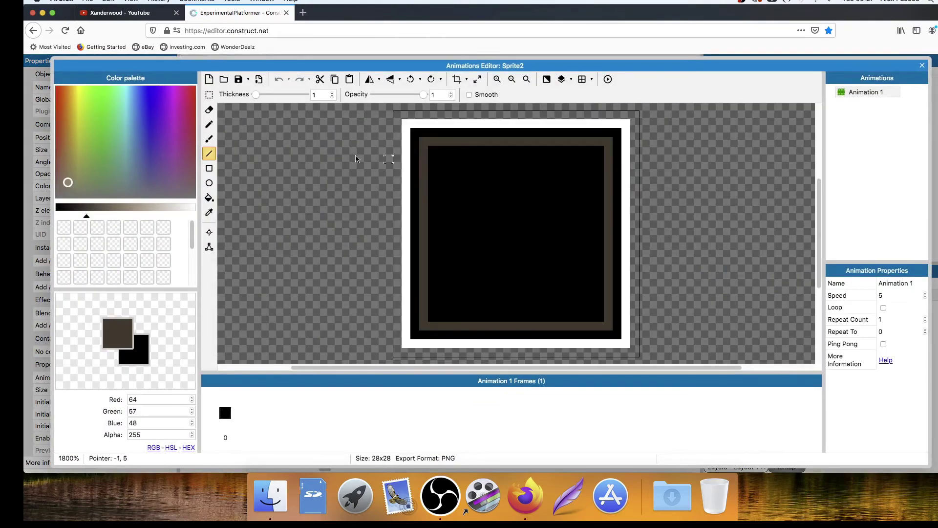
mouse_move(415, 137)
left_mouse_down()
mouse_move(617, 133)
mouse_move(616, 333)
mouse_move(415, 335)
mouse_move(428, 236)
mouse_move(417, 138)
left_mouse_up()
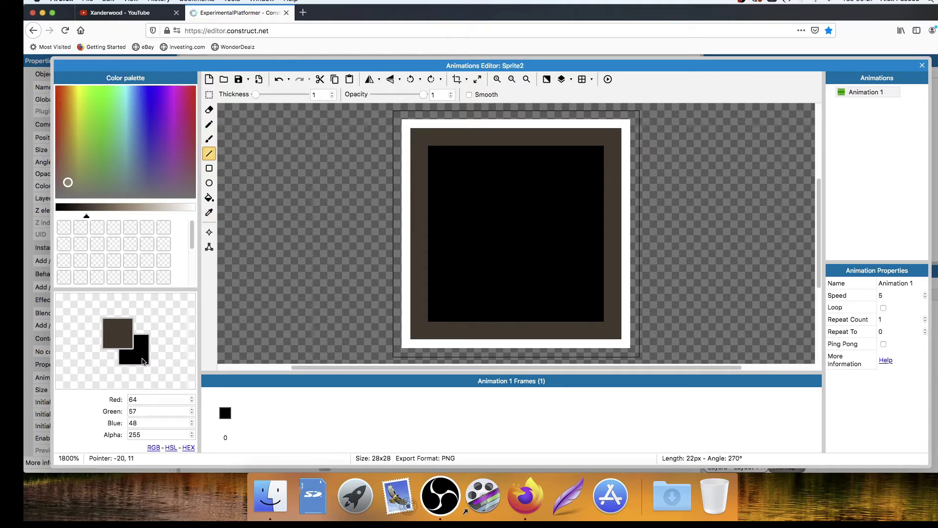
key("x")
mouse_move(423, 141)
left_mouse_down()
mouse_move(425, 328)
mouse_move(610, 325)
mouse_move(609, 142)
mouse_move(429, 142)
left_mouse_up()
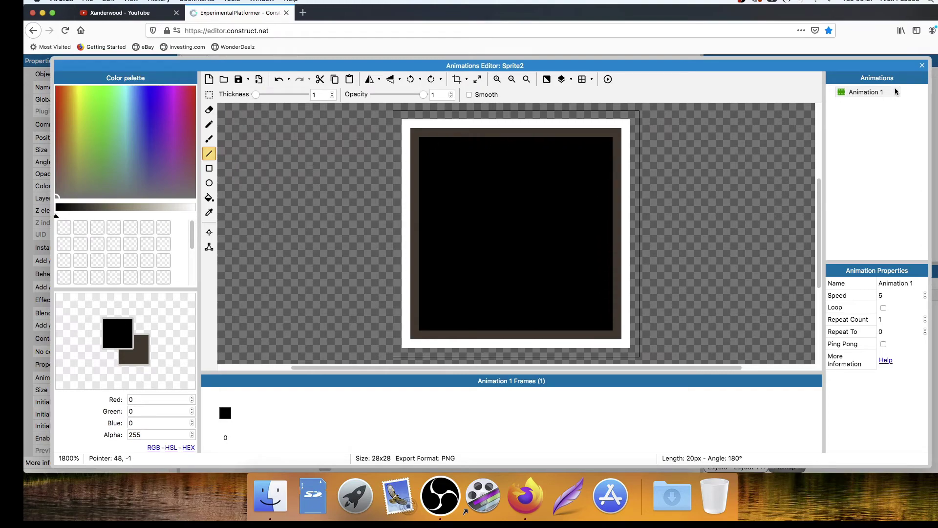
left_click(922, 66)
left_click(481, 83)
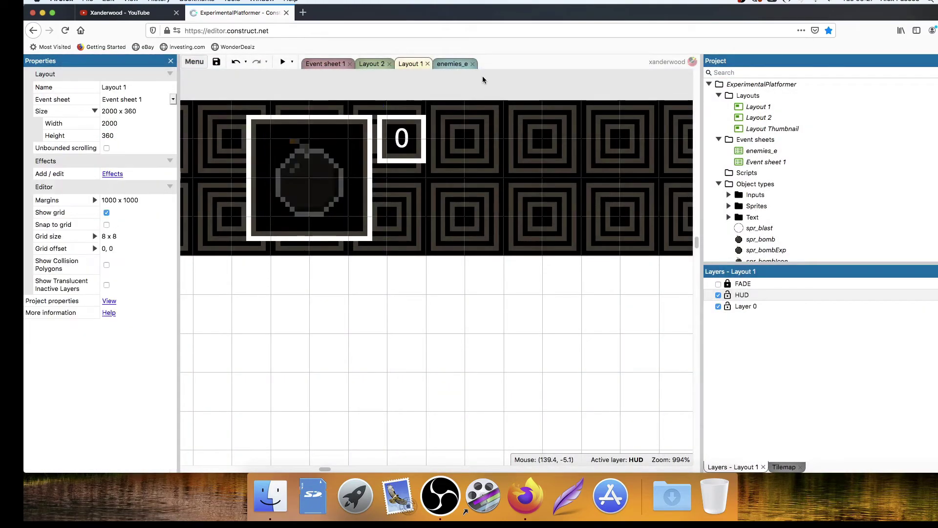
Preview the layout to check the bomb slot and count square, and review Event sheet 1 before returning to Layout 1.
left_click(283, 62)
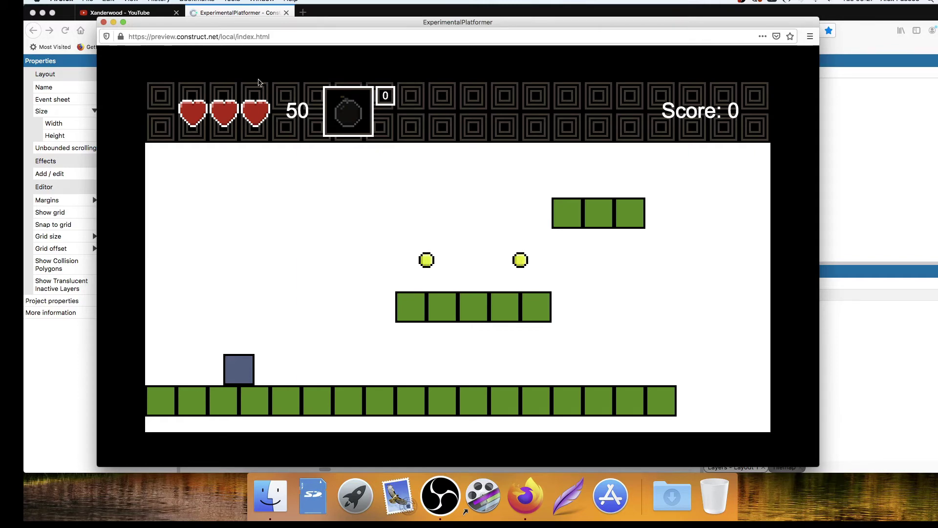
left_click(103, 22)
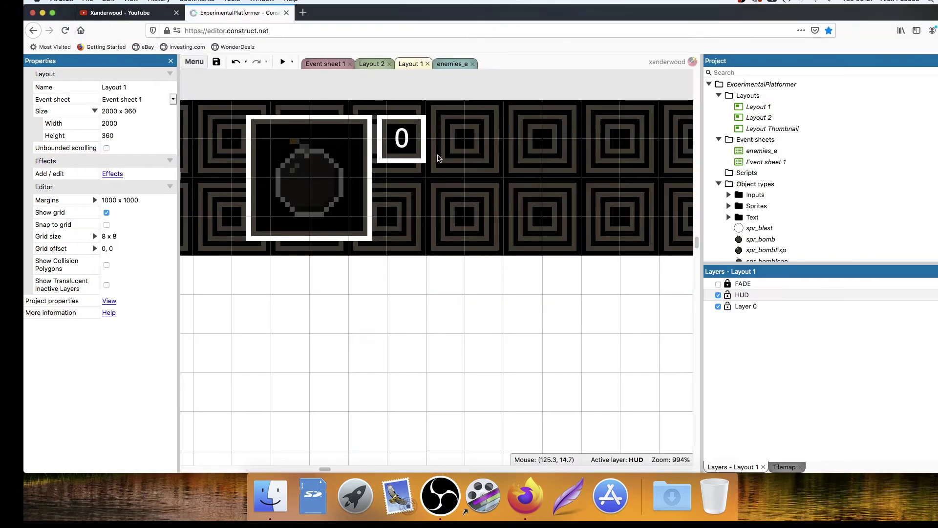
scroll(454, 182, "down", 5)
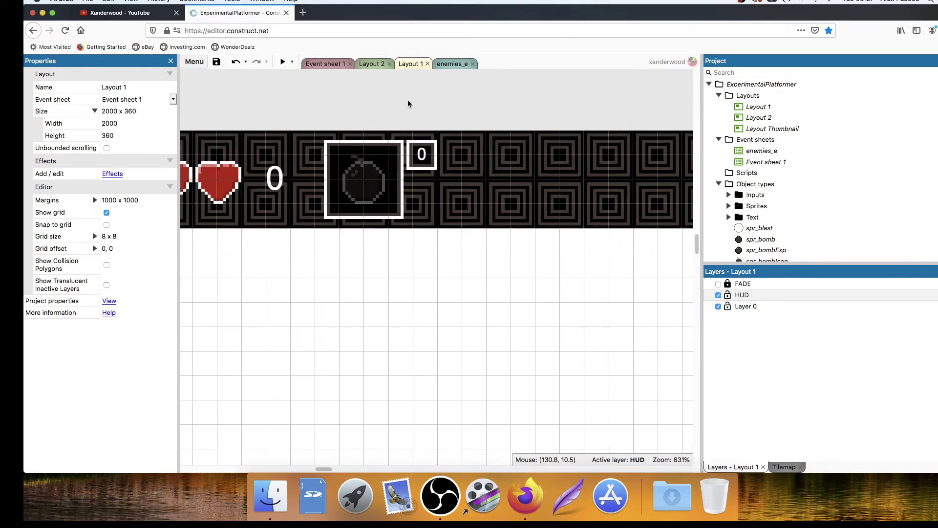
left_click(330, 62)
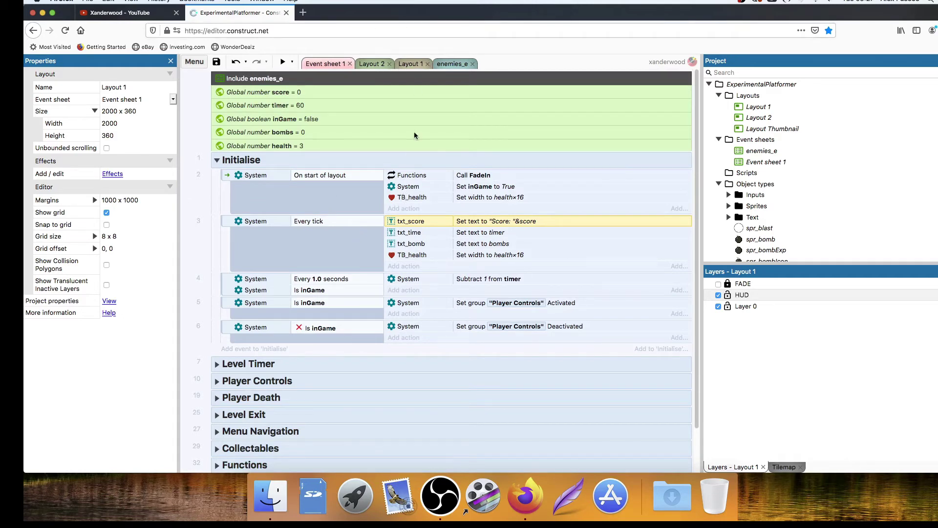
left_click(409, 66)
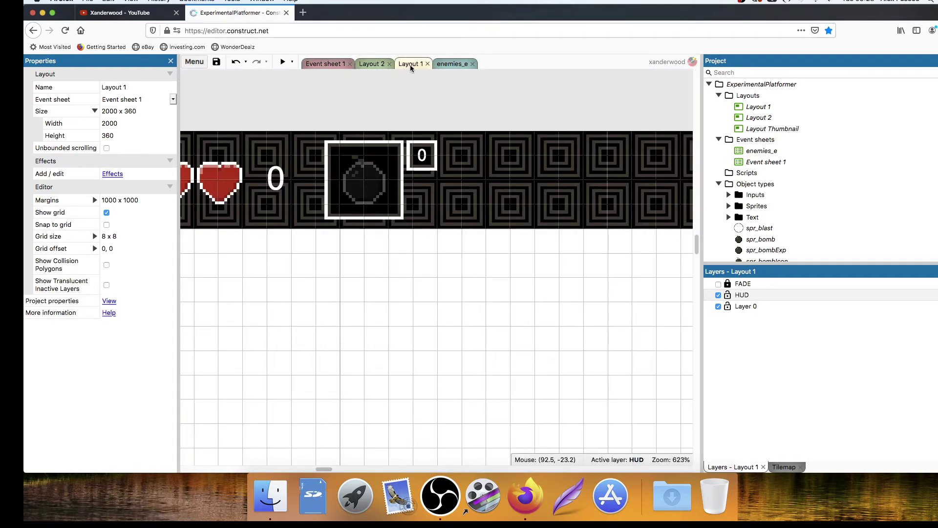
Rename the large bomb slot frame sprite to spr_bombFrame.
left_click(350, 146)
left_click(132, 86)
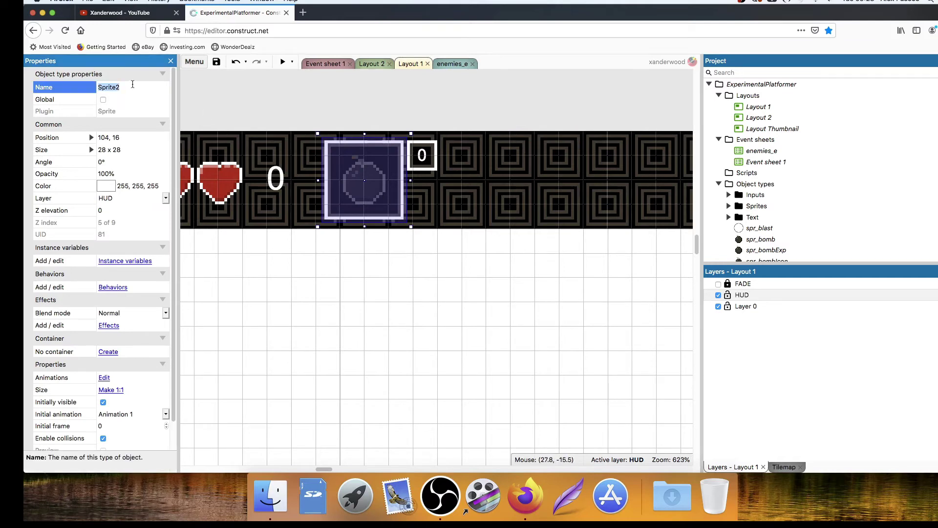
type("spr_bombFrame")
key("Return")
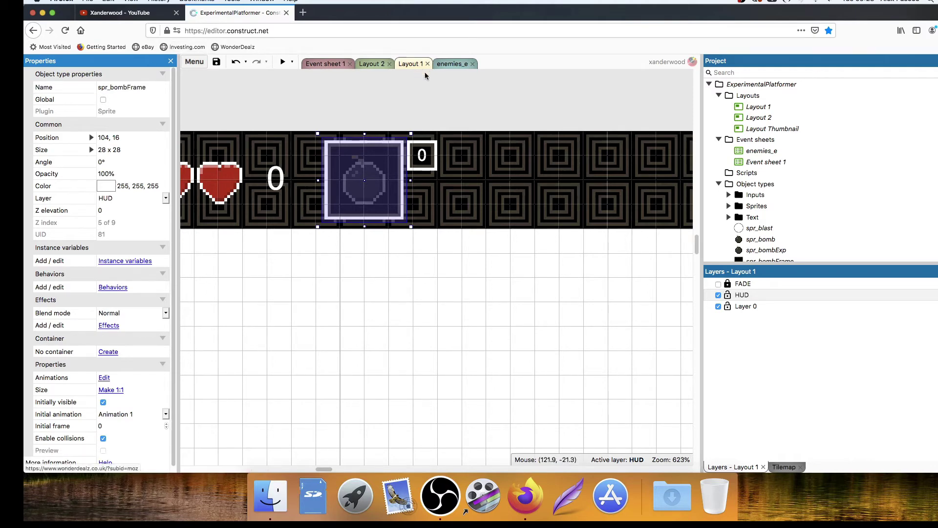
Rename the small count square's sprite to spr_bombcountFrame, moving txt_bomb aside to reach it and returning the text to 115, 1.
left_click(423, 161)
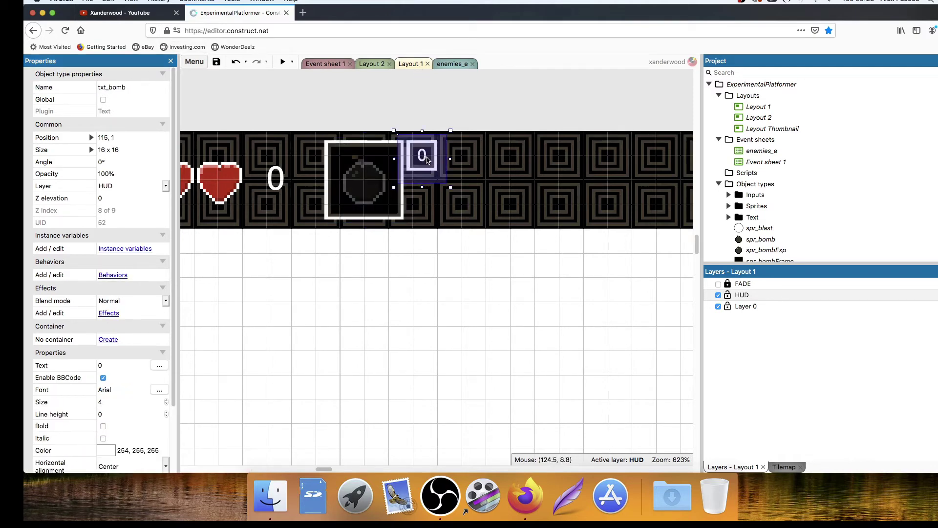
left_click_drag(427, 161, 426, 190)
left_click(434, 147)
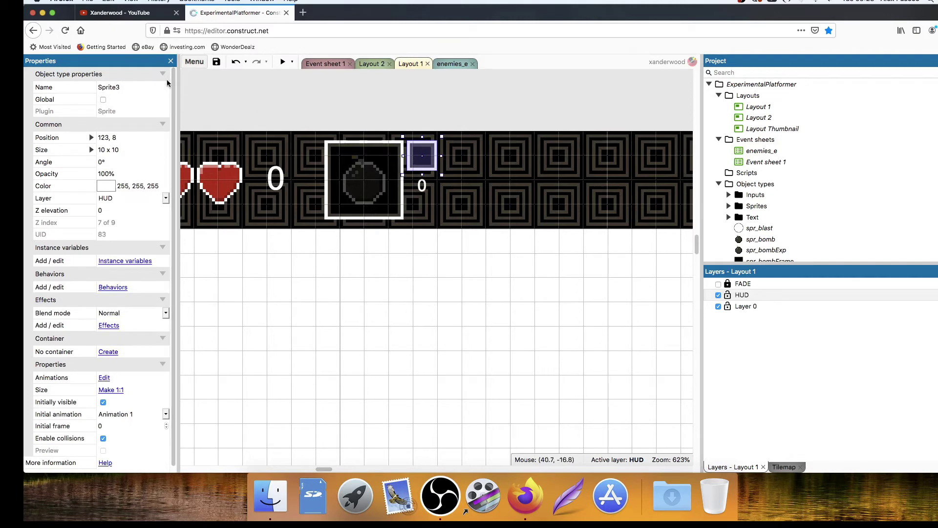
left_click(125, 87)
type("spr_bombcountFram")
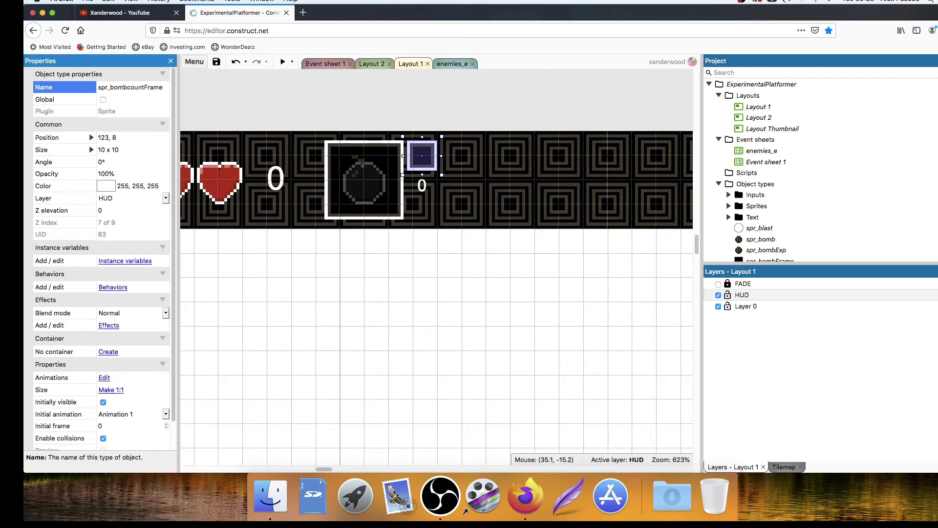
left_click(482, 87)
left_click(426, 185)
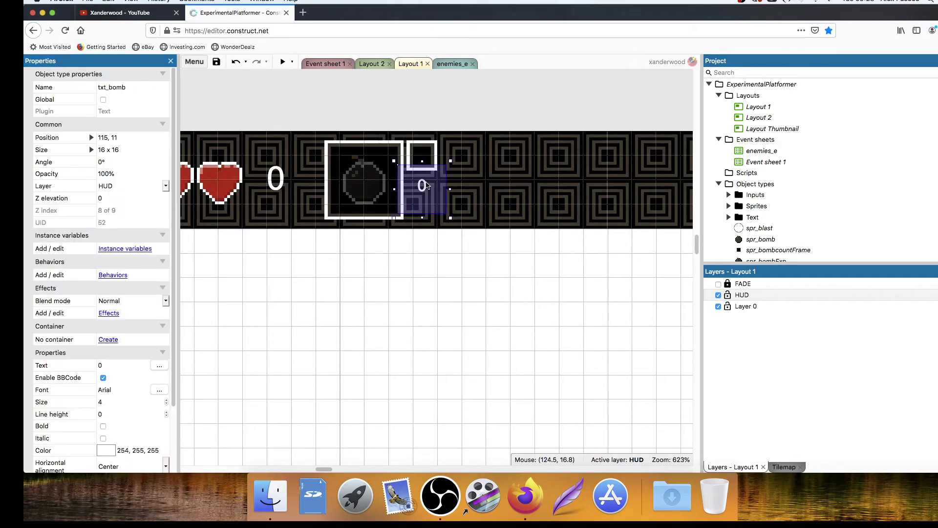
key("shift+Up")
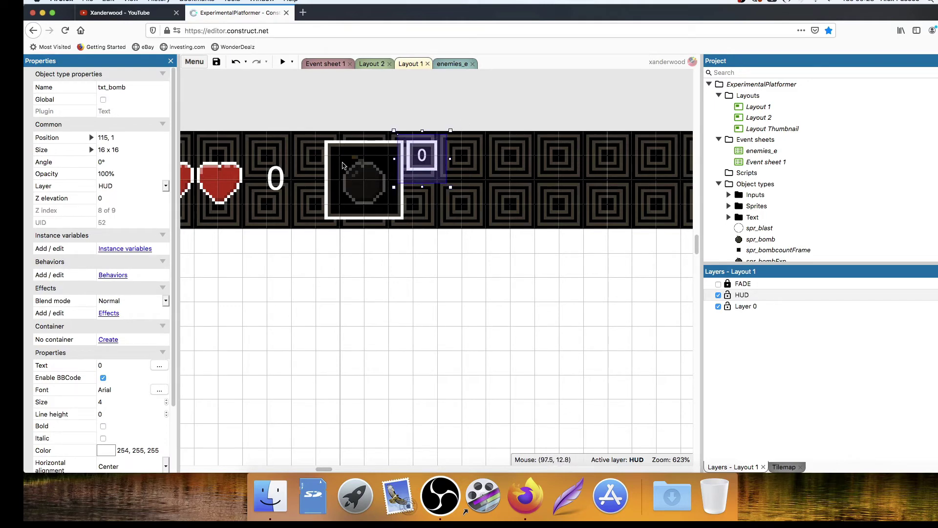
Inspect the bomb icon's properties in Layout 1 and compare with the start-up actions in Event sheet 1.
left_click(364, 178)
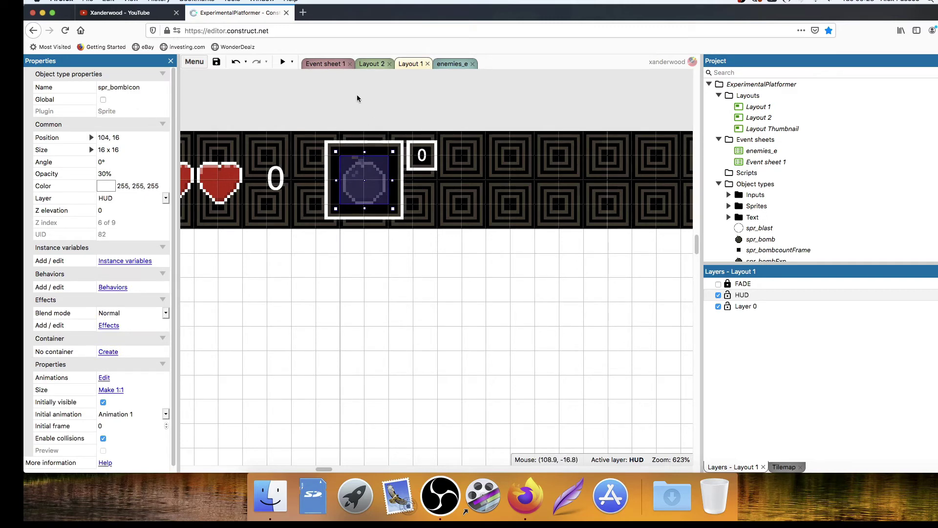
left_click(336, 65)
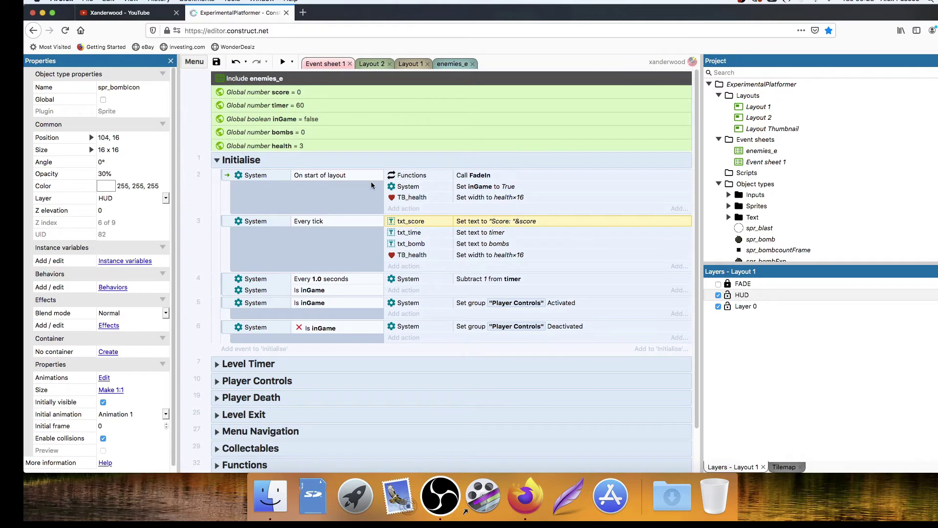
left_click(408, 64)
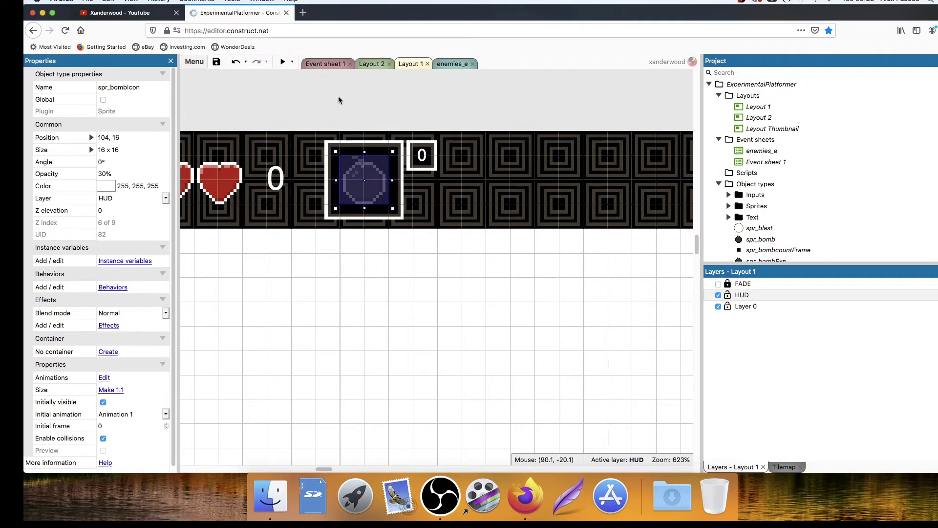
key("ctrl+Tab")
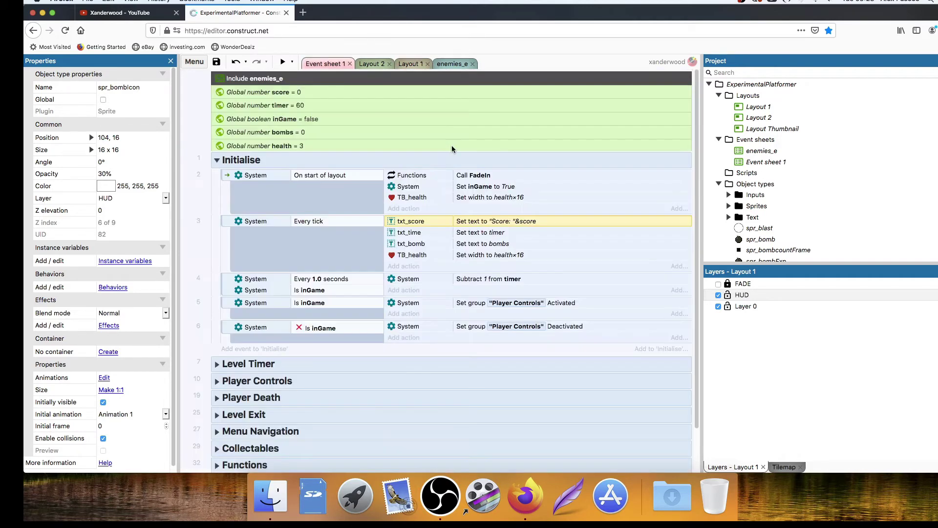
Add an action to the On start of layout event that sets spr_bombIcon's opacity to 30.
left_click(403, 209)
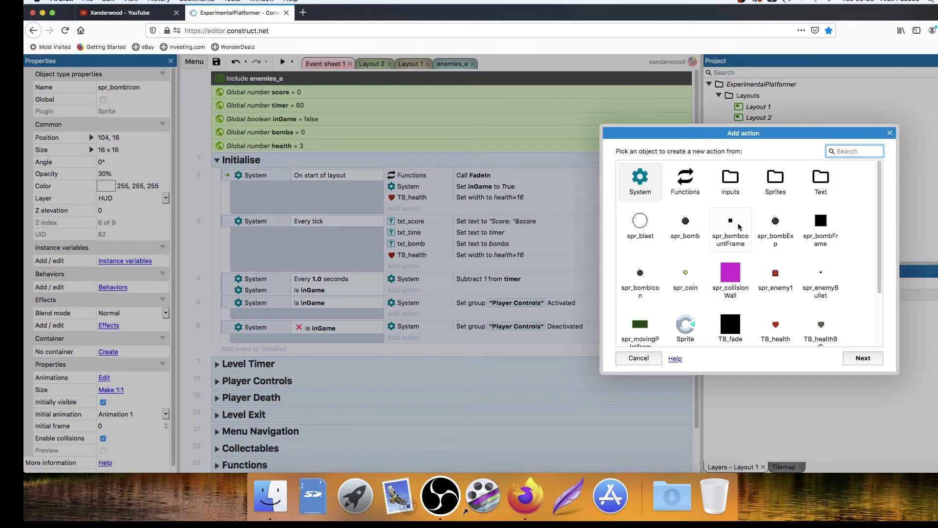
scroll(696, 241, "down", 1)
double_click(640, 230)
scroll(716, 260, "down", 4)
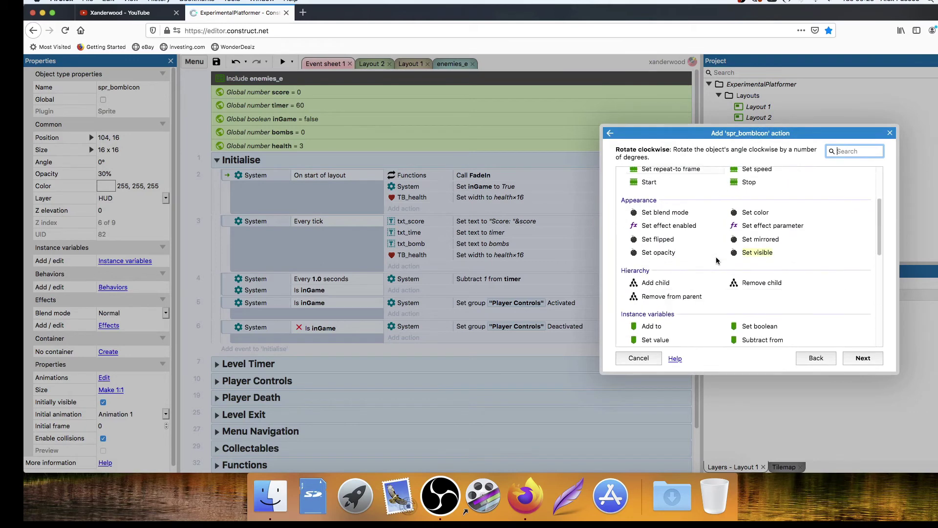
left_click(667, 237)
double_click(667, 237)
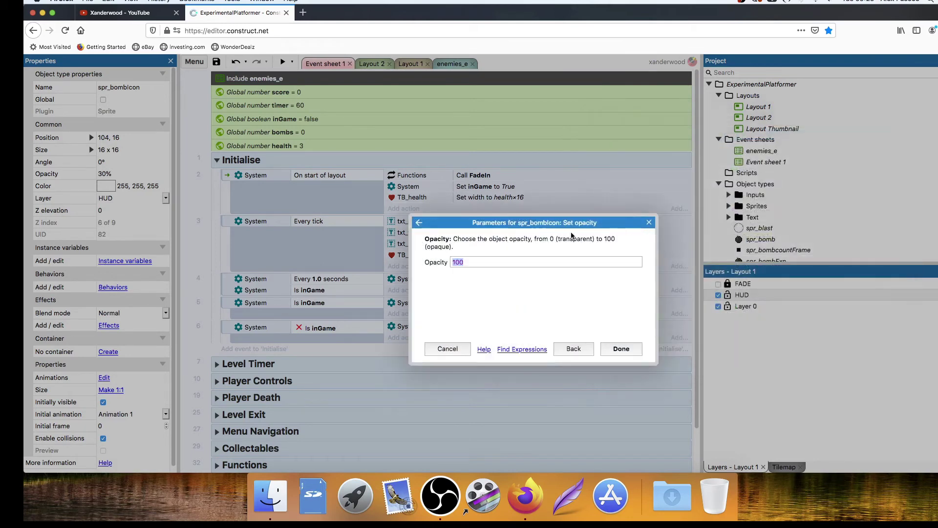
type("30")
key("Return")
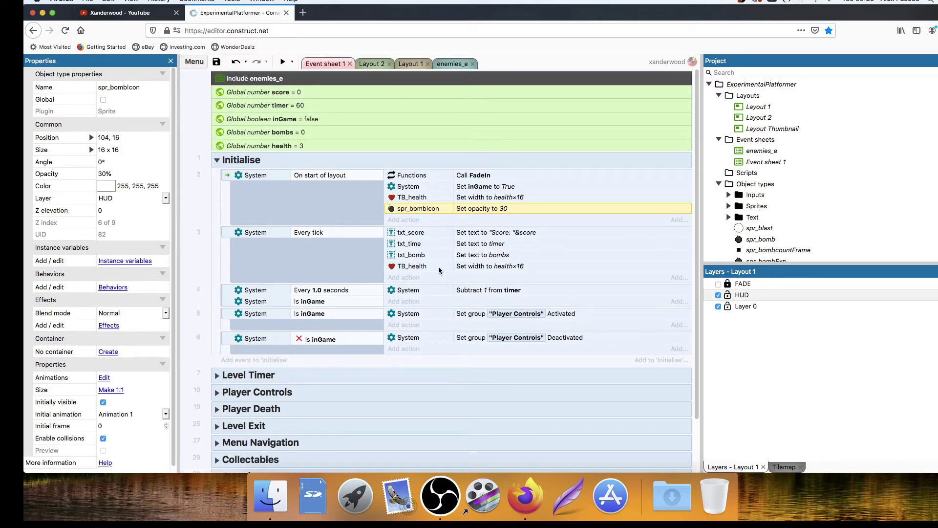
left_click(229, 235)
left_click(470, 281)
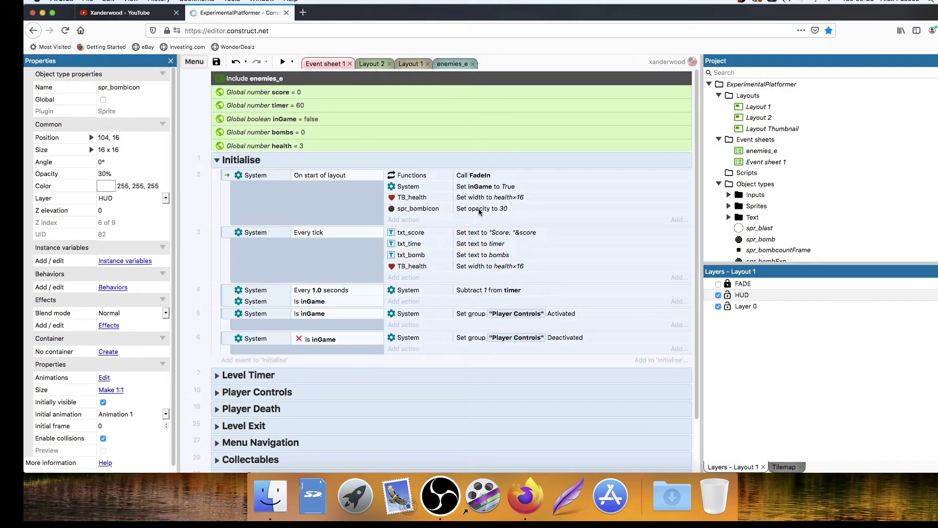
Add an event to the Collectables group with a System condition checking that the bombs variable is greater than or equal to 1.
scroll(376, 244, "down", 1)
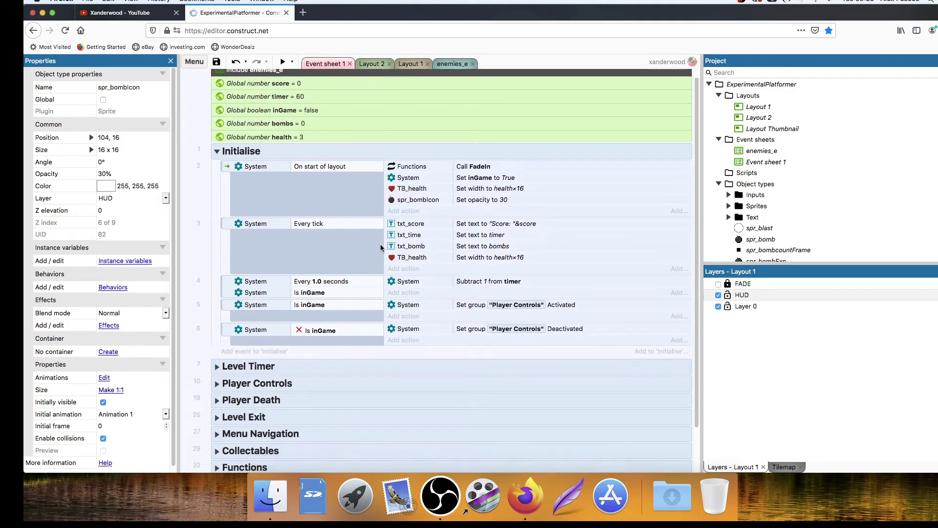
scroll(254, 371, "down", 3)
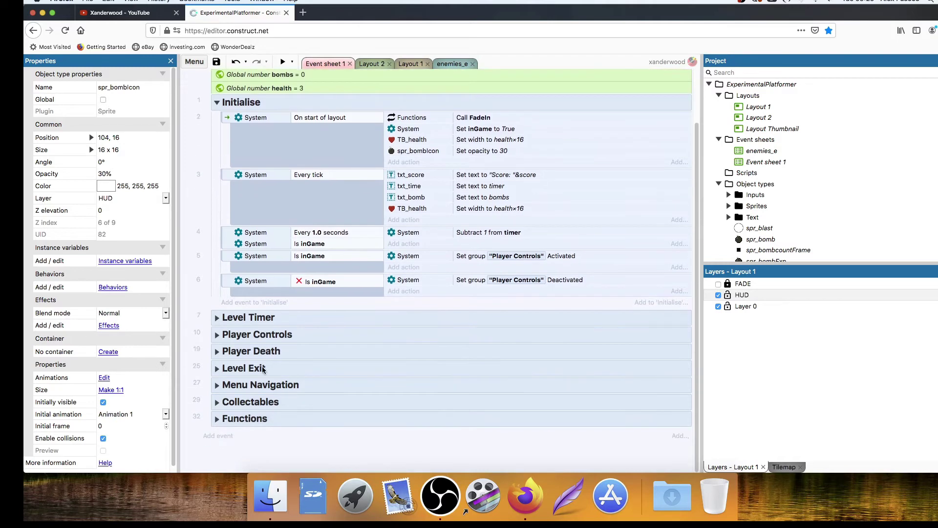
left_click(217, 401)
scroll(270, 350, "down", 5)
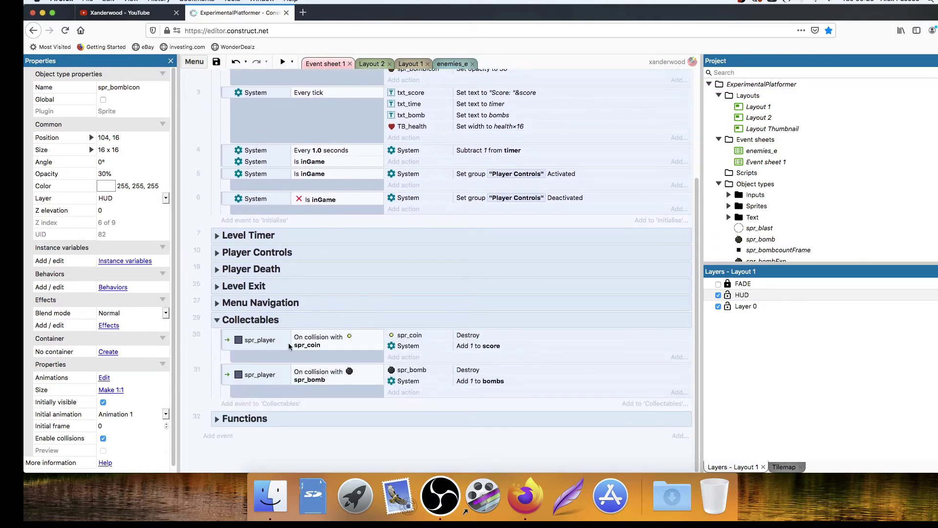
left_click(248, 402)
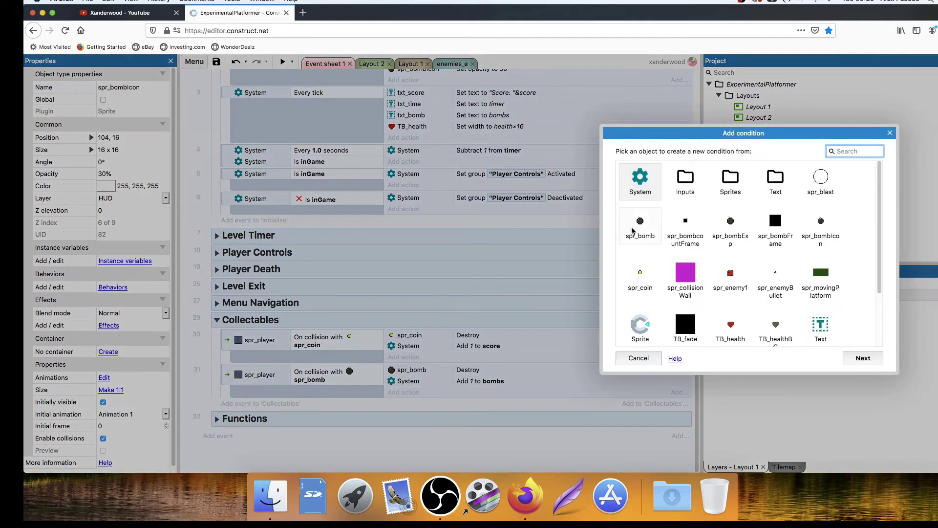
double_click(645, 180)
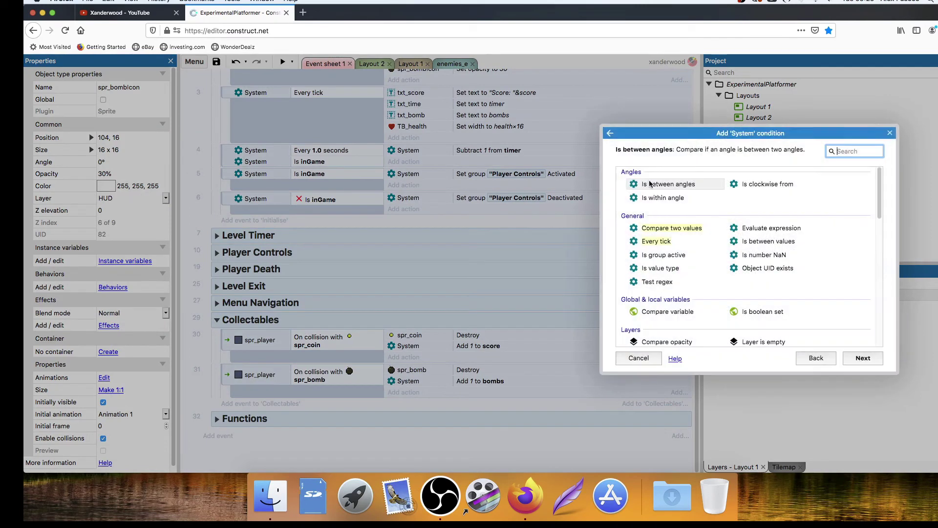
double_click(668, 313)
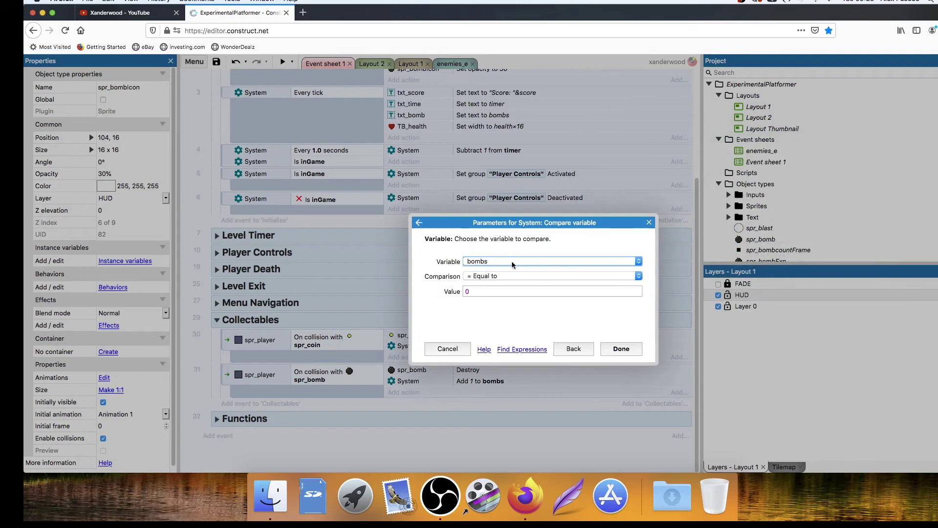
left_click(477, 277)
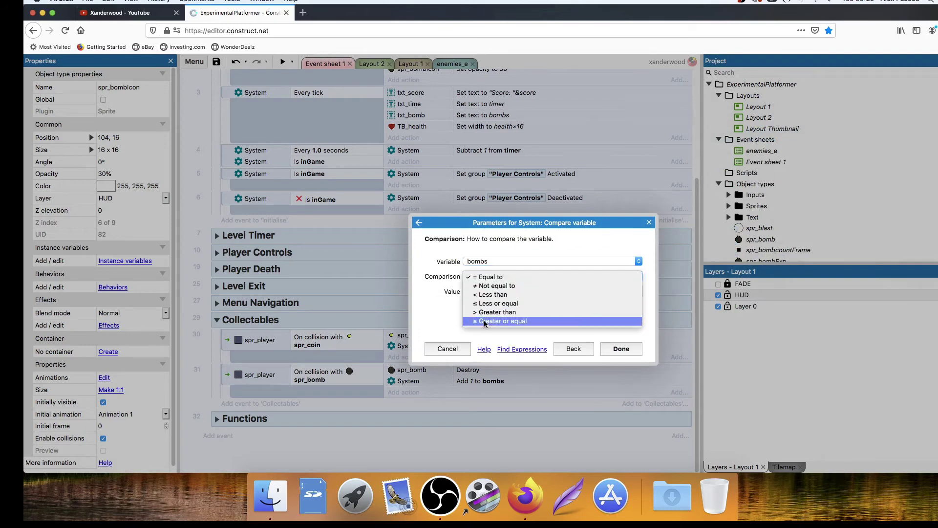
left_click(485, 321)
left_click(477, 291)
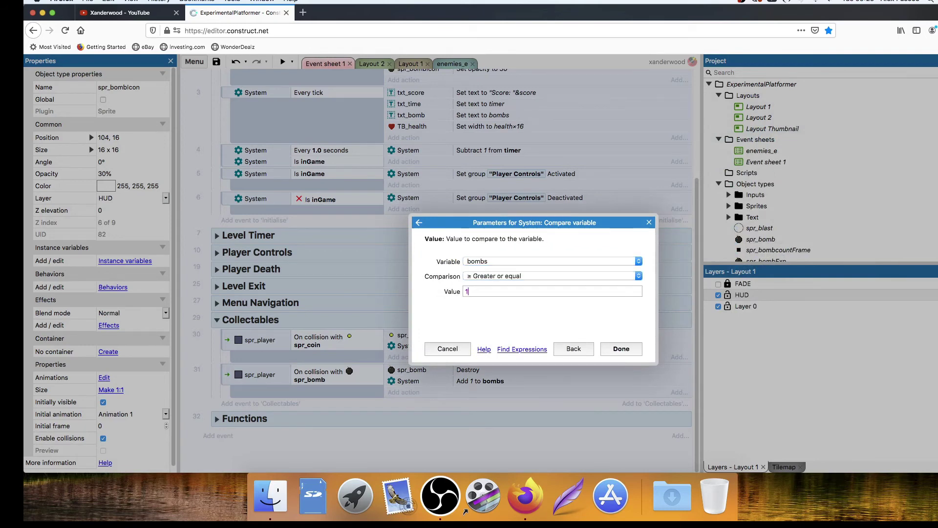
type("1")
key("Return")
Add an action to the bombs ≥ 1 event that sets spr_bombIcon's opacity to 100.
left_click(424, 392)
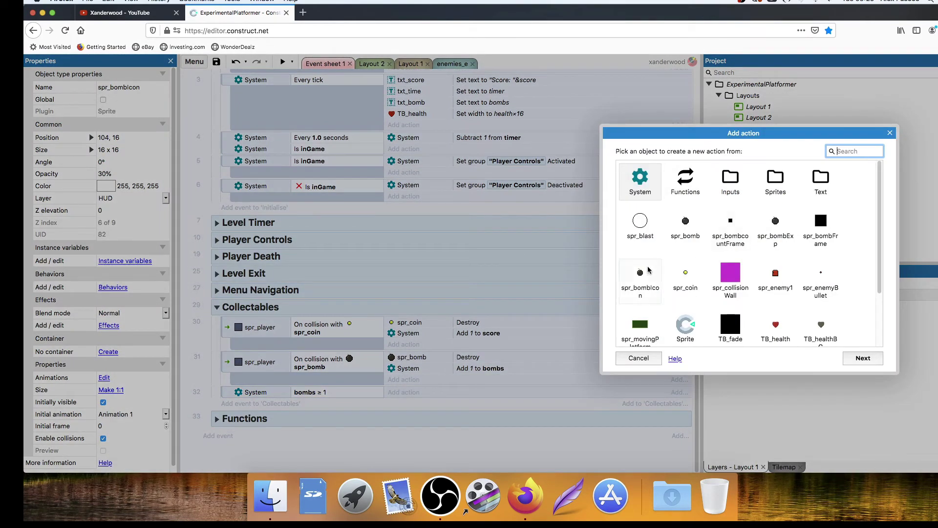
double_click(646, 270)
scroll(688, 211, "down", 3)
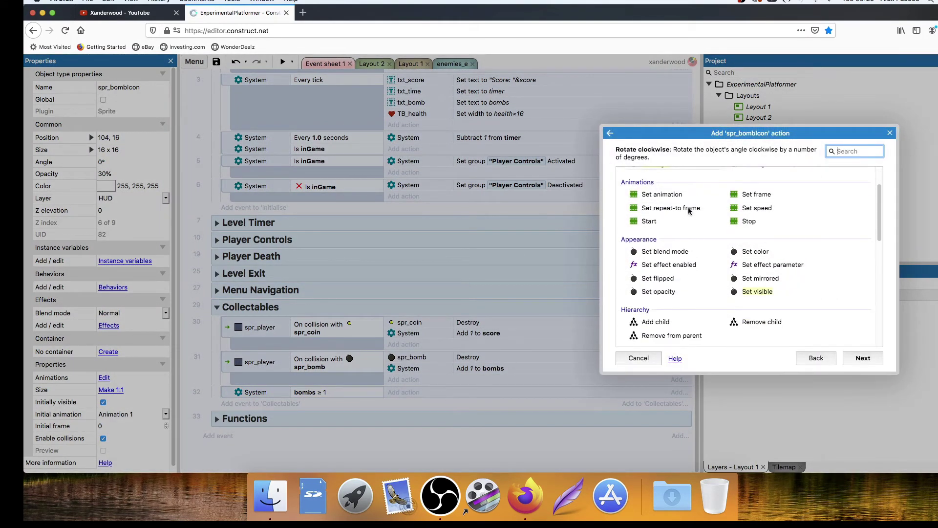
double_click(659, 279)
key("Return")
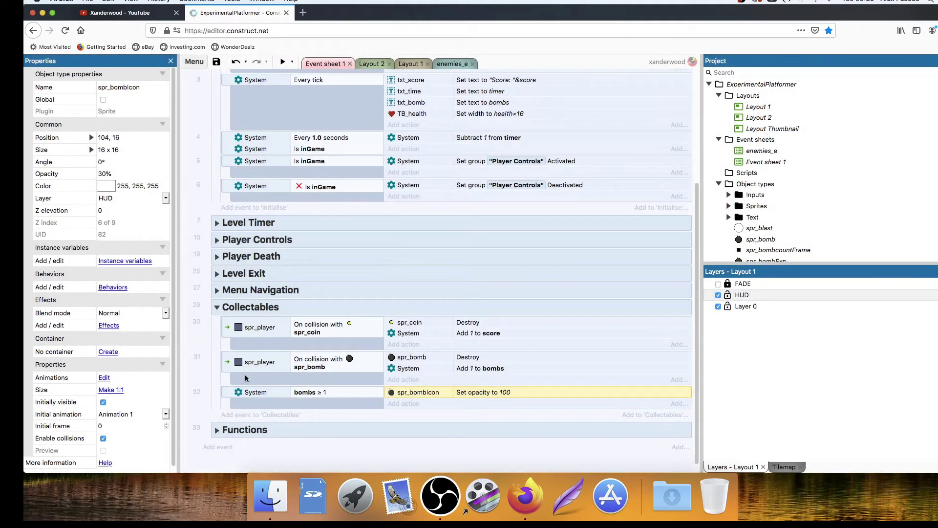
Add an Else event below bombs ≥ 1 with a copy of its spr_bombIcon action, setting the opacity to 30.
scroll(250, 391, "down", 1)
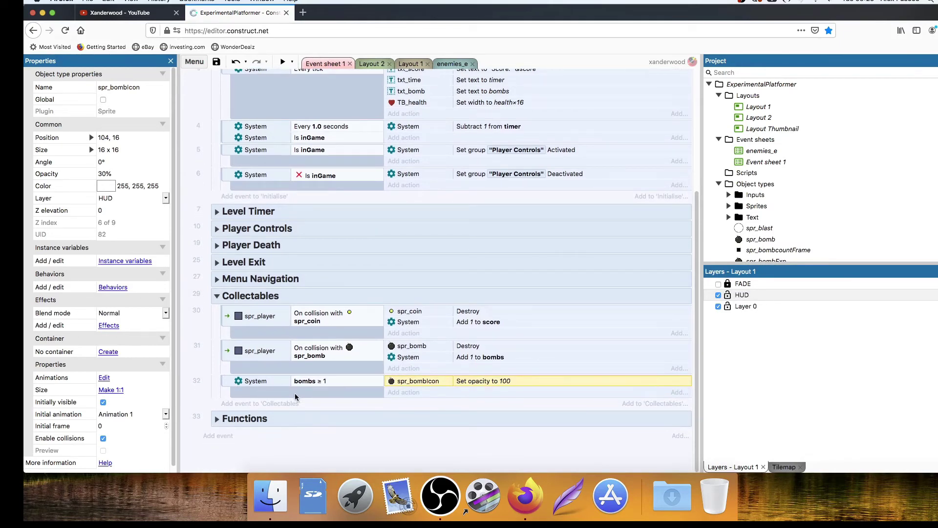
left_click(225, 385)
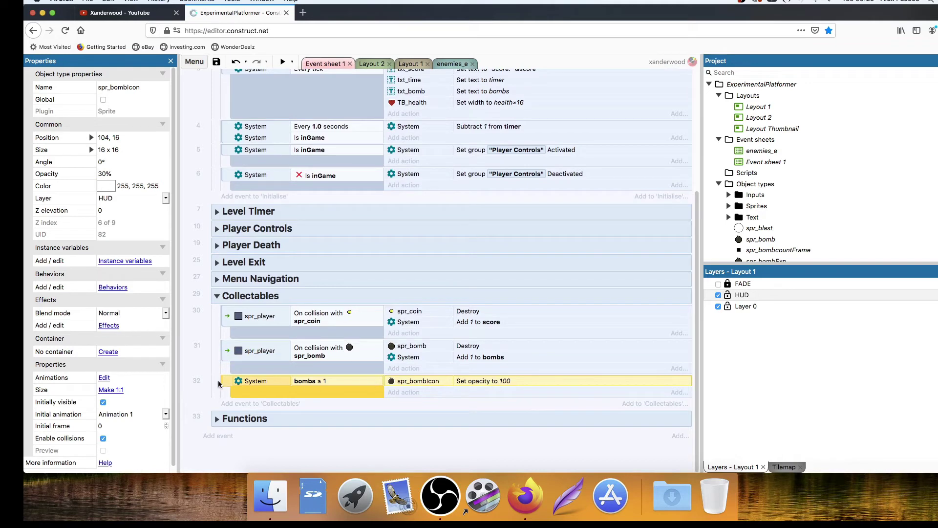
key("x")
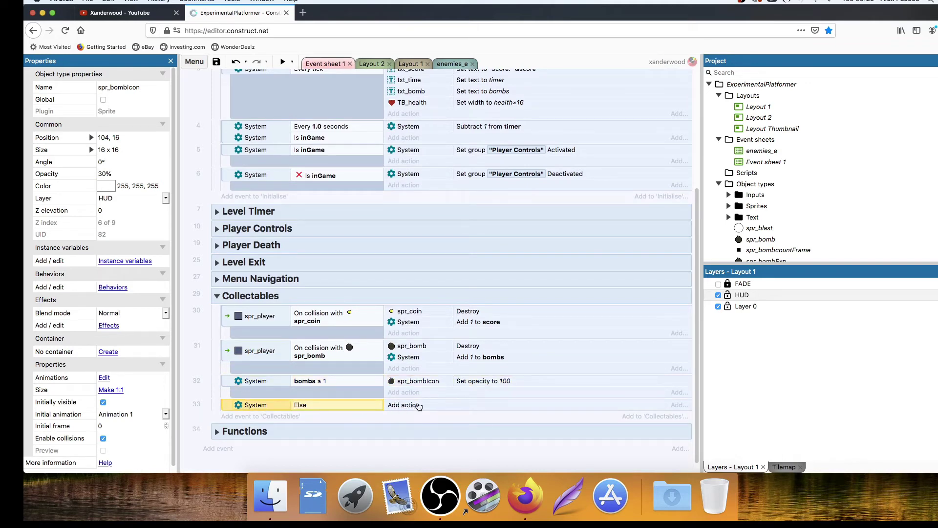
left_click(424, 383)
left_click_drag(425, 383, 430, 404, "alt")
double_click(465, 406)
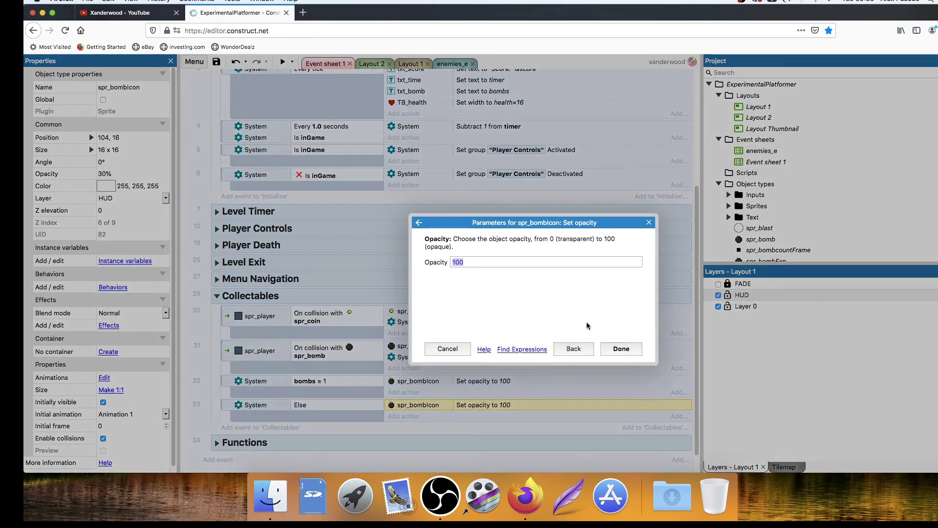
type("30")
key("Return")
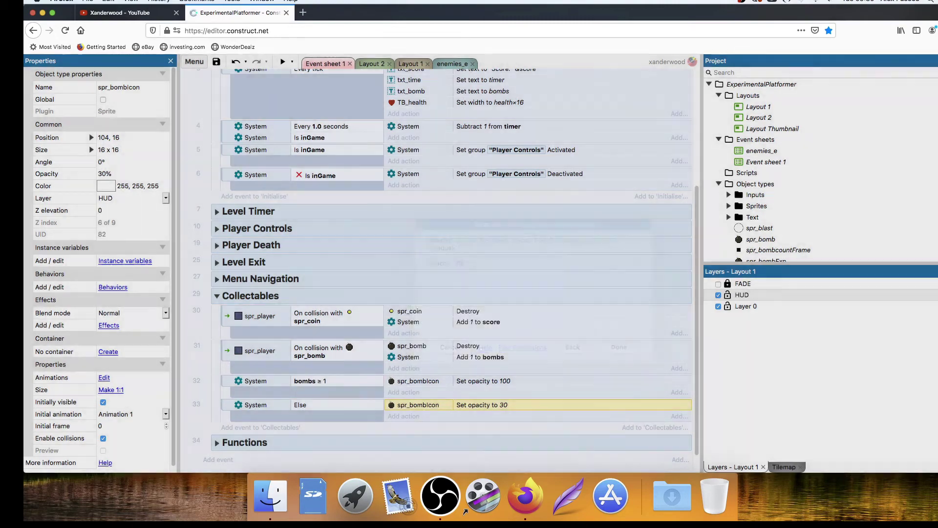
Preview the game and collect coins and bombs to check that the HUD bomb icon responds to the bomb count.
left_click(283, 61)
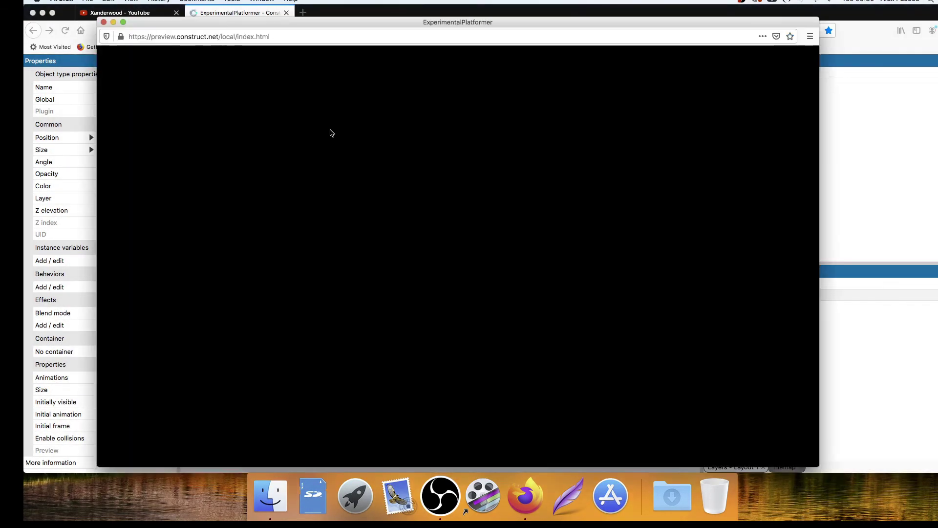
key("Right")
key("Up")
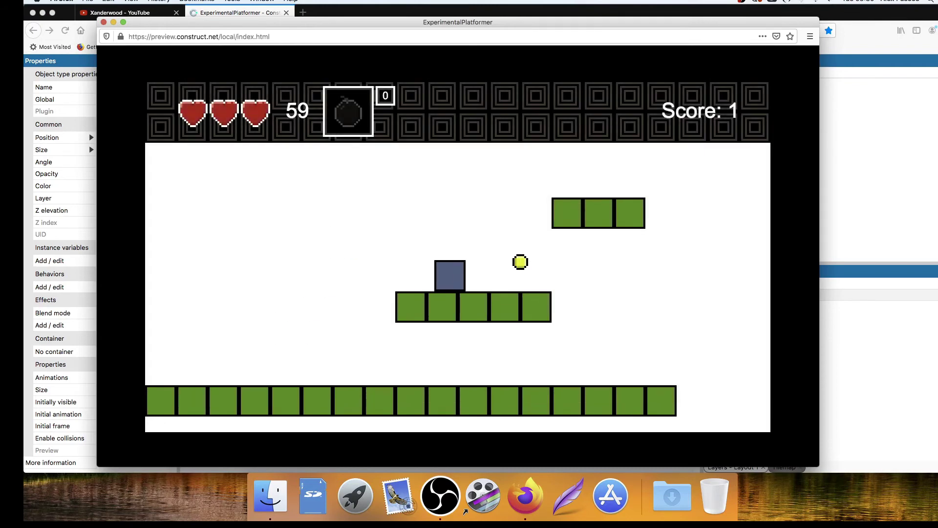
key("Right")
key("Up")
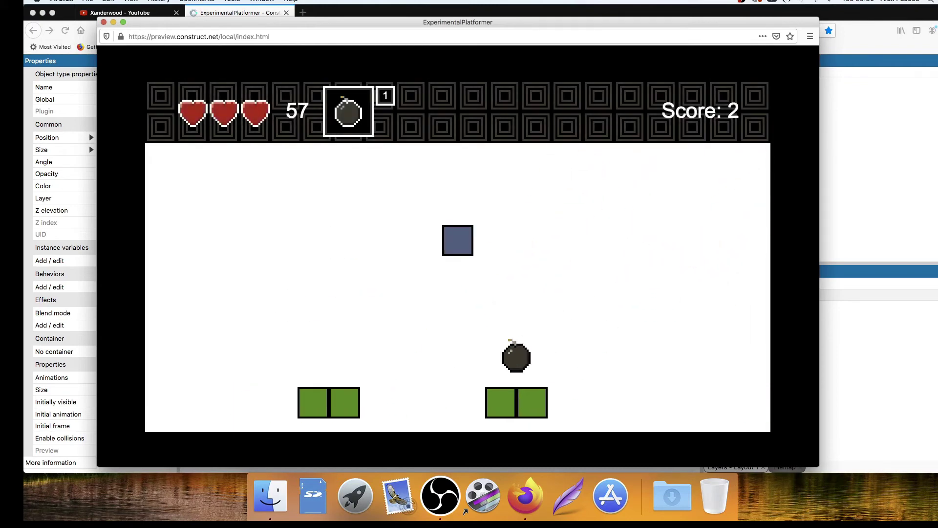
key("Right")
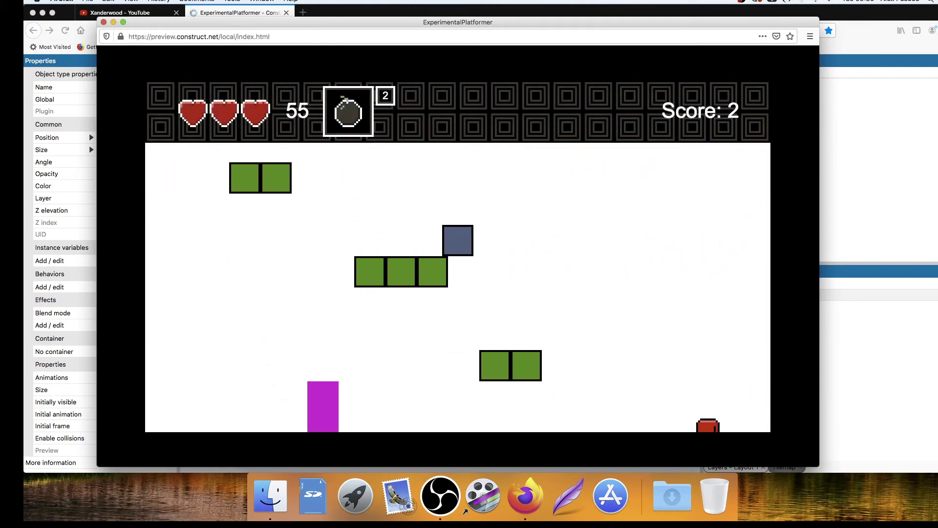
Throw the collected bombs at the enemy to check the bomb icon with none held, and close the preview.
key("Left")
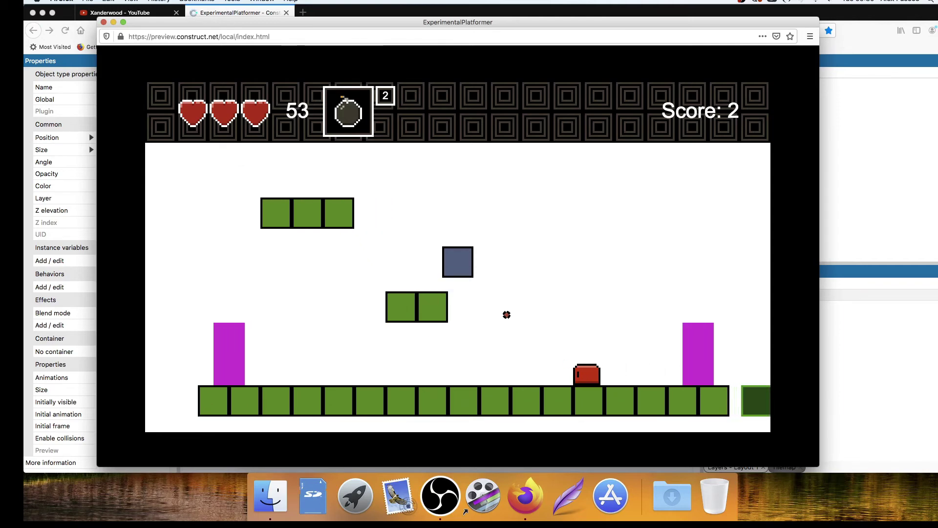
key("space")
key("Up")
key("space")
key("Left")
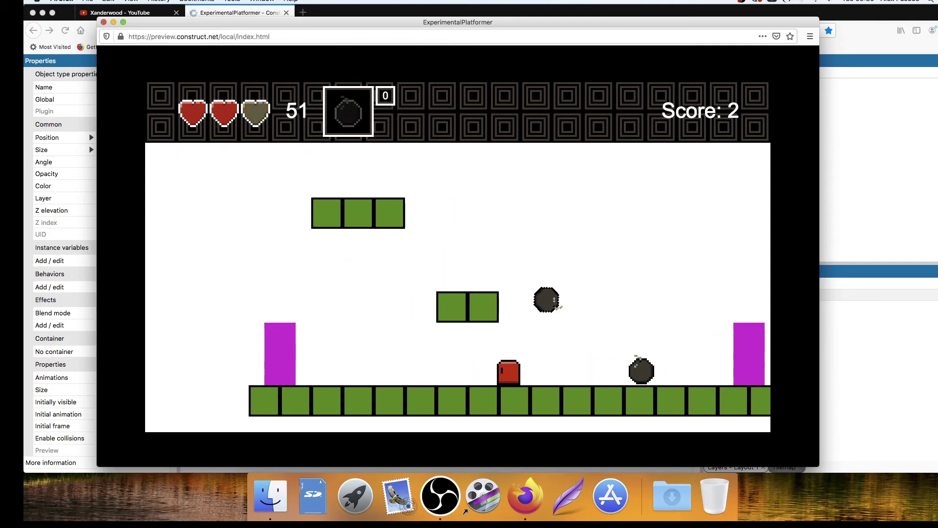
key("Left")
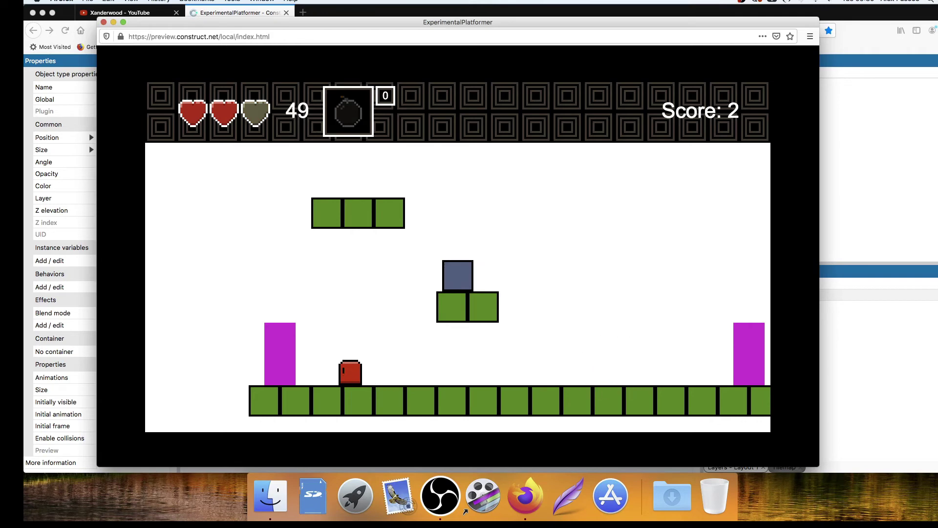
key("Right")
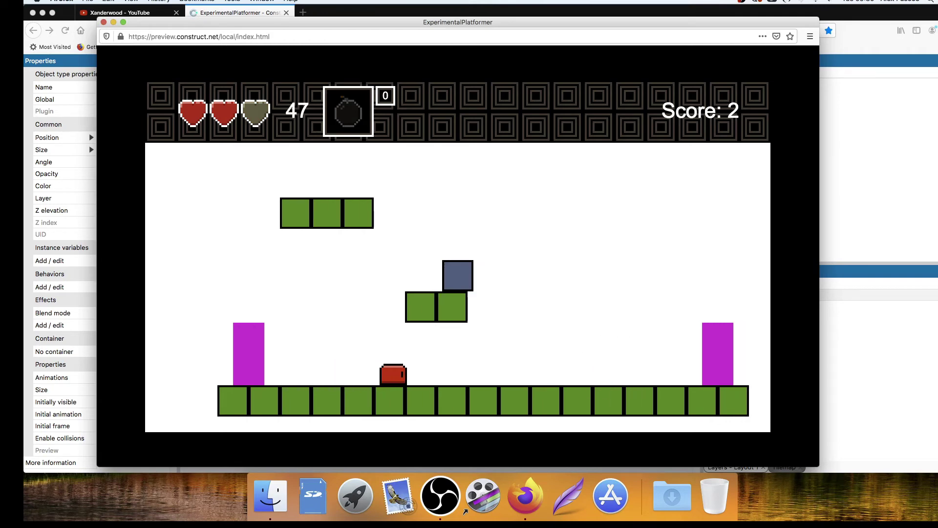
key("Right")
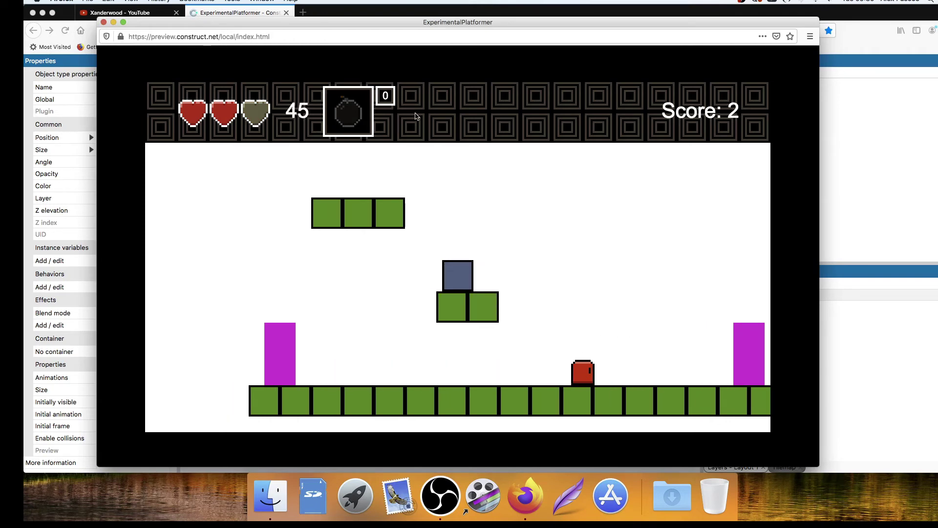
key("Right")
key("Left")
key("Left")
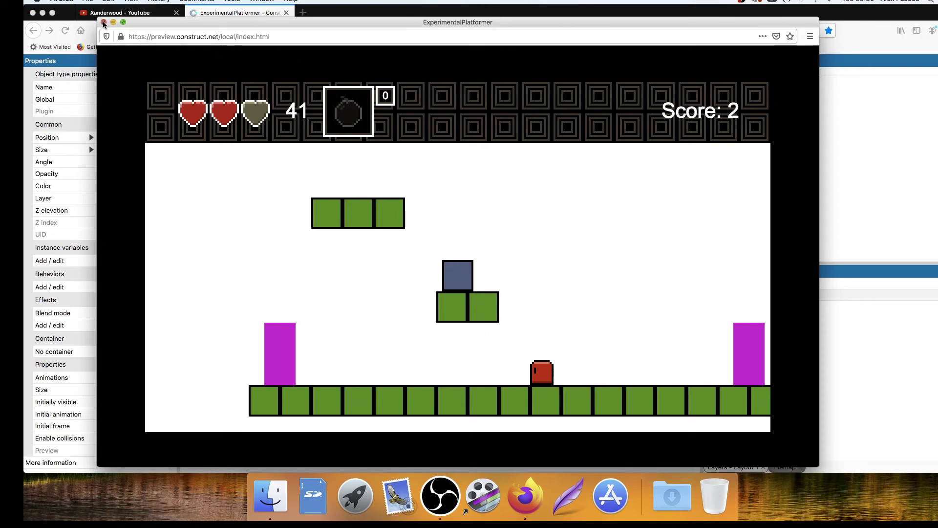
key("Left")
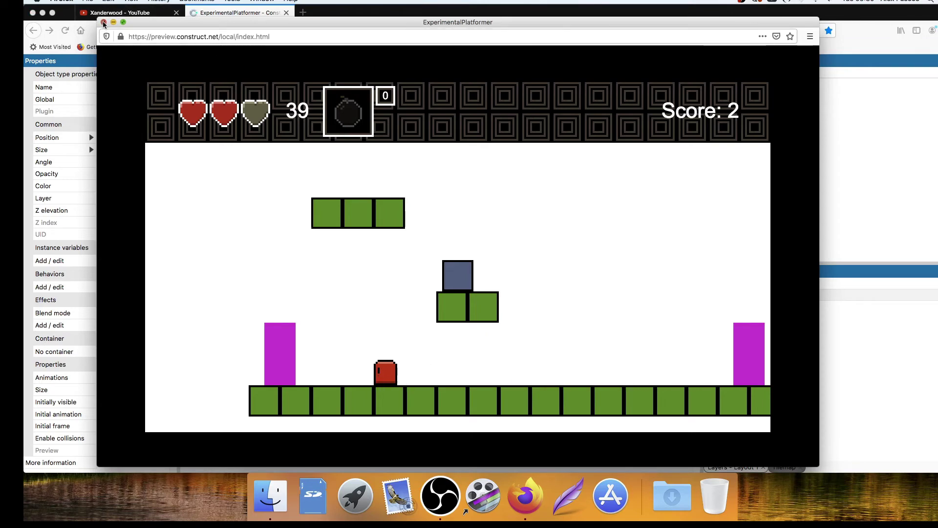
key("Right")
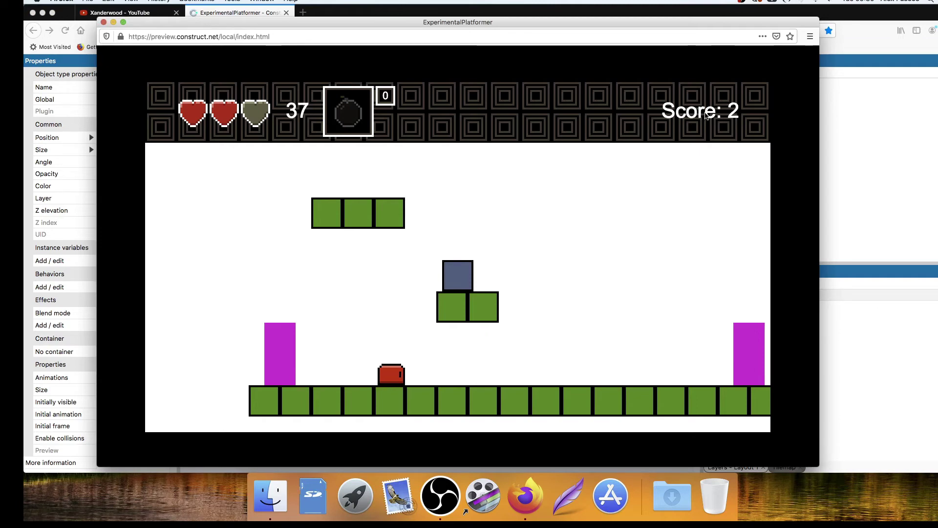
key("Right")
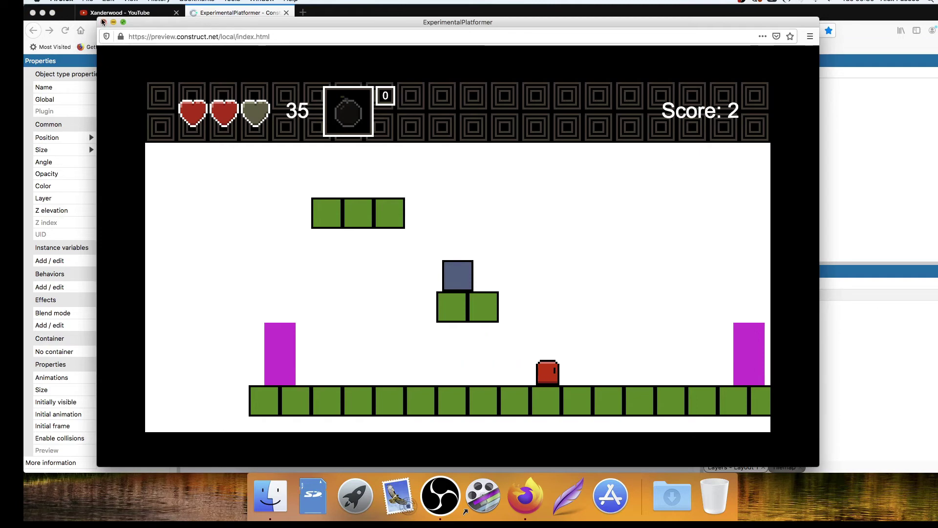
left_click(103, 22)
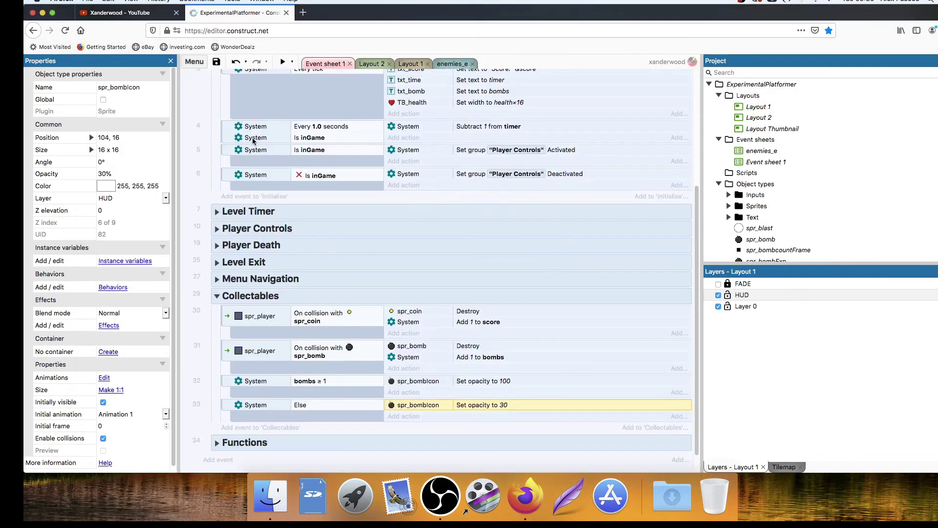
In Layout 1, move the txt_score text out of the HUD bar to the empty area above it, at about (173, -38).
left_click(410, 64)
left_click(374, 93)
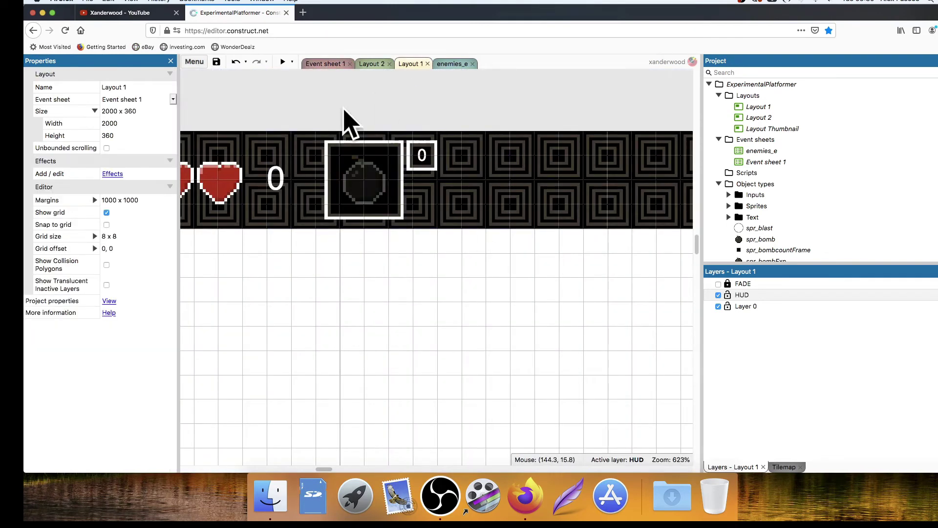
scroll(473, 226, "down", 5, "ctrl")
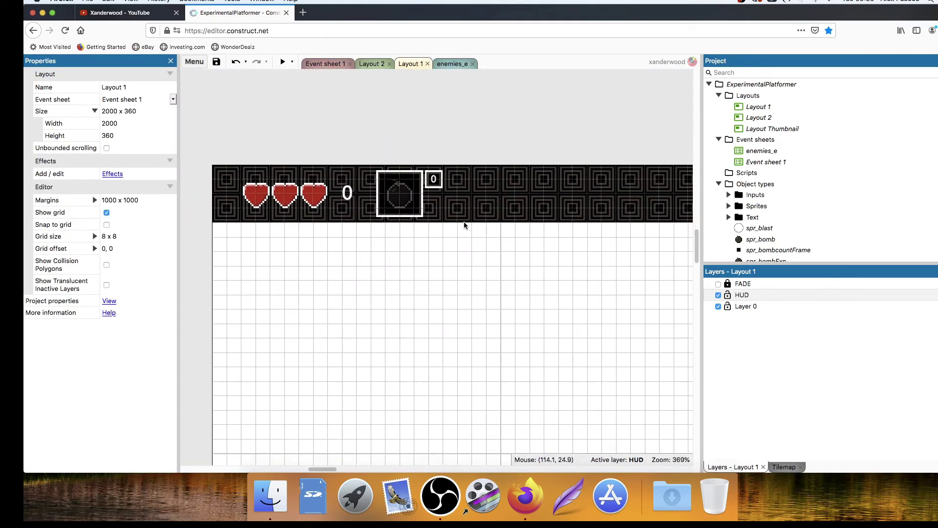
left_click(670, 203)
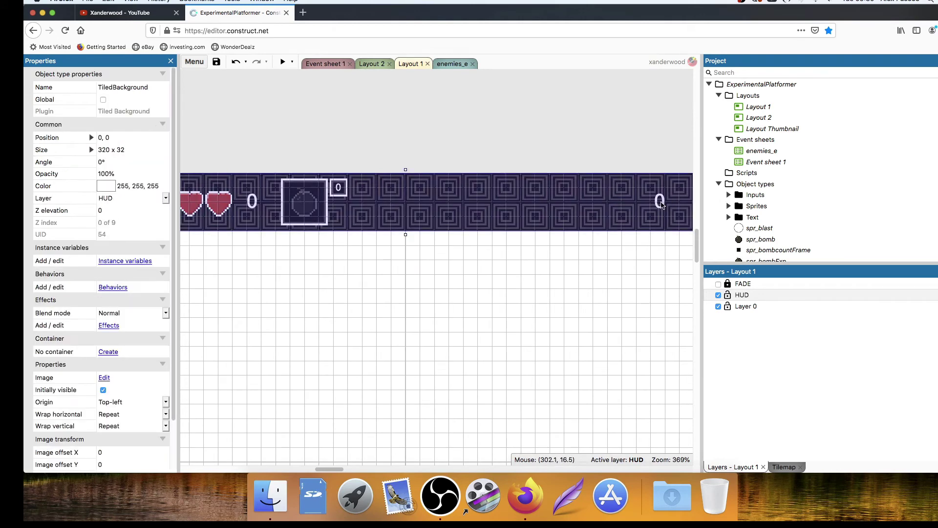
left_click(661, 204)
left_click_drag(661, 202, 569, 135)
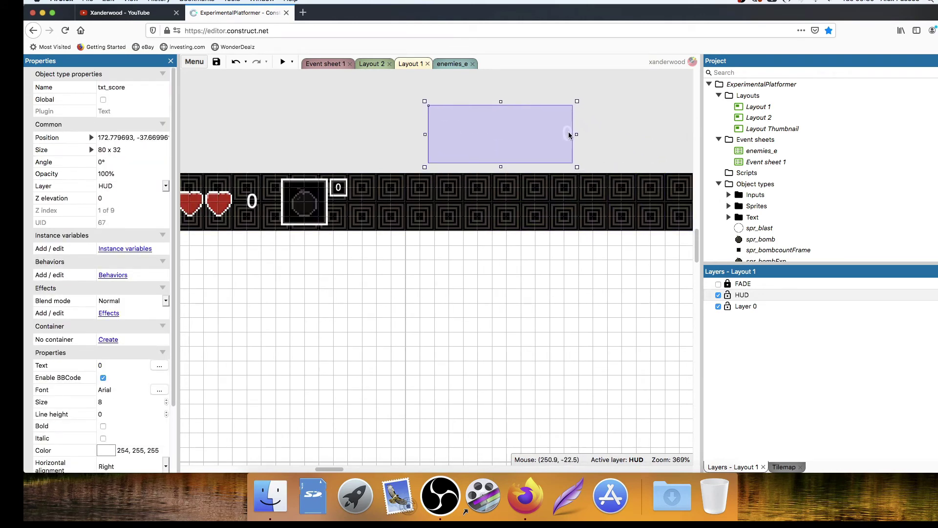
Rename the spr_bombFrame sprite around the bomb icon as spr_Frame.
left_click(312, 227)
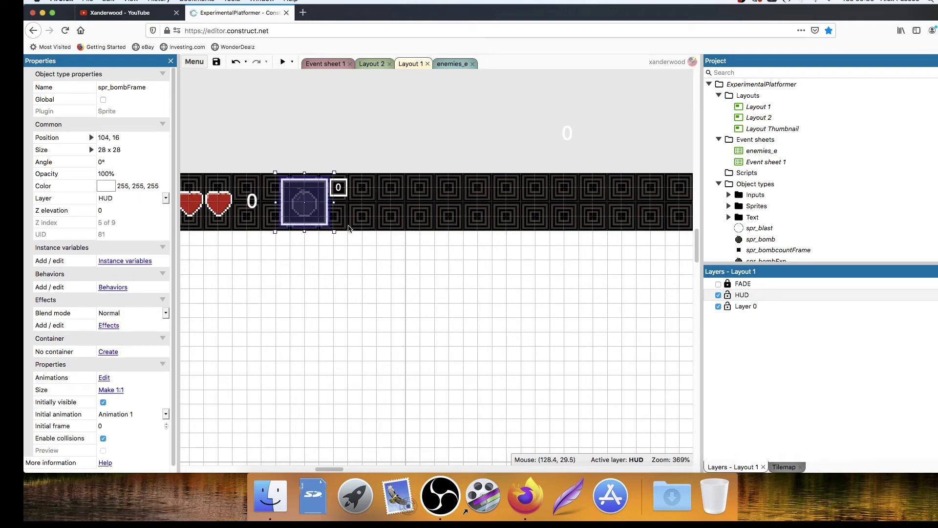
left_click(129, 87)
left_click(127, 87)
key("BackSpace")
key("BackSpace")
key("BackSpace")
key("BackSpace")
key("Return")
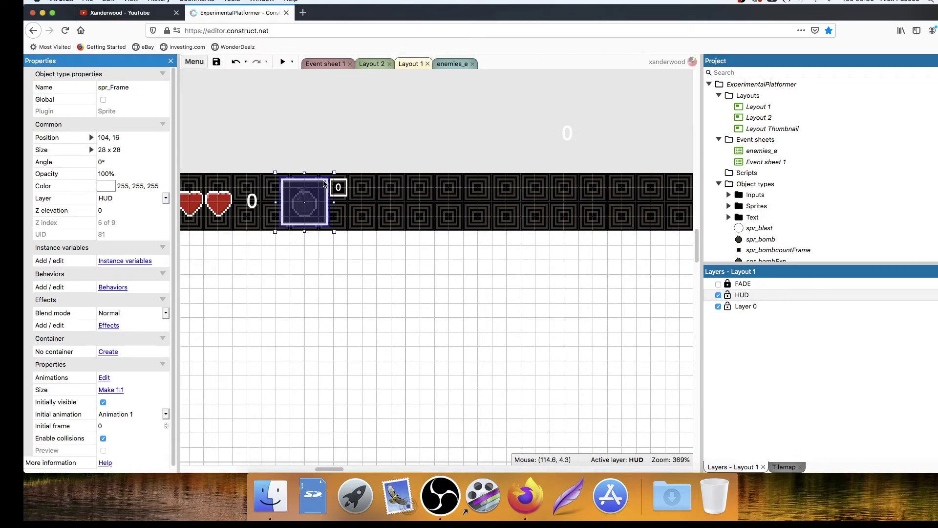
Duplicate spr_Frame beside the bomb count square, placing the copy at about (147, 16).
left_click_drag(320, 185, 398, 185, "ctrl")
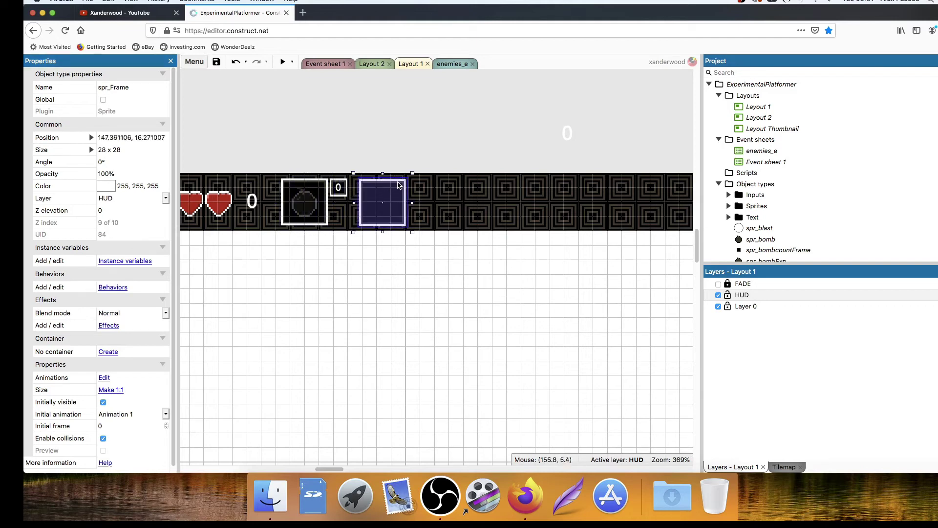
left_click(387, 149)
scroll(338, 185, "up", 5, "ctrl")
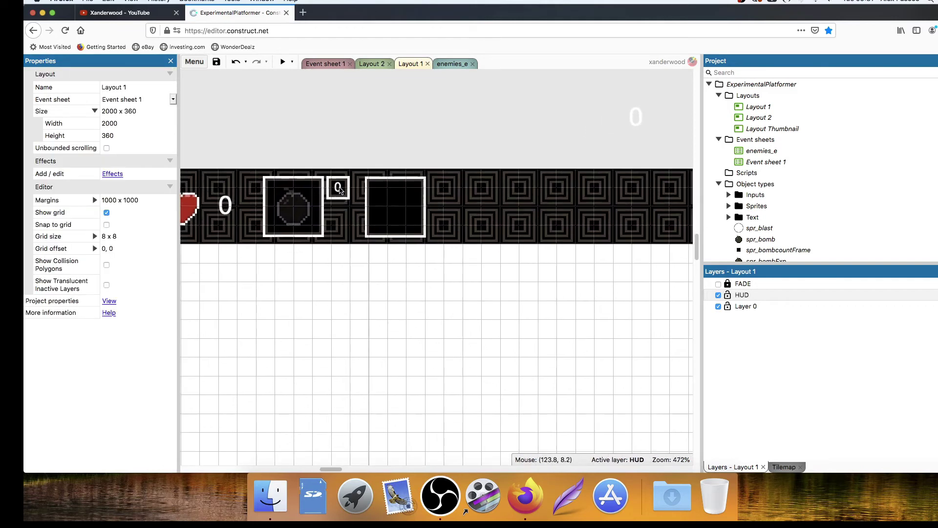
Move the bomb count text above the HUD bar and rename the square beneath it as spr_countFrame.
left_click(344, 200)
left_click_drag(343, 195, 342, 141)
left_click(341, 195)
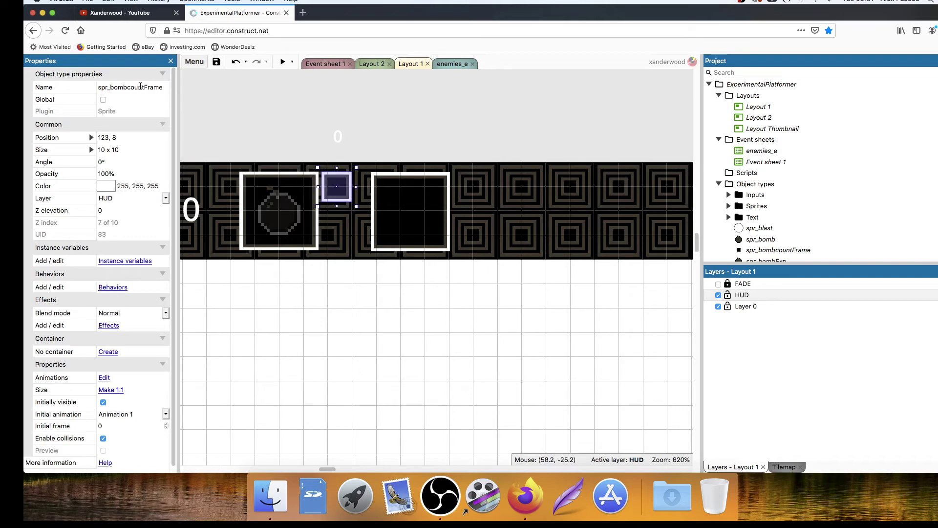
left_click(125, 86)
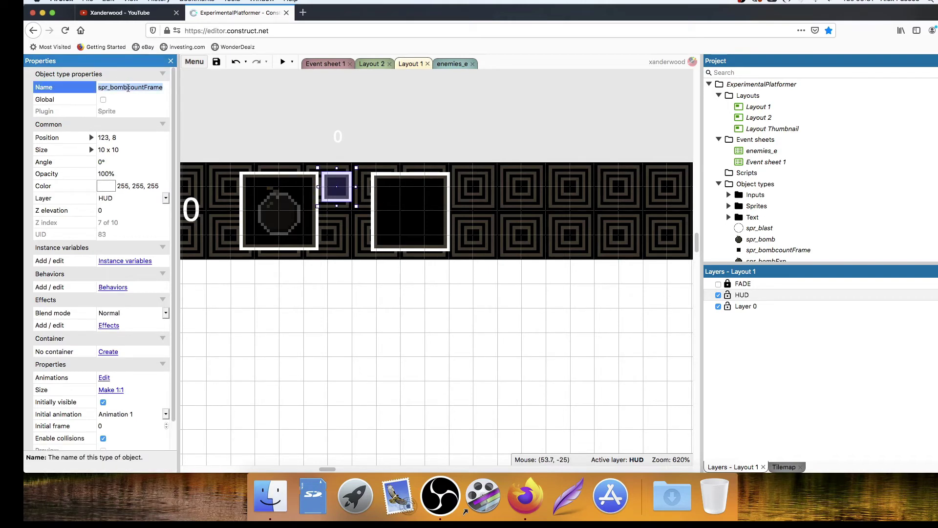
left_click(127, 87)
key("BackSpace")
key("BackSpace")
key("BackSpace")
key("BackSpace")
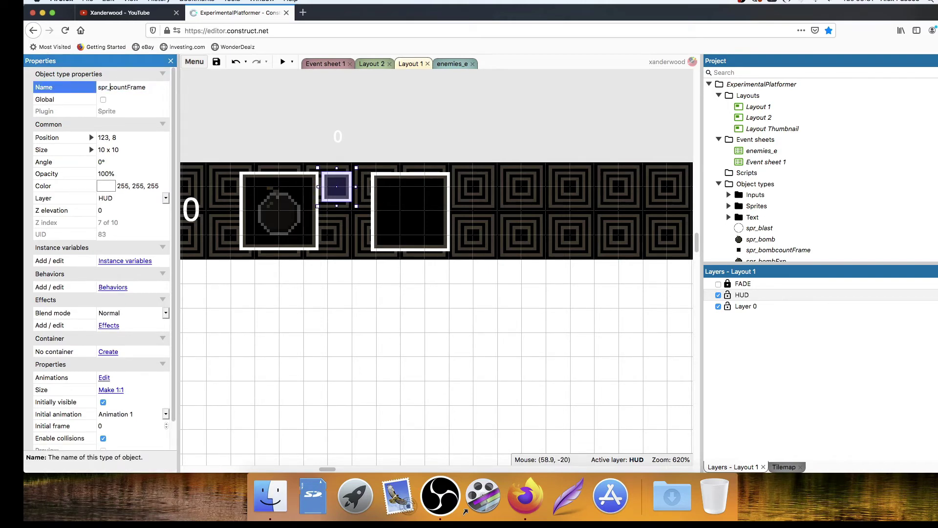
key("Return")
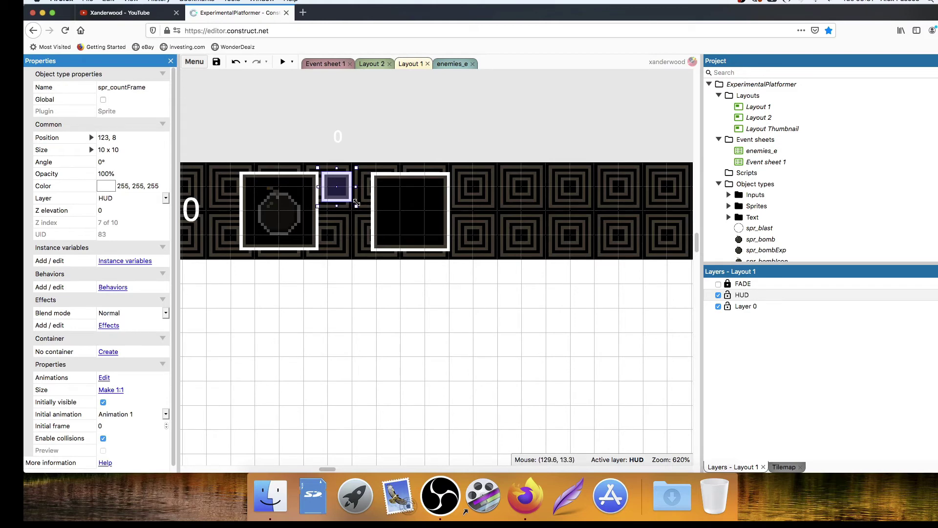
Duplicate spr_countFrame beside the second frame at about (168, 8) and move the bomb count text back onto the original square.
left_click_drag(347, 200, 477, 197, "ctrl")
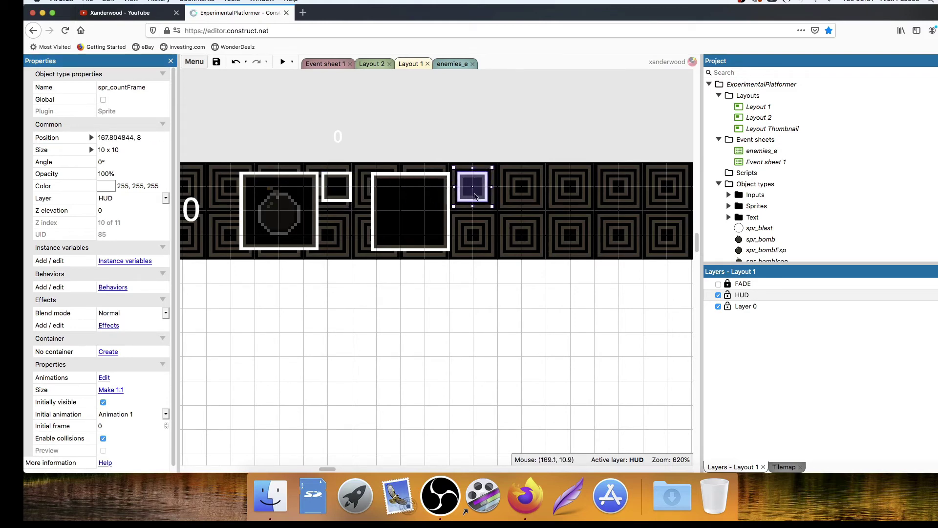
left_click_drag(335, 142, 339, 188)
Turn on snap to grid and align the second frame to (144, 16) and its count square to (168, 8).
left_click(383, 154)
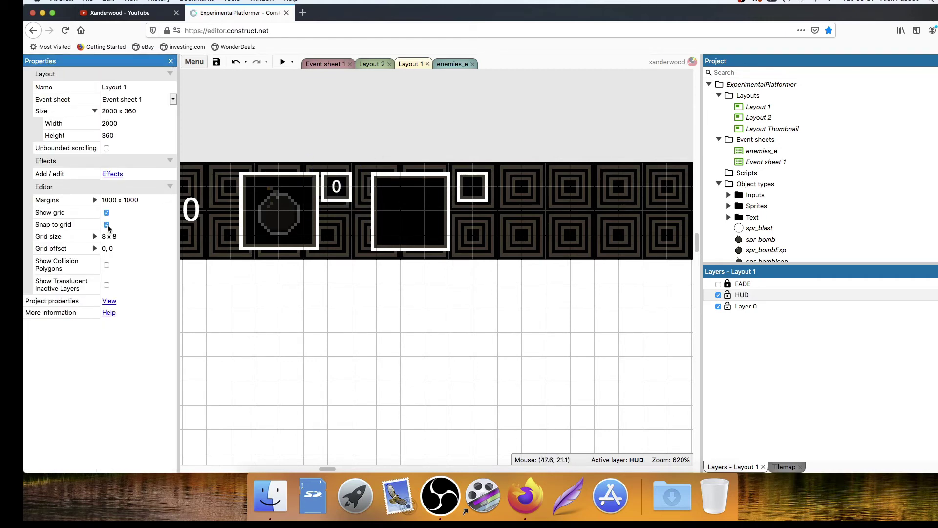
left_click_drag(431, 196, 412, 197)
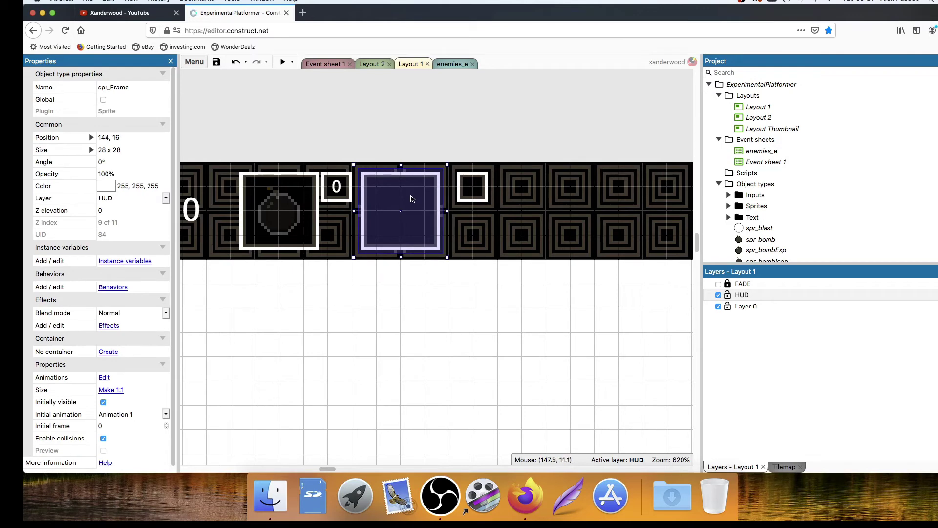
left_click(475, 186)
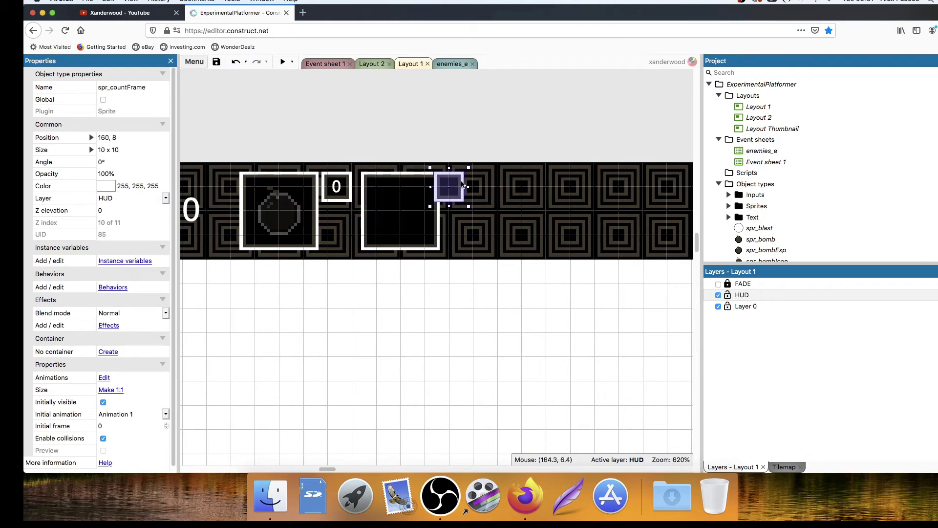
left_click(430, 134)
left_click(482, 193)
left_click(386, 157)
left_click(484, 196)
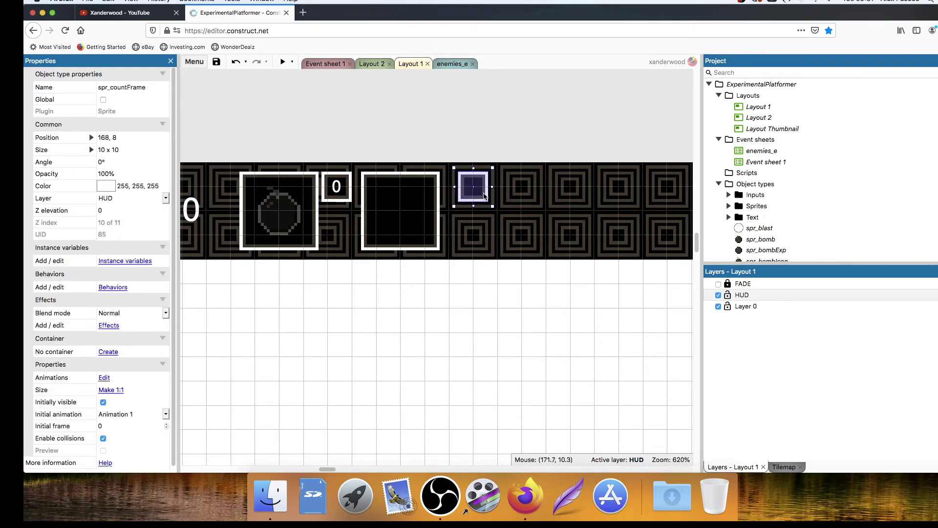
Turn off snap to grid and nudge the second count square closer to its frame, to (164, 8).
left_click(330, 148)
left_click(107, 225)
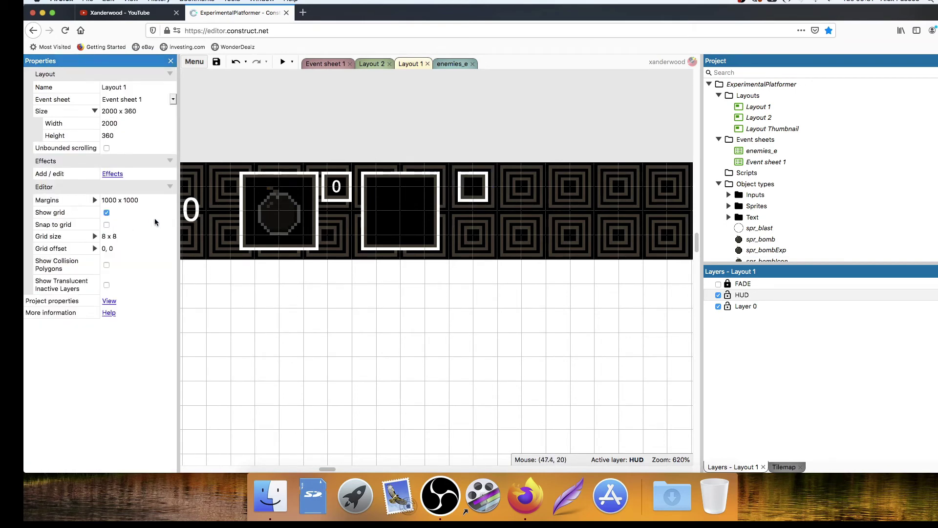
left_click(463, 197)
key("Left")
key("Left")
key("Left")
key("Left")
key("Left")
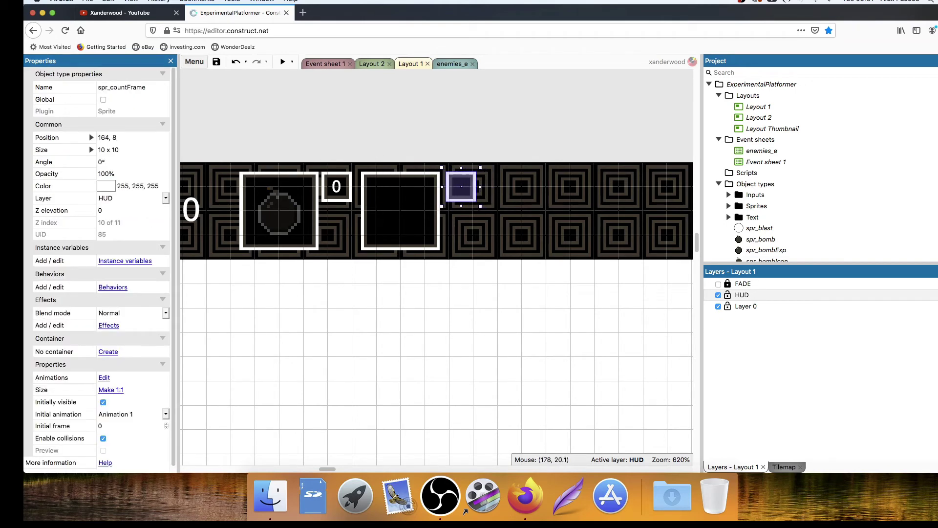
key("Right")
left_click(462, 145)
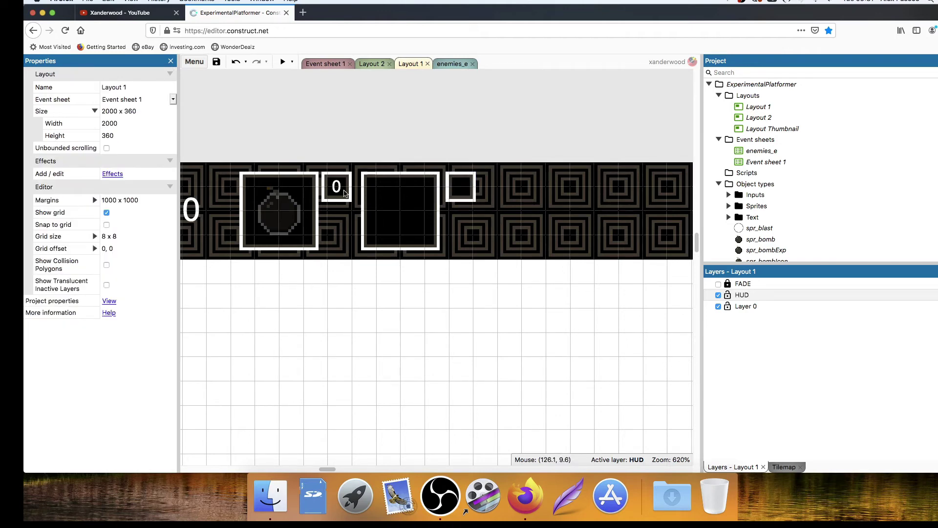
scroll(368, 194, "down", 1)
scroll(397, 204, "down", 3, "ctrl")
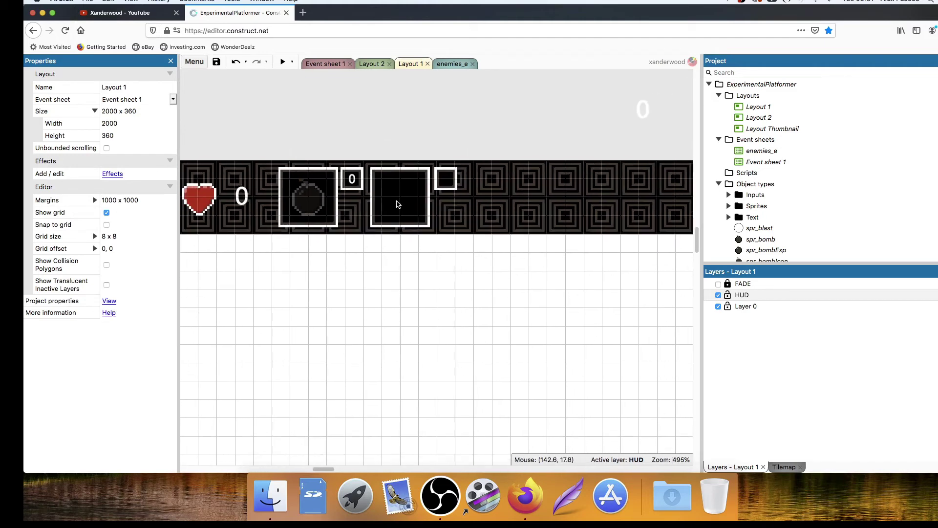
Move the score text above the second item slot and reduce its every-tick Set text expression to score.
left_click(615, 123)
left_click_drag(615, 125, 466, 133)
left_click(324, 64)
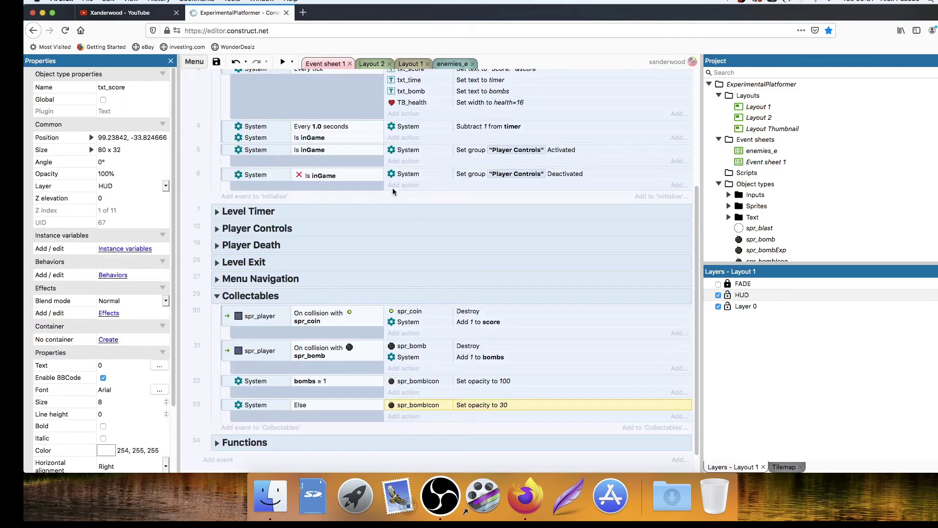
scroll(414, 189, "up", 5)
double_click(507, 234)
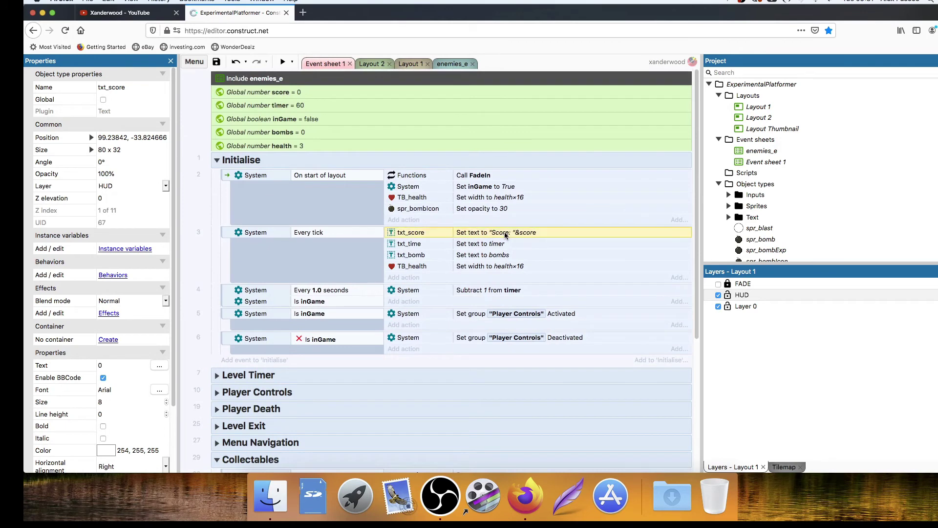
left_click_drag(470, 260, 429, 263)
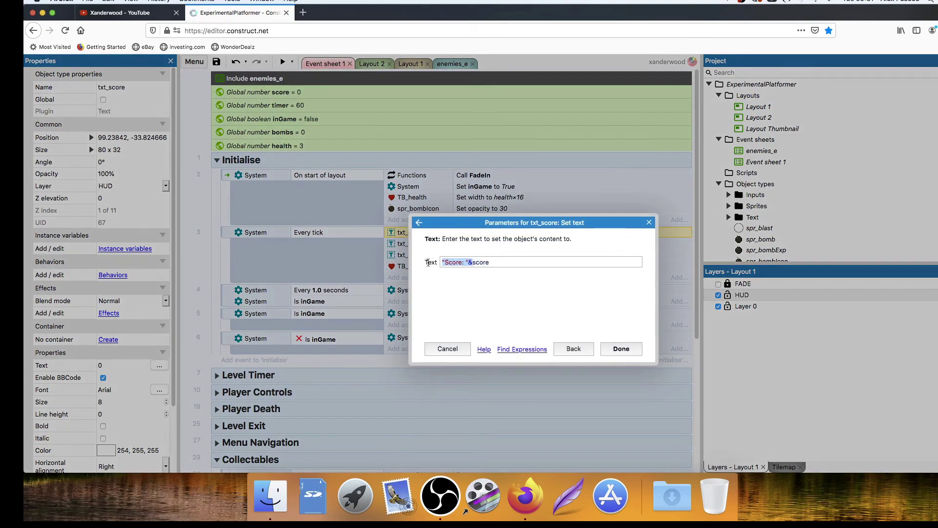
key("Escape")
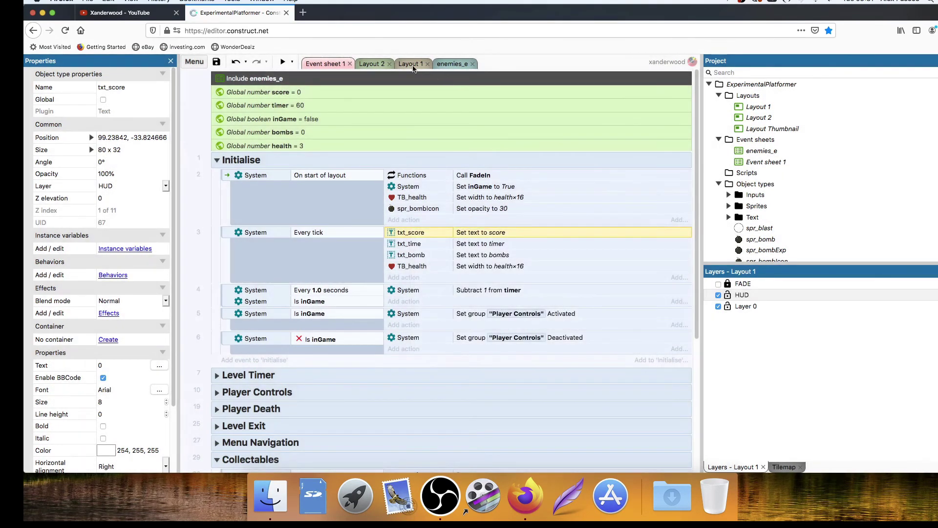
Match the score text to the bomb count text with font size 4 and centred horizontal alignment.
left_click(413, 65)
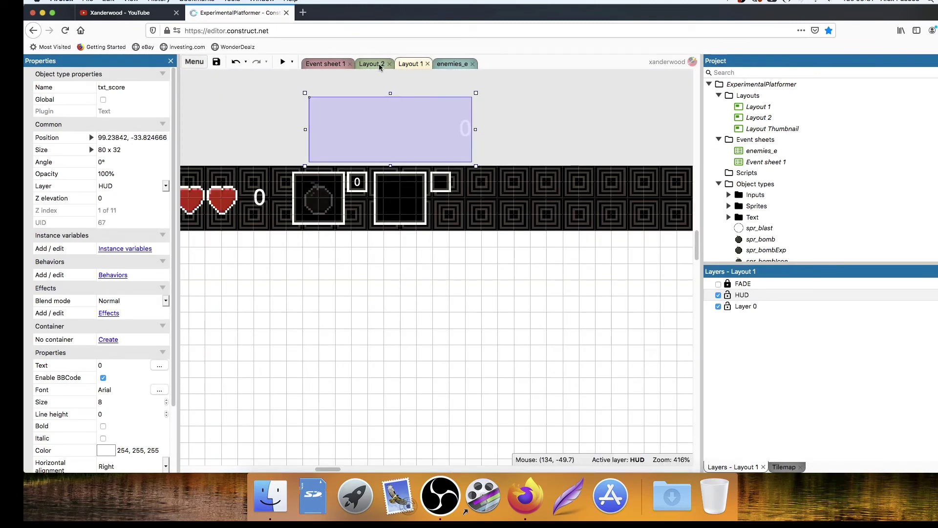
left_click(111, 402)
key("Tab")
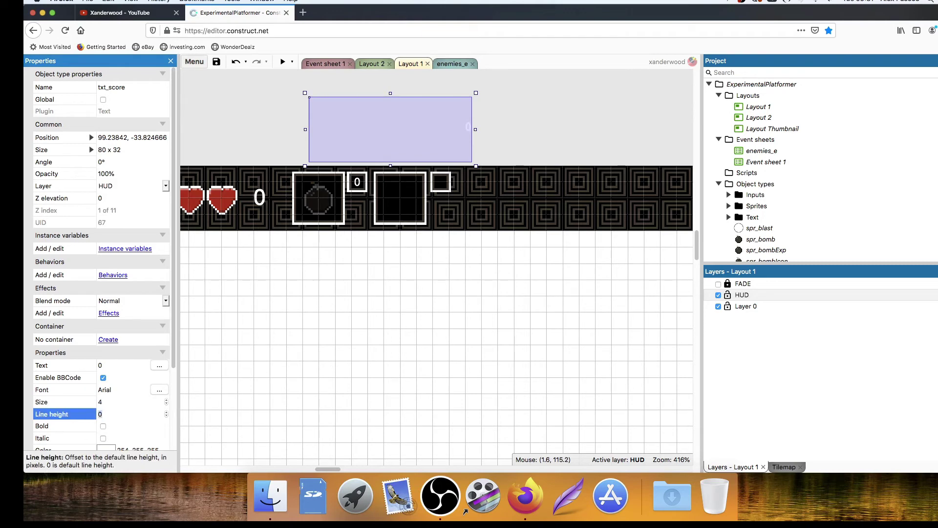
left_click(359, 180)
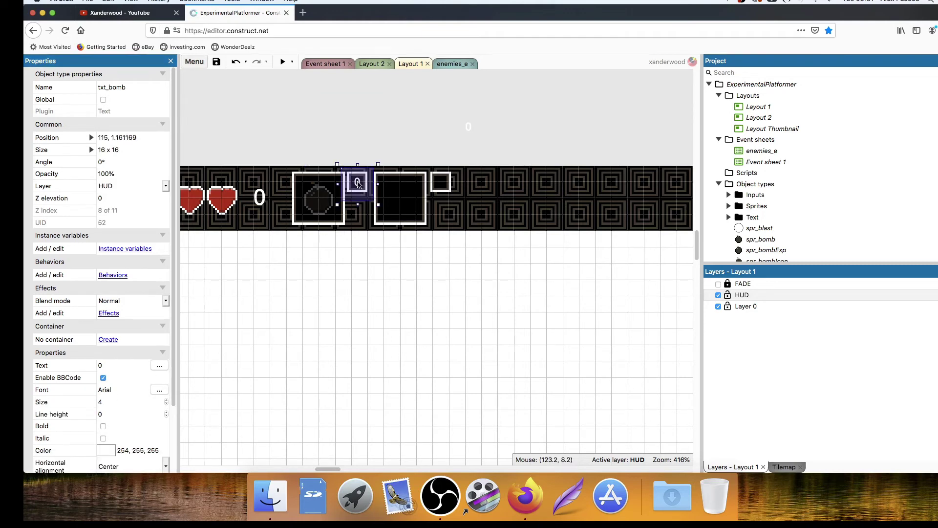
left_click(464, 128)
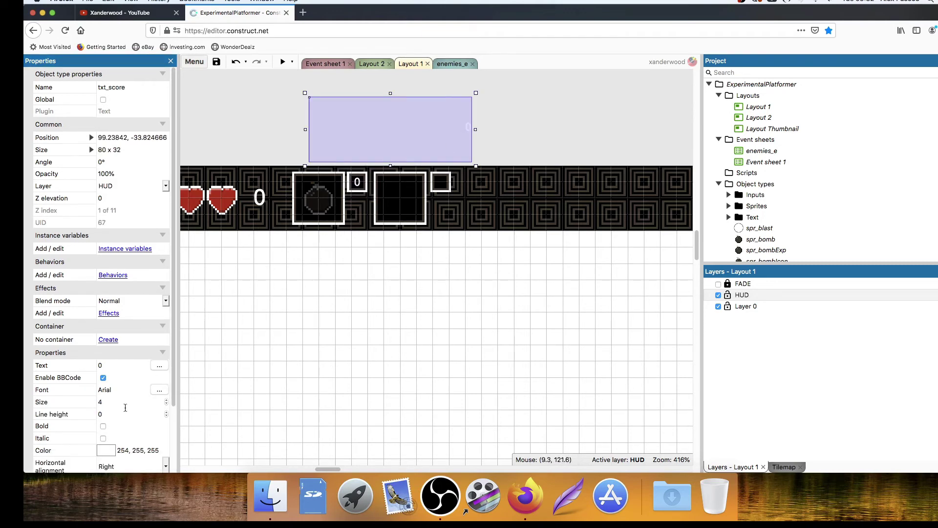
scroll(112, 371, "down", 3)
left_click(115, 395)
left_click(117, 379)
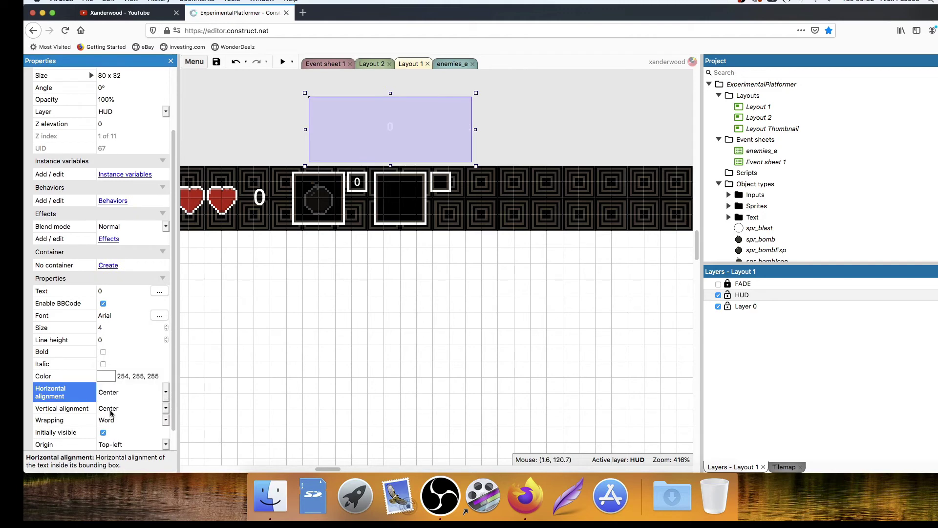
left_click(67, 408)
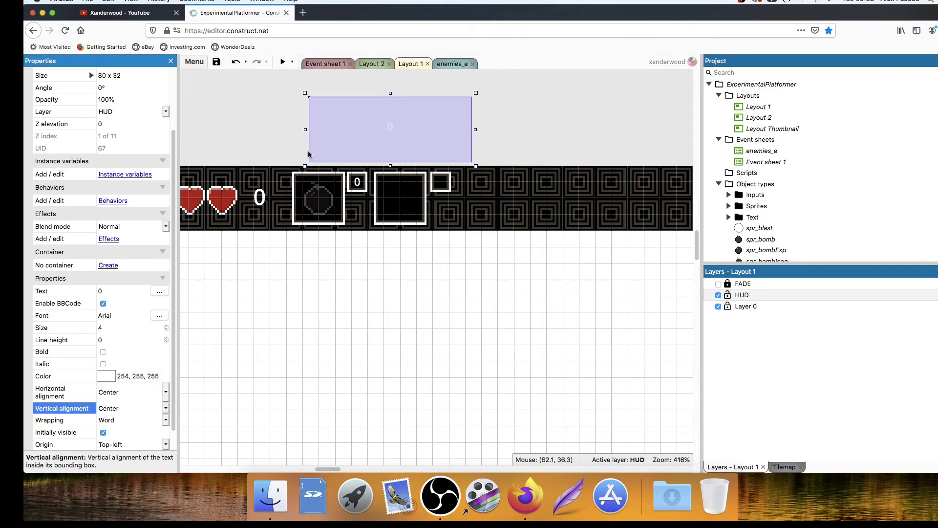
Shrink the score text to about 12 x 11, bring it to the top of its layer and place it on the second count square.
left_click_drag(304, 92, 441, 142)
right_click(440, 140)
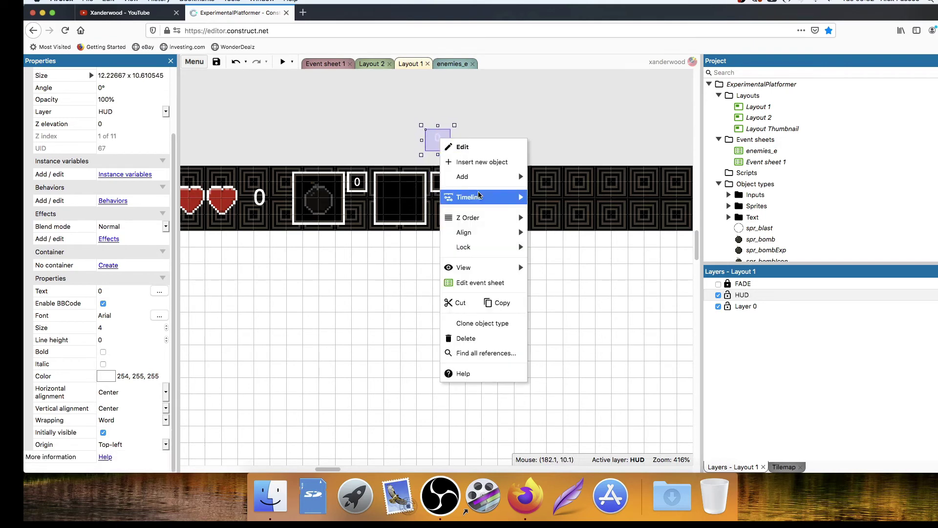
mouse_move(486, 218)
left_click(561, 220)
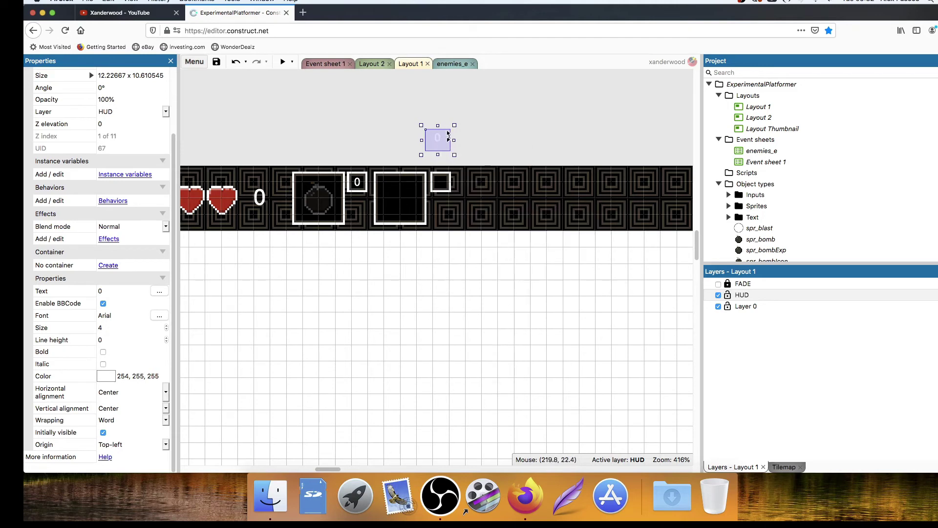
left_click_drag(440, 139, 443, 184)
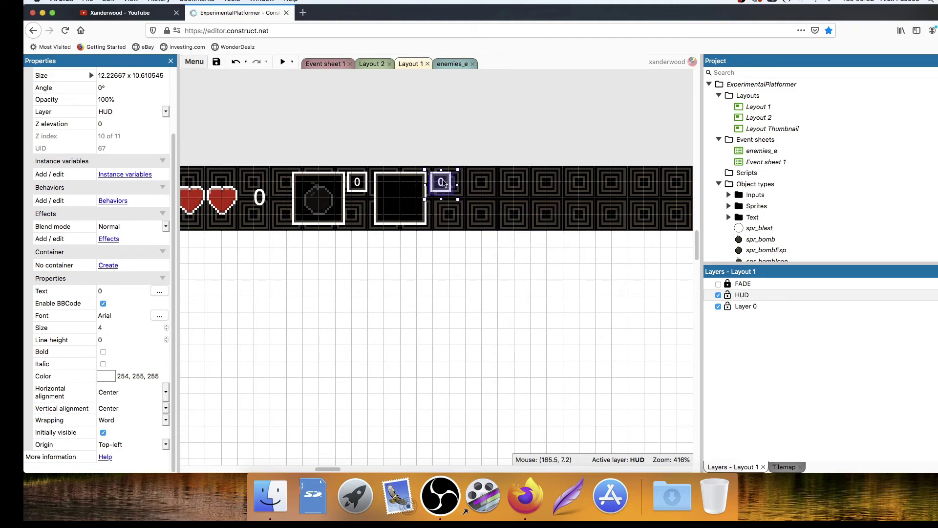
left_click(462, 142)
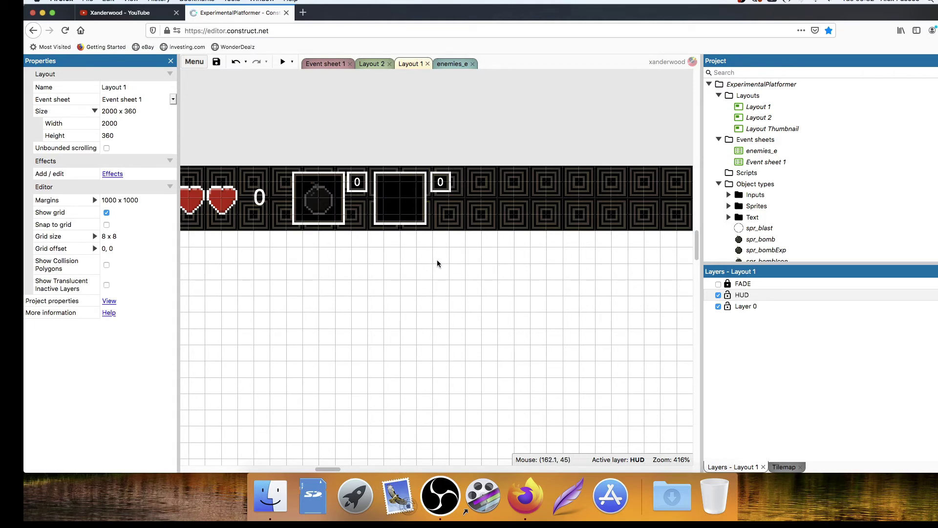
Clone the coin sprite as a new object type on the HUD layer below the bar and name it spr_coinIcon.
scroll(439, 260, "down", 5, "ctrl")
scroll(439, 260, "down", 3)
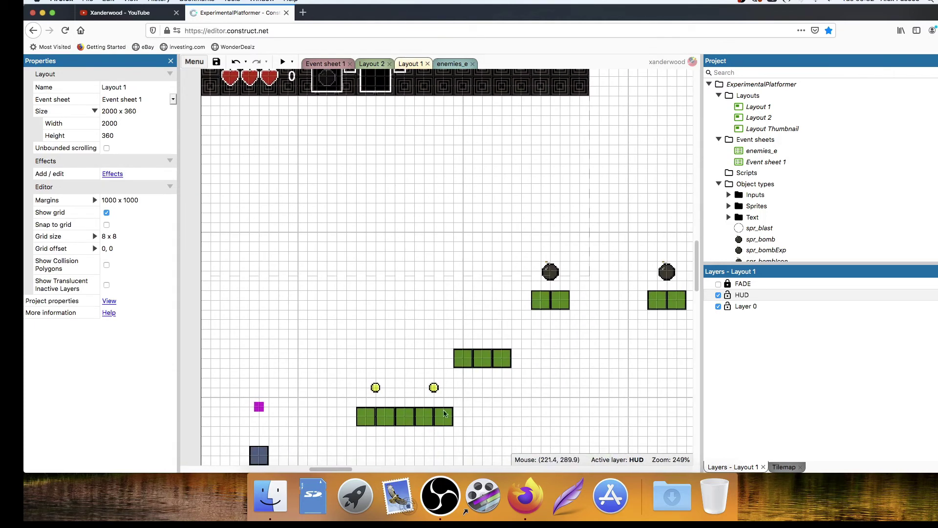
left_click(377, 389)
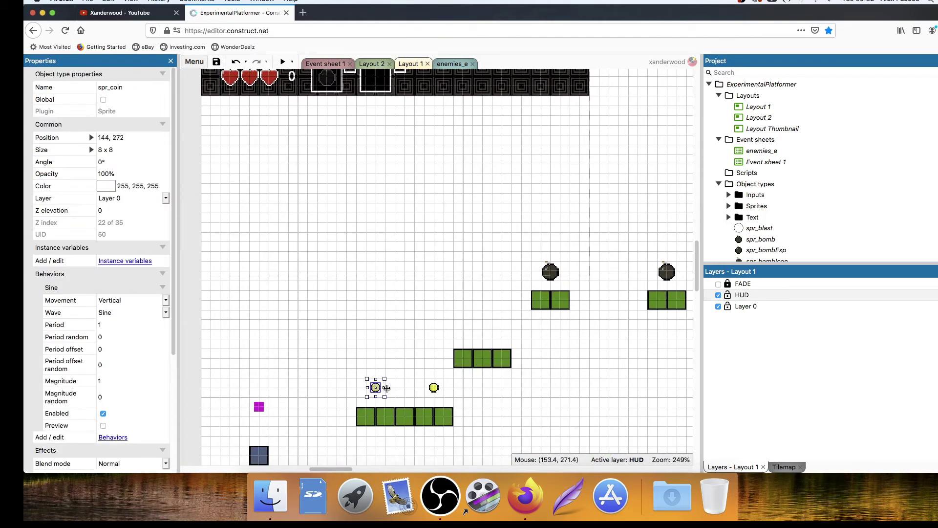
right_click(375, 387)
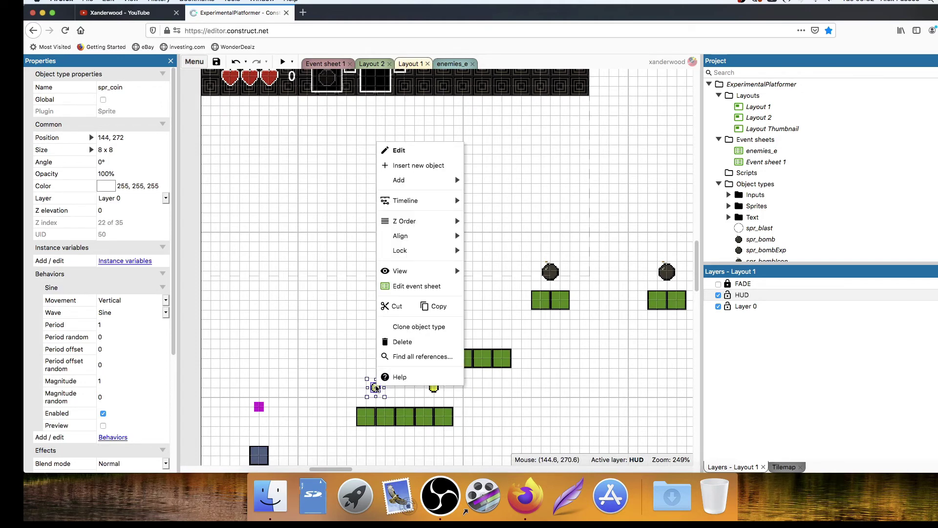
left_click(373, 386)
left_click(443, 147)
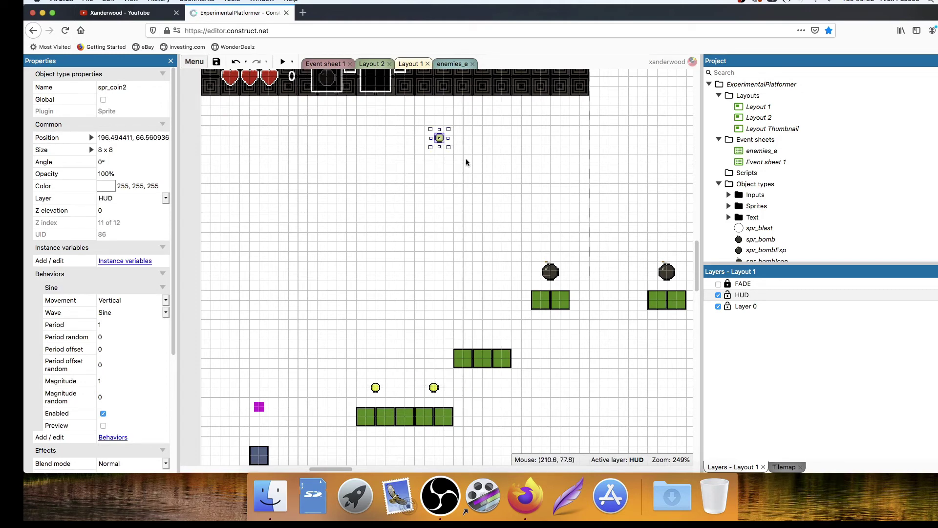
scroll(493, 207, "up", 4)
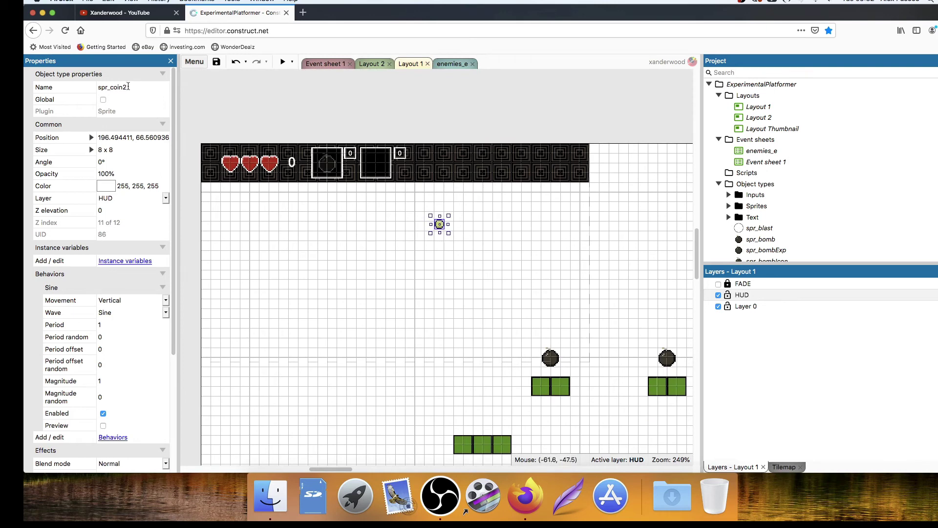
left_click(128, 86)
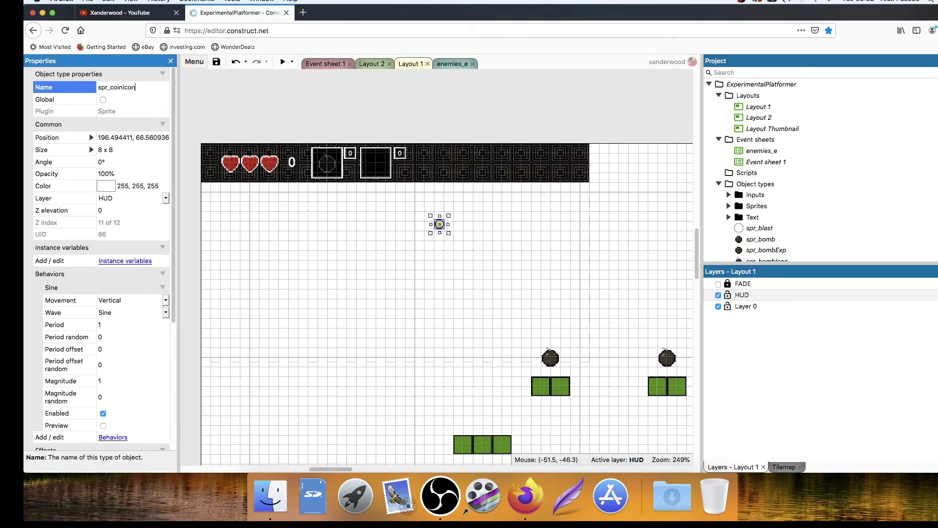
key("Return")
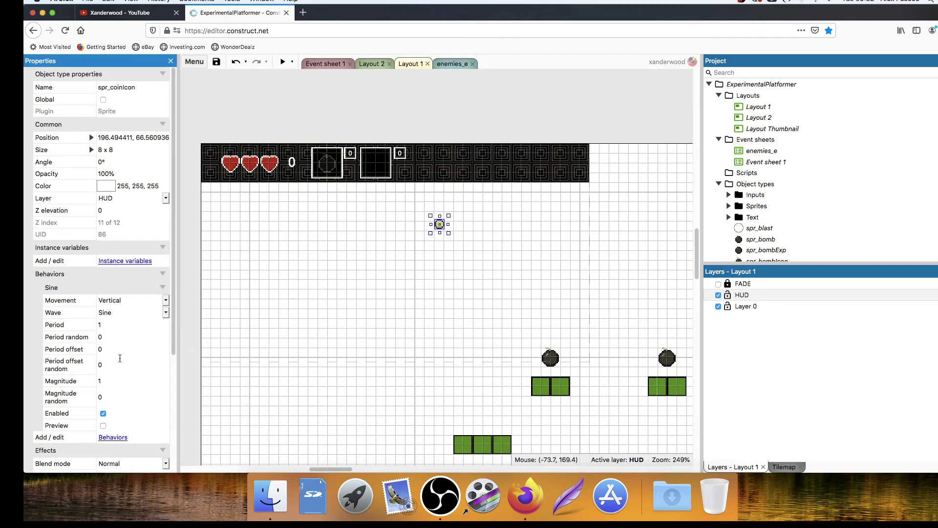
Remove the Sine behavior from spr_coinIcon.
left_click(113, 437)
left_click(655, 216)
key("Delete")
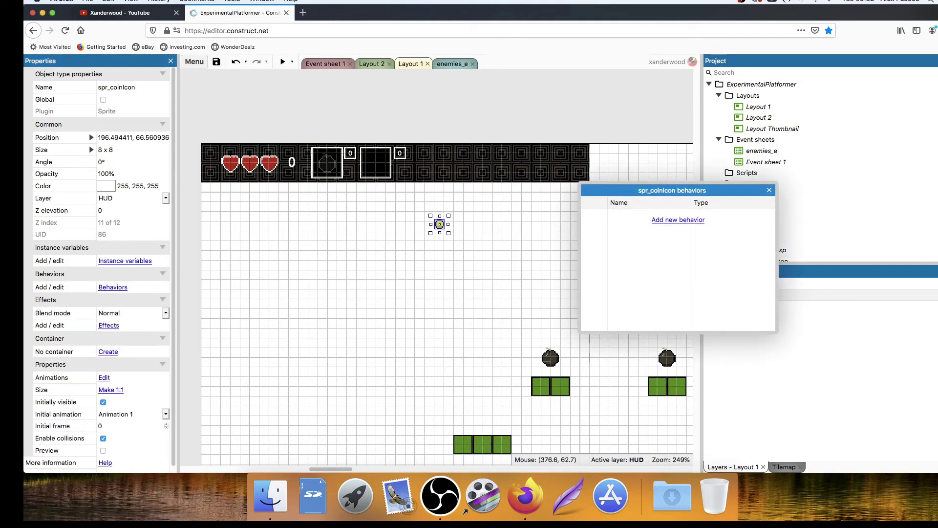
left_click(770, 190)
Delete every animation frame of spr_coinIcon except frame 0, the full coin face.
double_click(440, 224)
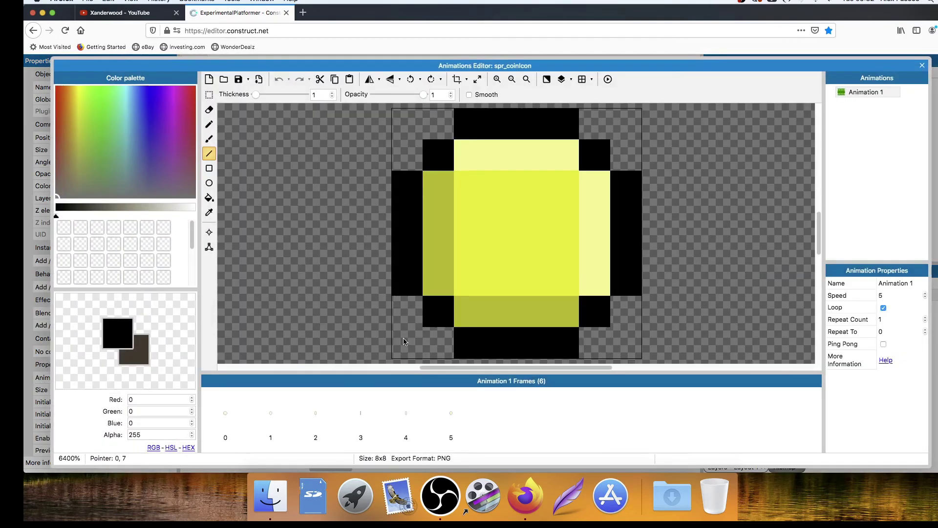
left_click(268, 418)
key("Delete")
key("Delete")
key("Delete")
key("Delete")
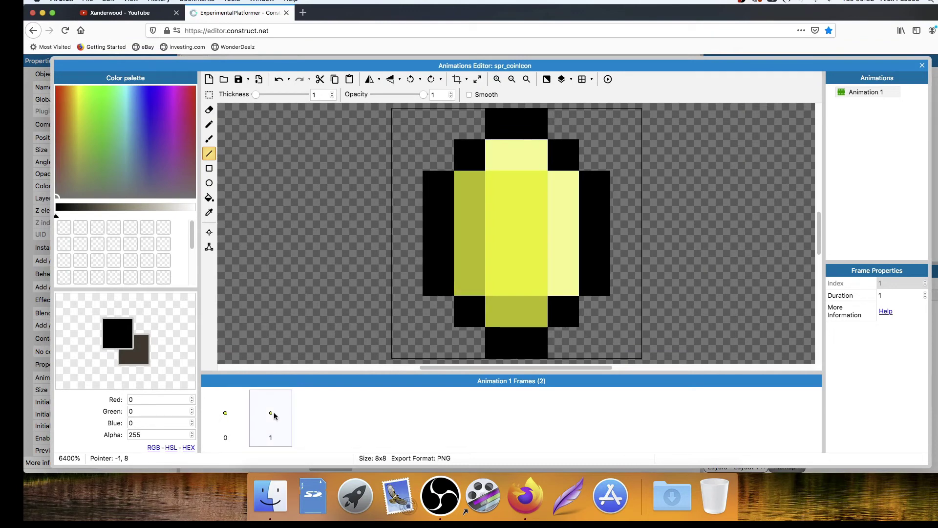
key("Delete")
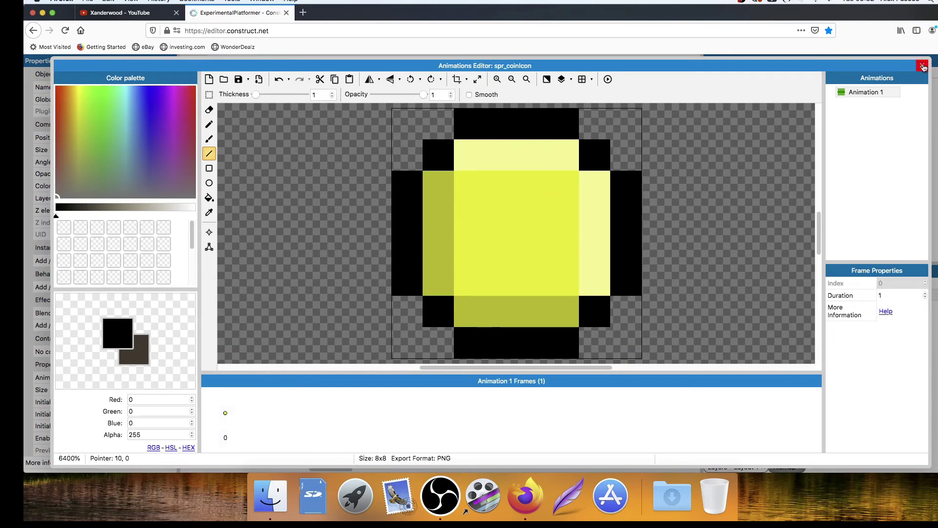
left_click(875, 92)
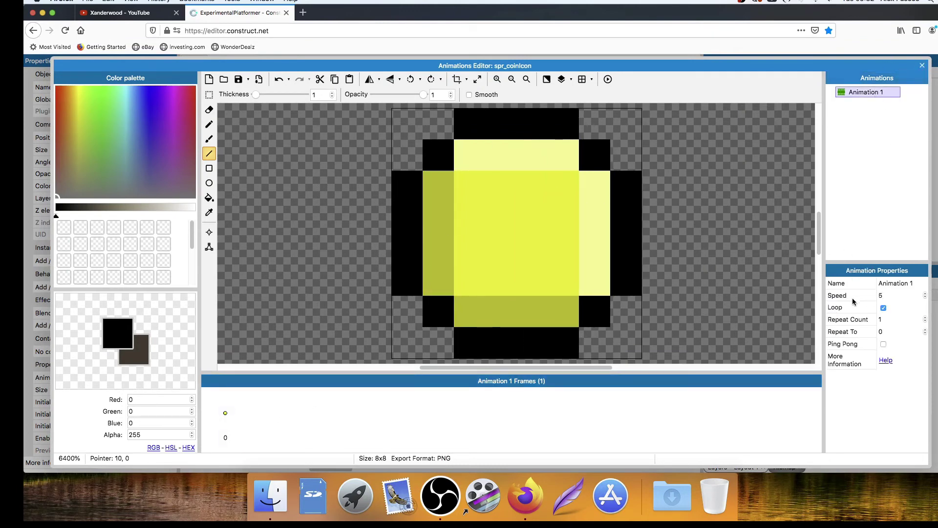
left_click(924, 66)
Turn on snap to grid, centre the coin icon in the second slot at (144, 16), and preview the layout.
left_click_drag(441, 224, 396, 223)
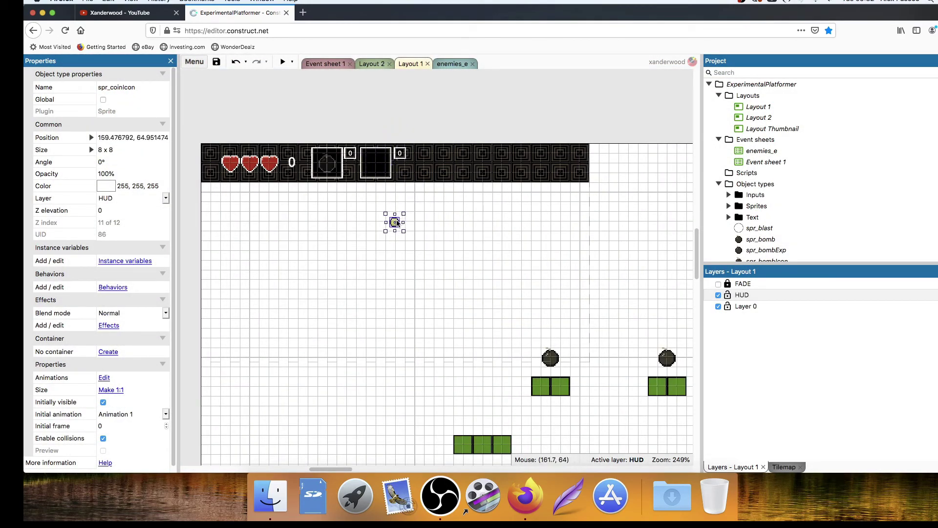
left_click(263, 129)
left_click(107, 224)
left_click_drag(397, 223, 378, 165)
left_click(409, 121)
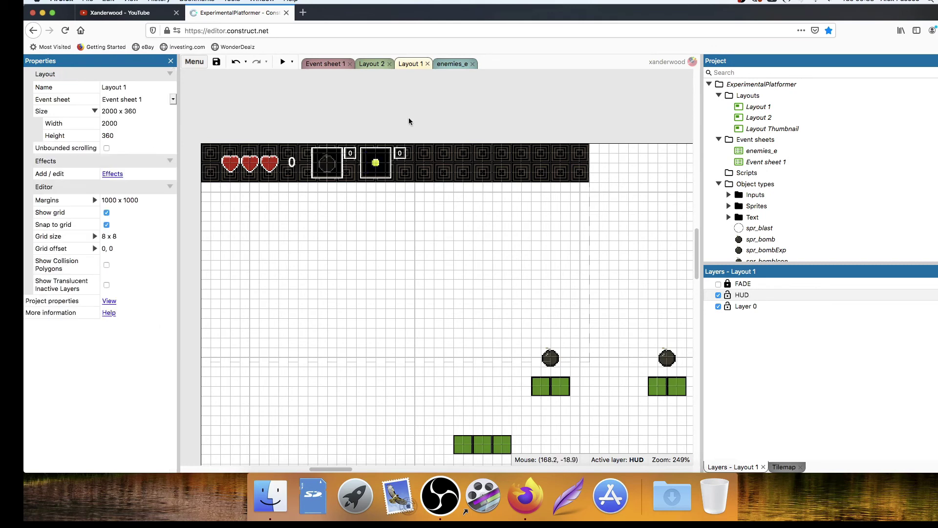
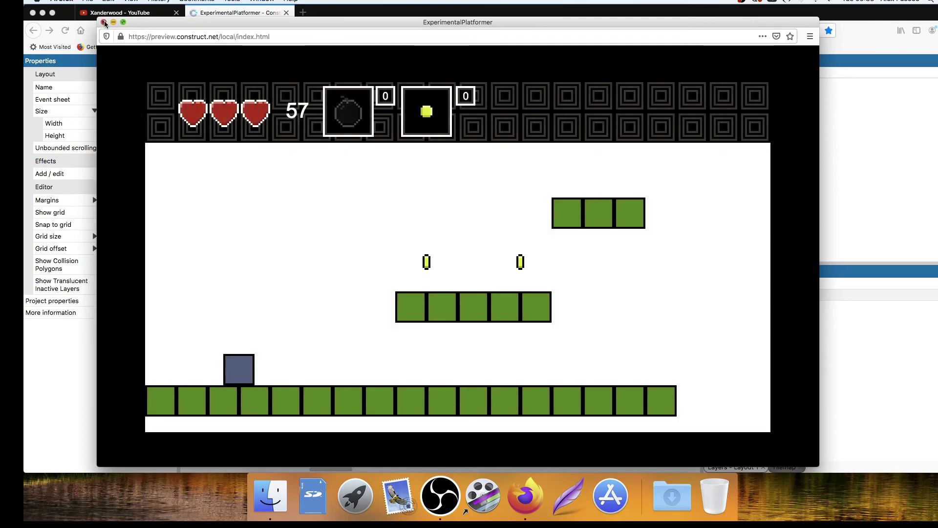
left_click(104, 23)
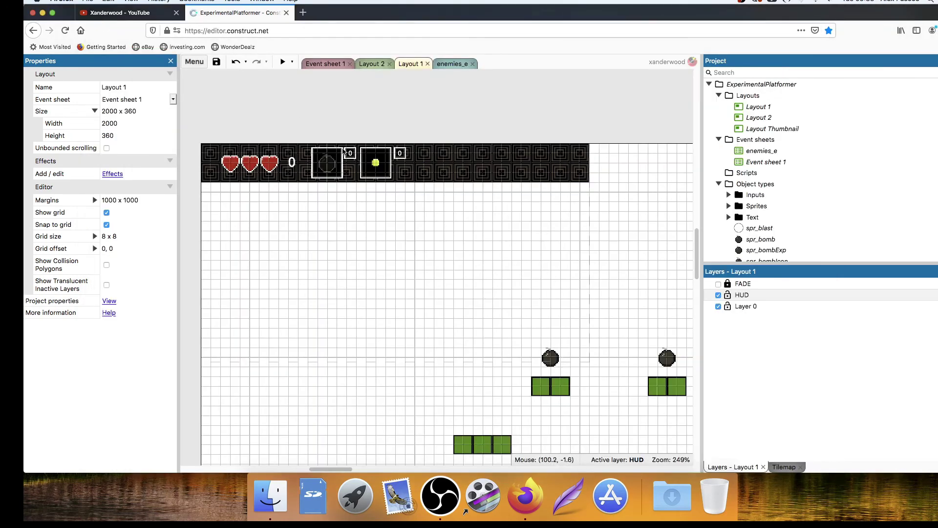
Resize the image canvas of spr_coinIcon to 12 x 12 pixels with the image aligned to the center.
double_click(380, 165)
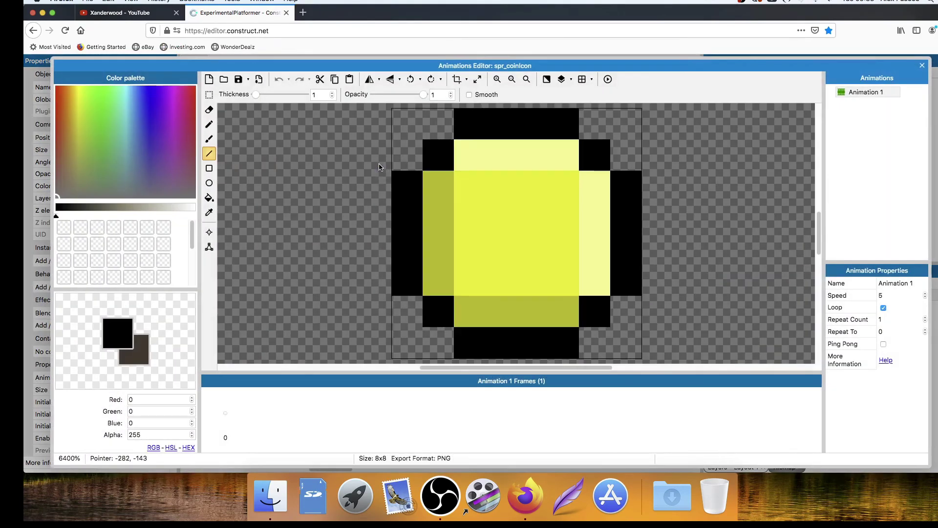
scroll(481, 197, "down", 5)
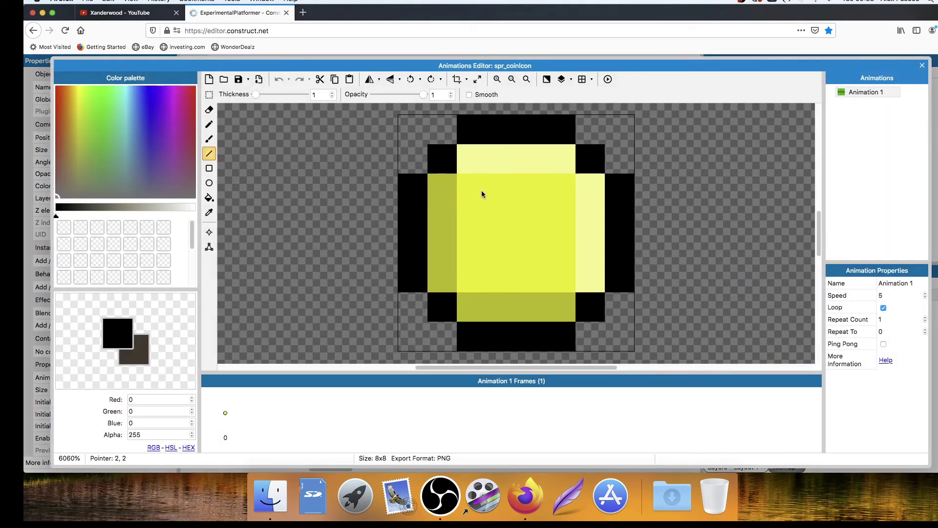
scroll(482, 190, "down", 3)
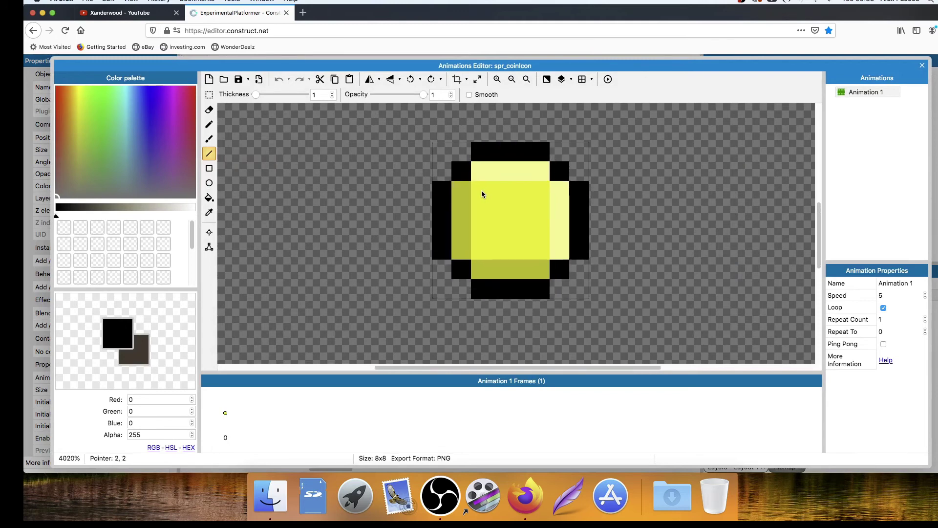
left_click(475, 79)
left_click(510, 212)
type("12")
key("Tab")
type("12")
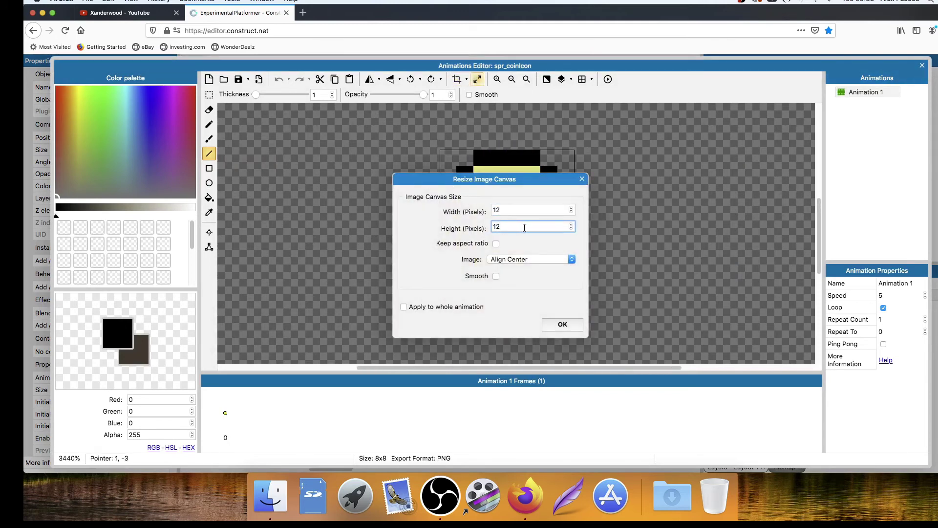
key("Return")
left_click(922, 66)
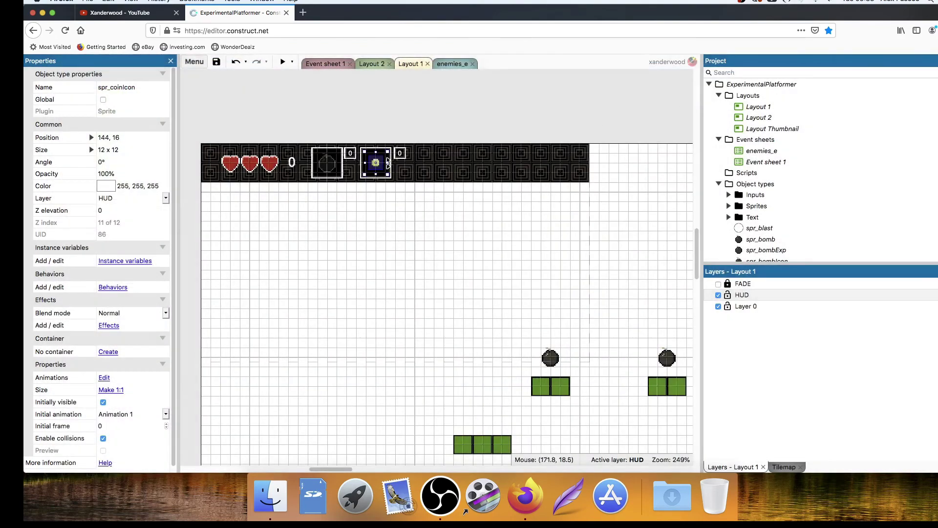
Resize the image canvas of spr_coinIcon to 16 x 16 pixels with the image aligned to the center.
left_click(330, 165)
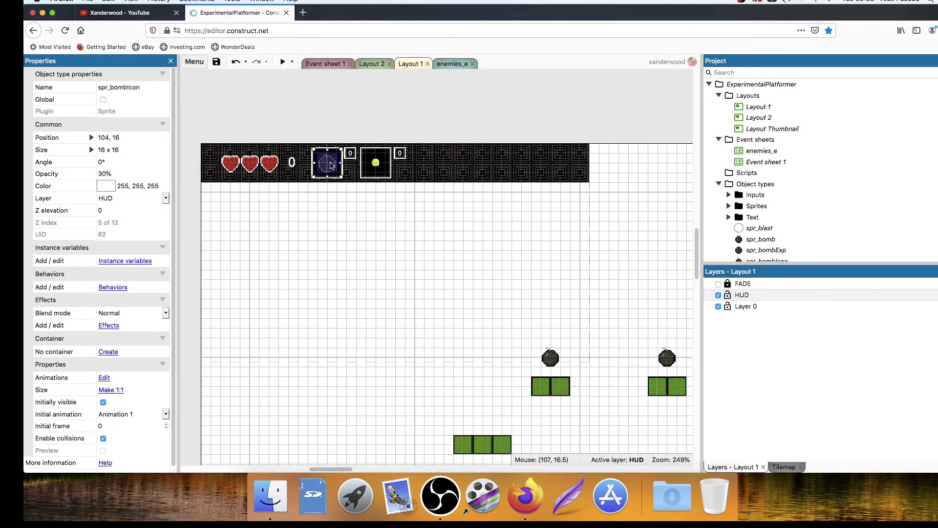
double_click(368, 166)
left_click(477, 79)
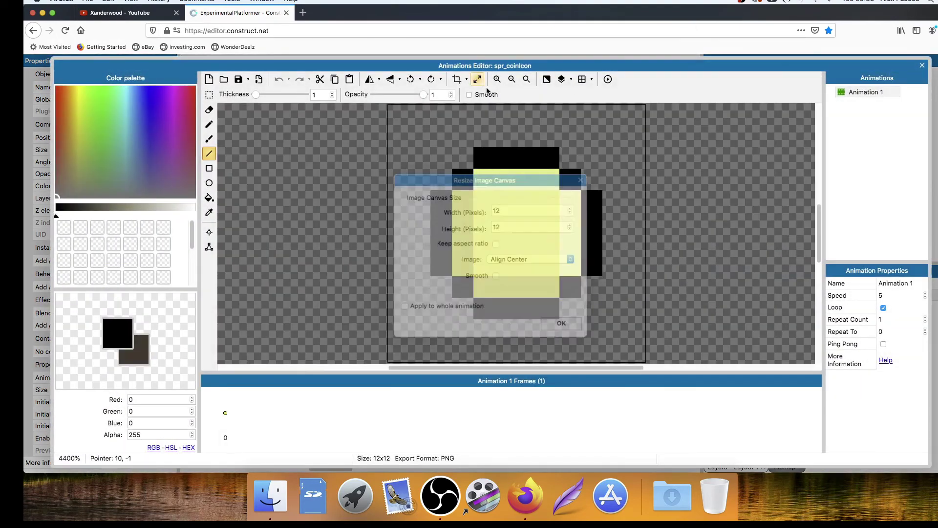
double_click(510, 210)
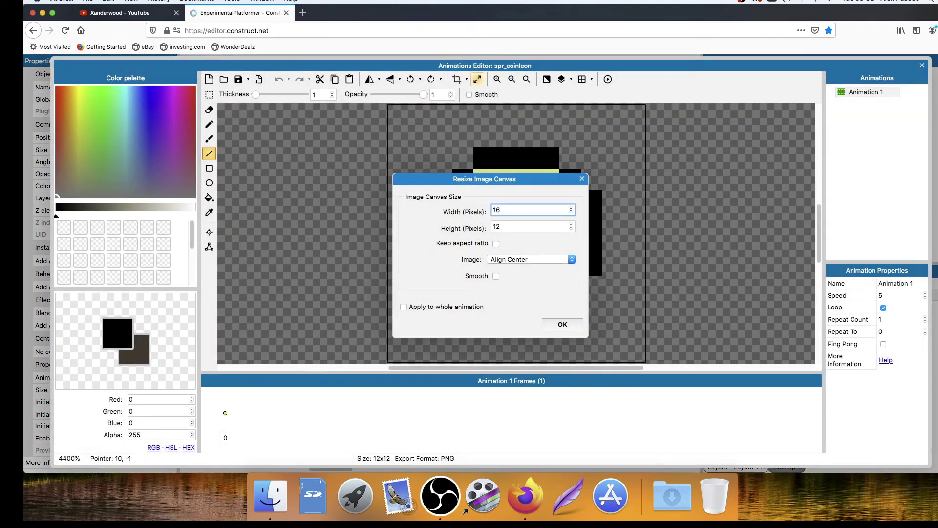
type("1616")
double_click(511, 209)
type("1")
double_click(508, 226)
type("16")
key("Return")
scroll(555, 239, "down", 5)
scroll(555, 235, "right", 5)
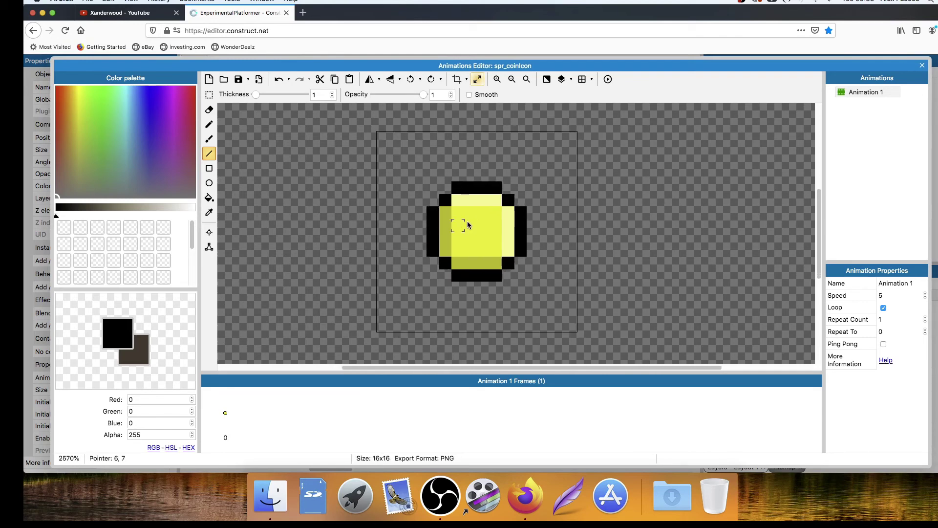
scroll(465, 216, "up", 2)
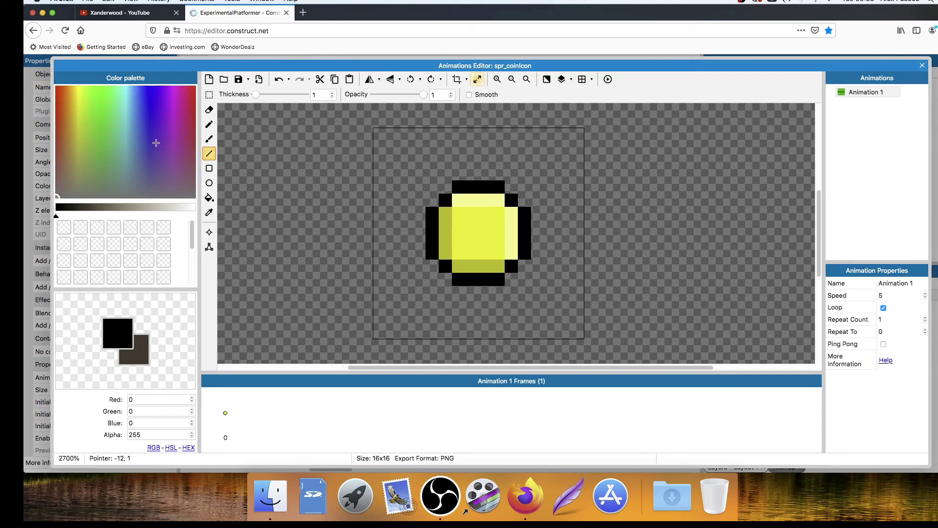
Sample the coin's main yellow (233, 232, 69) as the secondary colour and its dark yellow (183, 182, 54) as the primary colour.
left_click(209, 95)
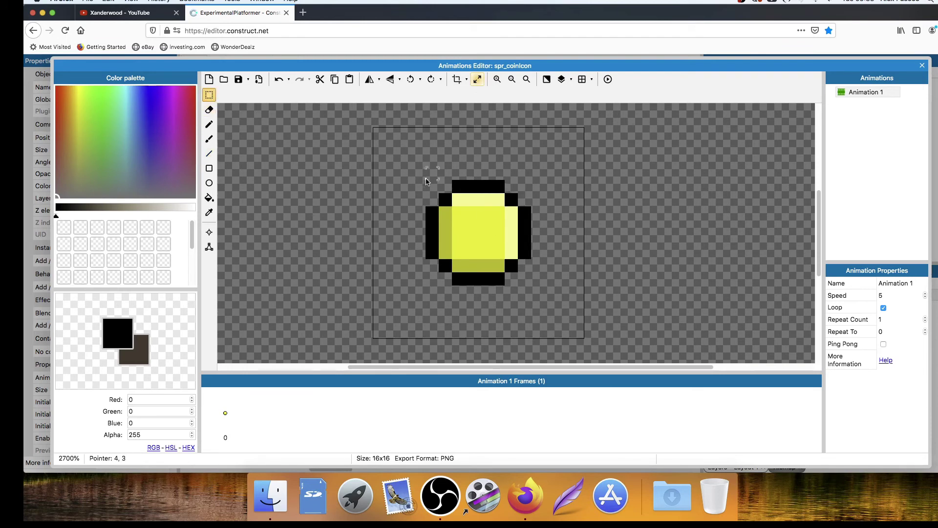
left_click_drag(419, 178, 403, 208)
left_click(210, 212)
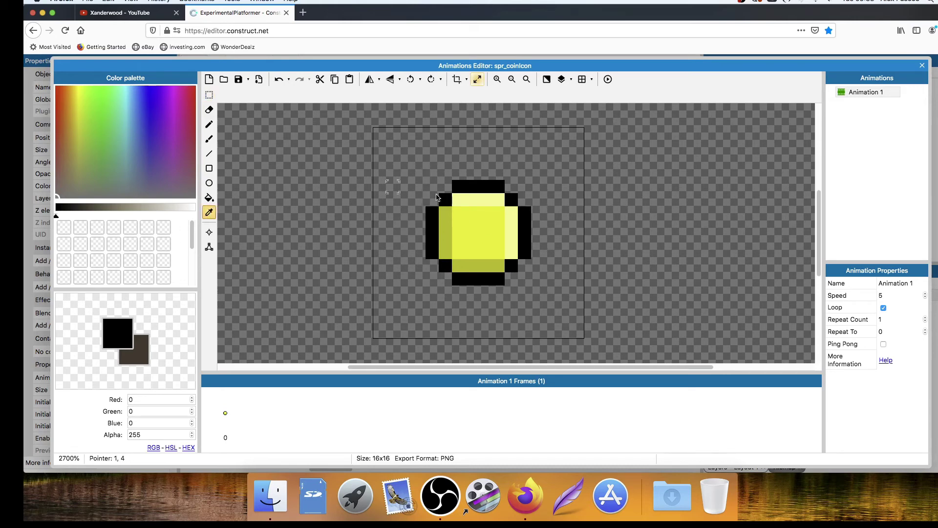
left_click(481, 232)
key("x")
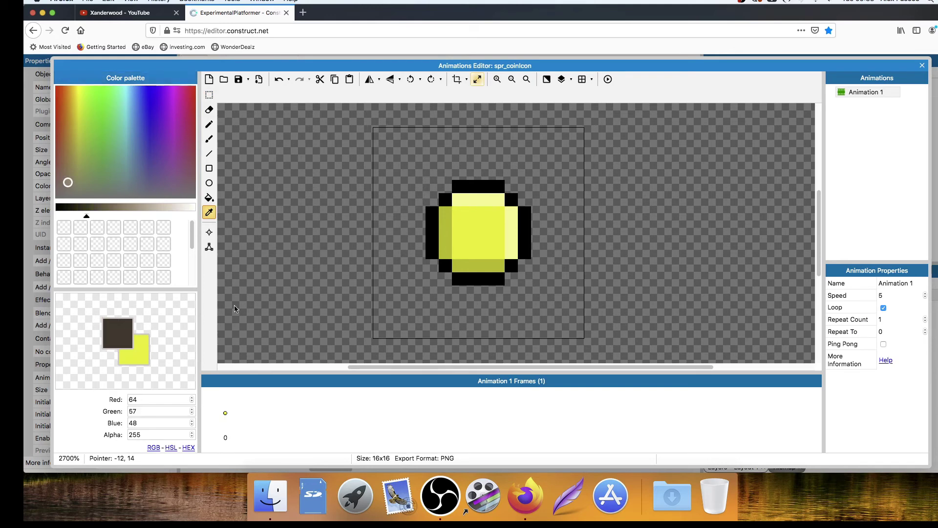
left_click(446, 233)
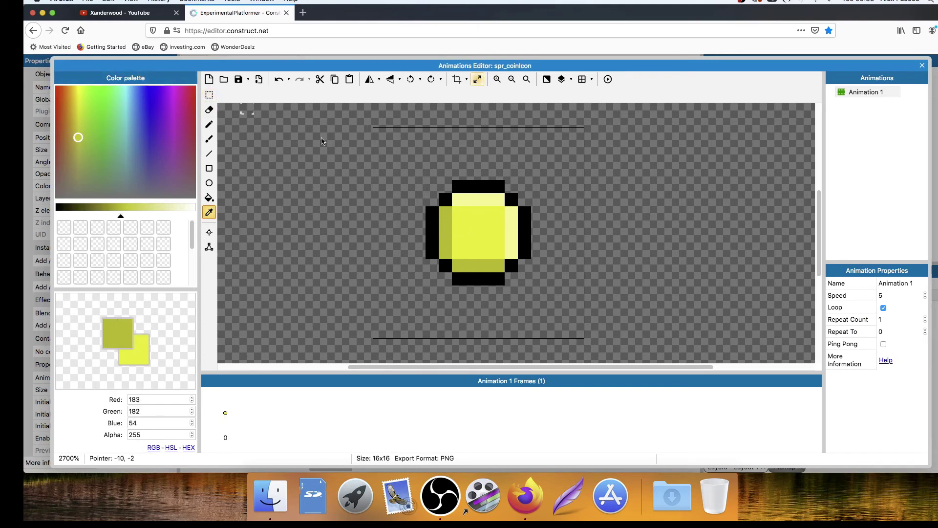
Select the whole small coin drawing in spr_coinIcon and delete it, leaving an empty canvas.
left_click(209, 95)
mouse_move(414, 169)
left_mouse_down()
mouse_move(526, 313)
mouse_move(537, 307)
left_mouse_up()
key("Delete")
left_click(418, 197)
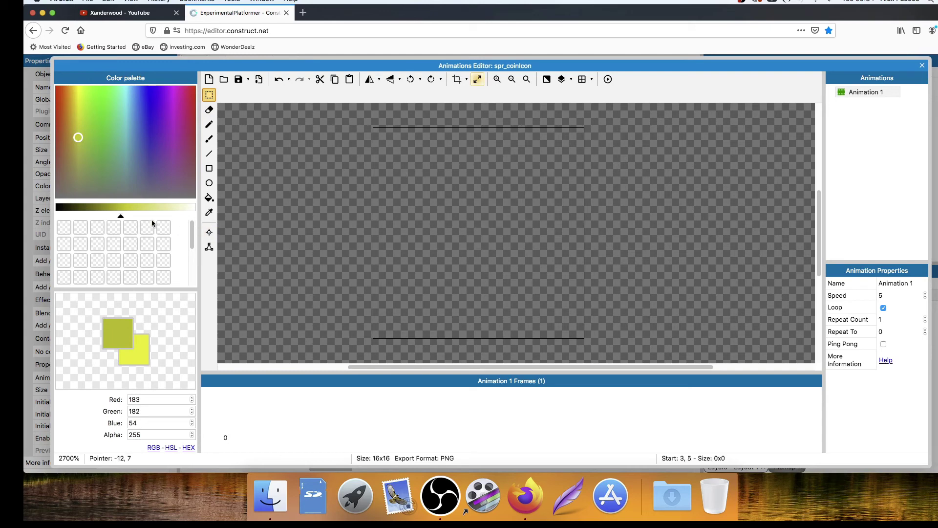
Pencil a 1-pixel white round outline's top edge, both stepped upper corners and most of its left side against the canvas edges.
left_click_drag(121, 215, 194, 216)
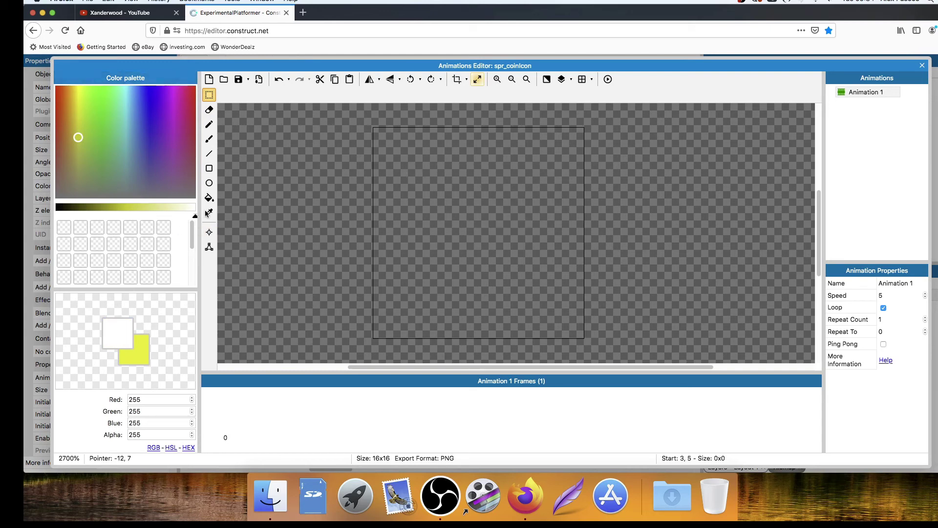
left_click(207, 126)
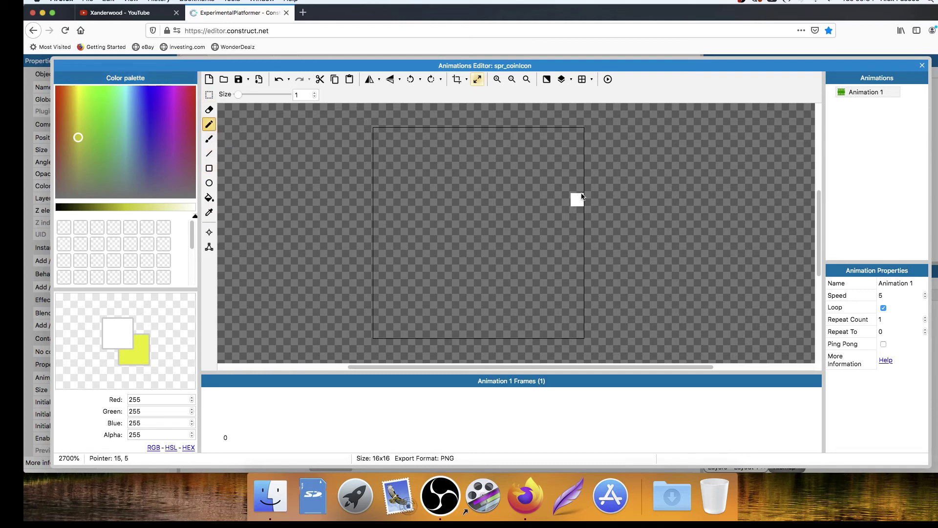
left_click_drag(431, 138, 528, 139)
left_click(419, 148)
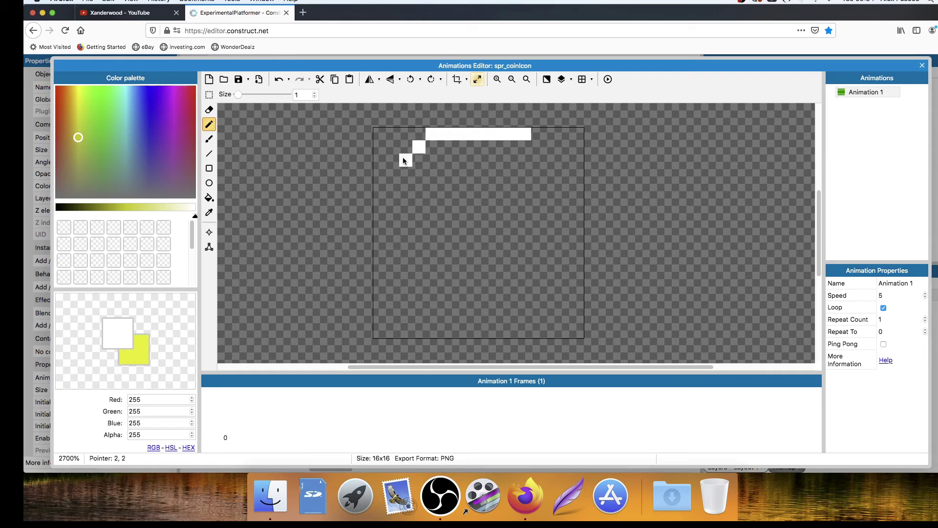
left_click(404, 160)
left_click(389, 177)
left_click(538, 146)
left_click(551, 160)
left_click(564, 173)
left_click(550, 186)
left_click_drag(379, 183, 379, 253)
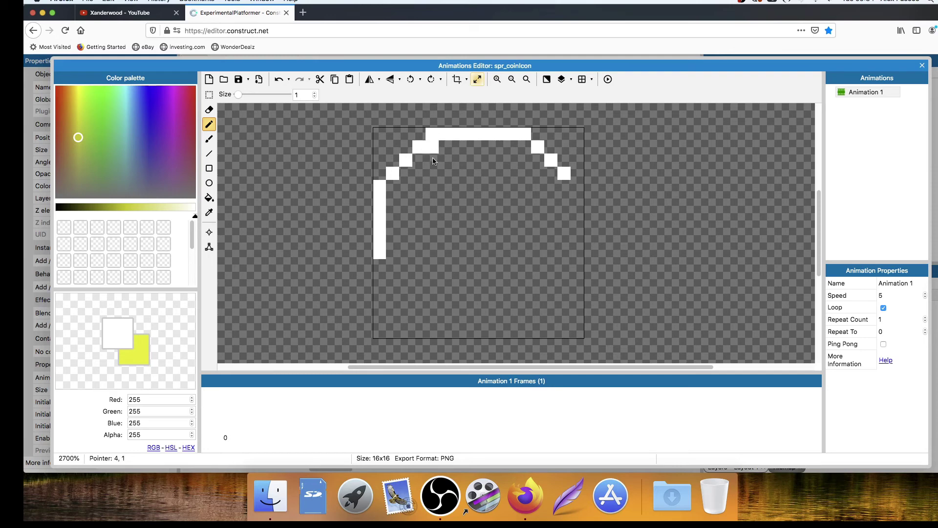
Complete the white round outline with its bottom edge, stepped lower corners and both vertical sides.
left_click_drag(430, 330, 496, 328)
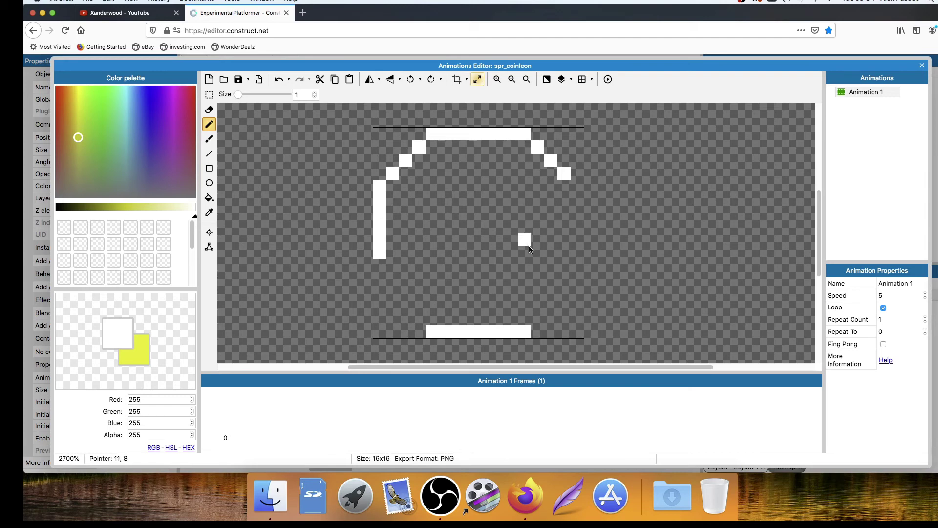
left_click(538, 319)
left_click(550, 305)
left_click(564, 292)
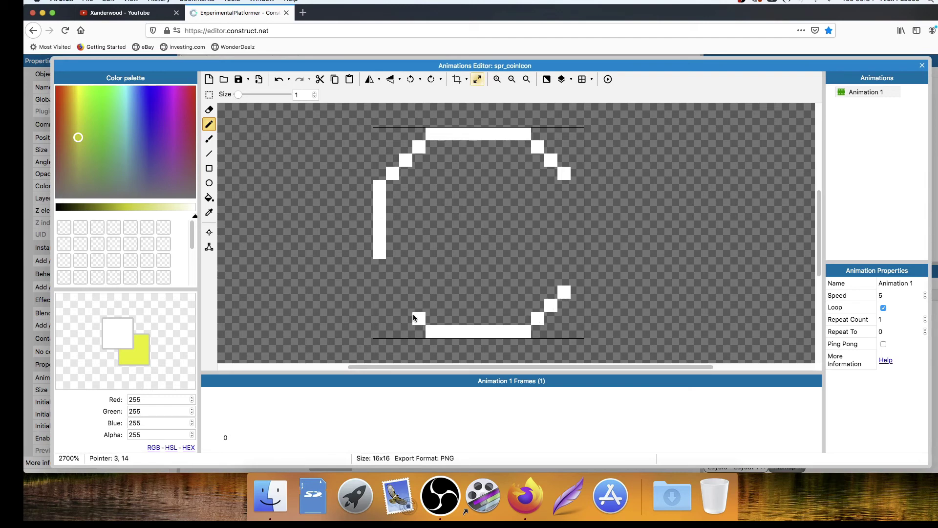
left_click(391, 288)
left_click_drag(379, 267, 379, 276)
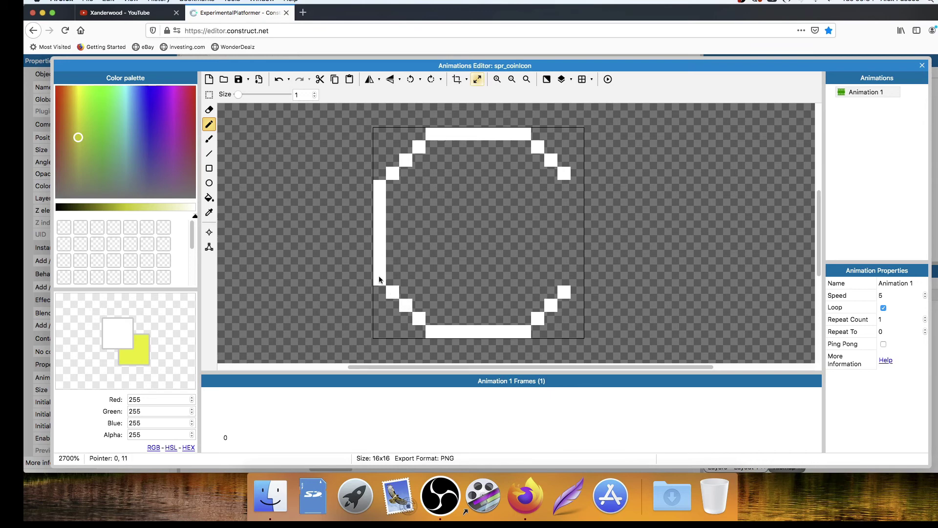
left_click_drag(577, 190, 576, 279)
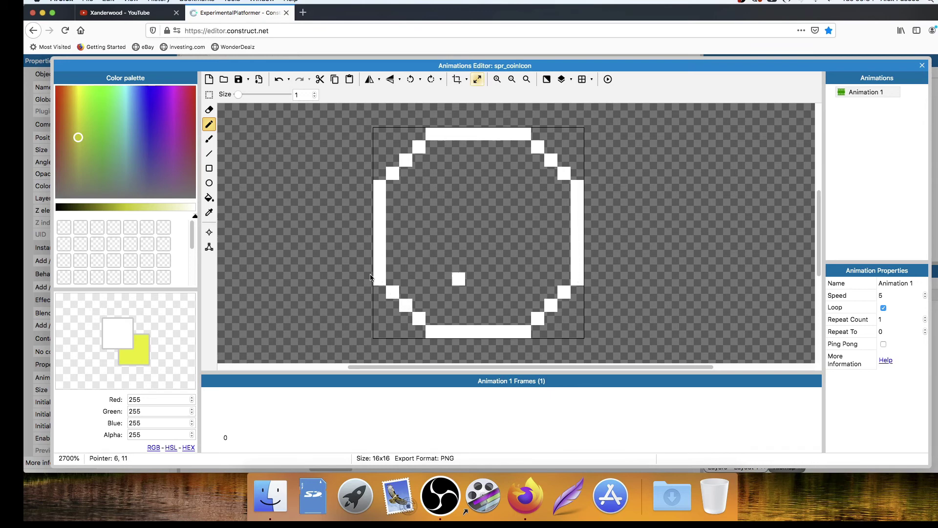
Flood-fill only the inside of the white outline with yellow (233, 232, 69) and close the image editor.
left_click(132, 354)
left_click(209, 197)
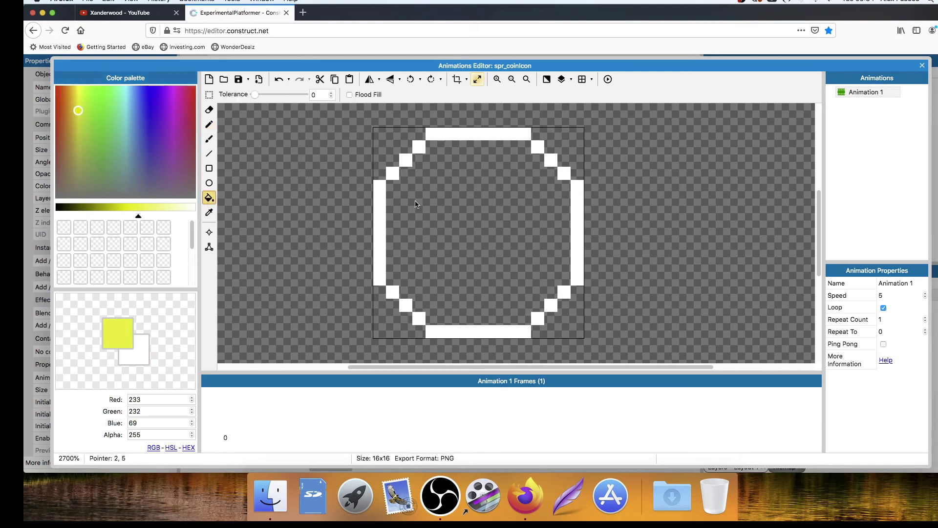
left_click(465, 203)
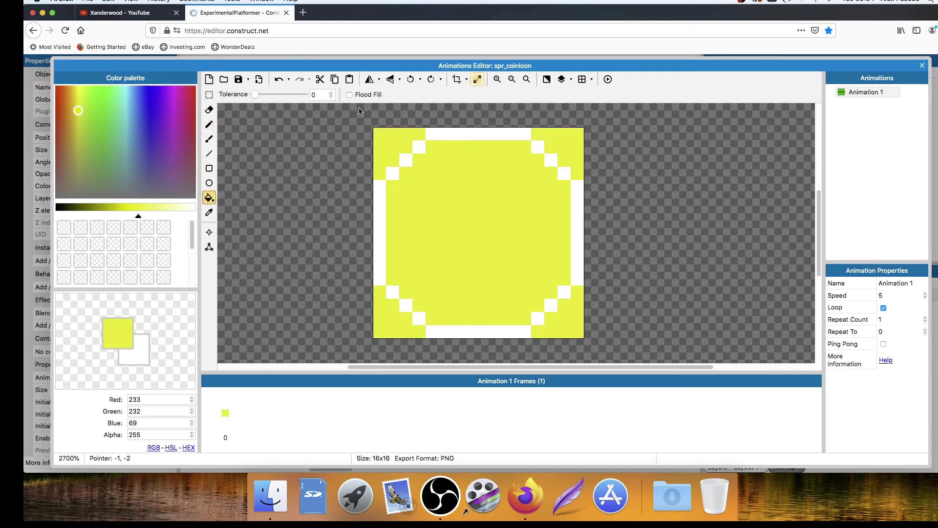
key("super+z")
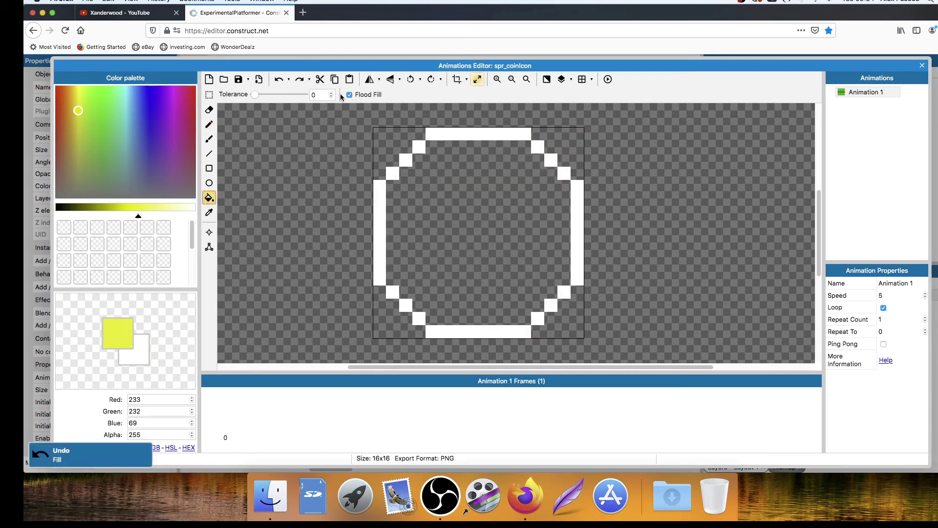
left_click(442, 203)
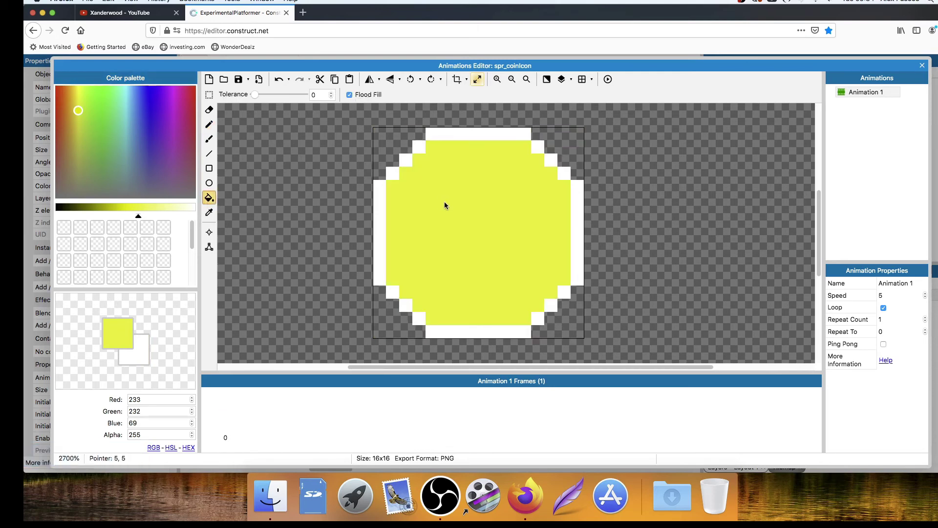
left_click(922, 66)
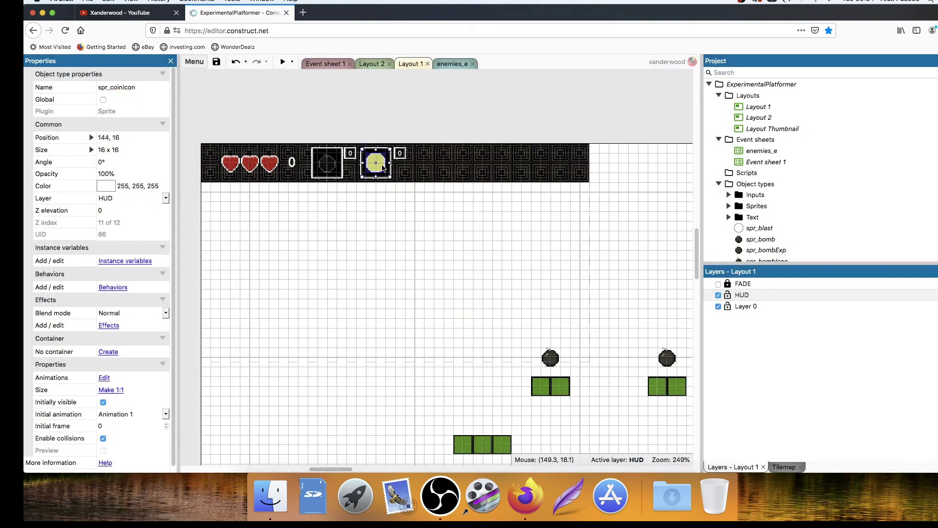
Sample the dark yellow shade and the light yellow highlight (244, 243, 149) from the spr_coin sprite in the level.
scroll(456, 279, "down", 5)
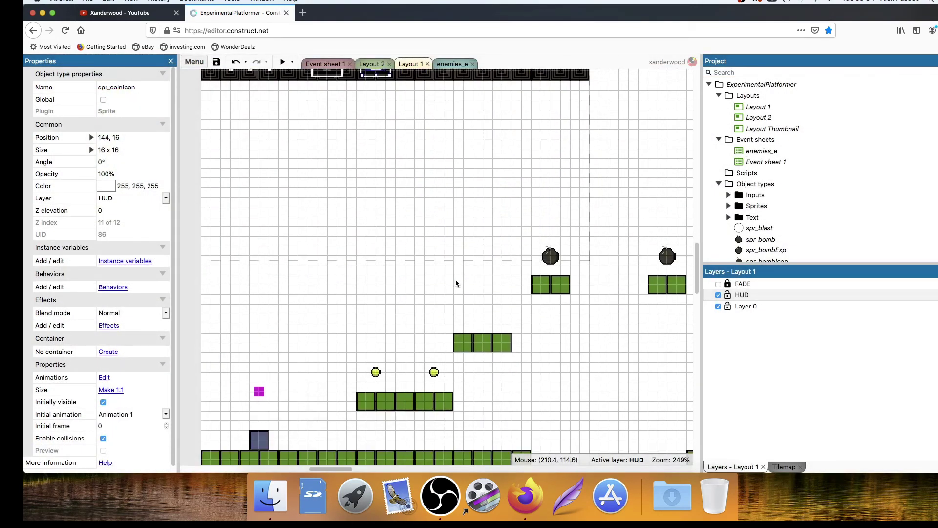
double_click(379, 294)
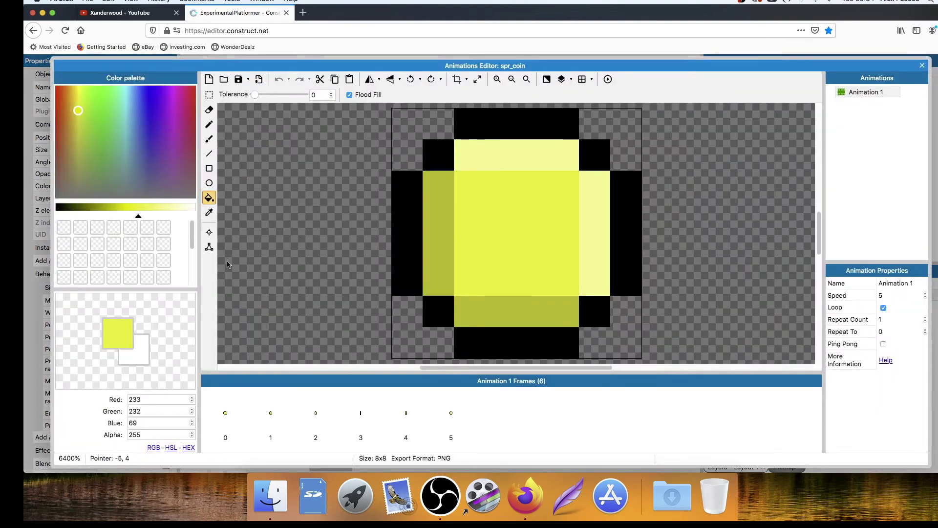
left_click(206, 211)
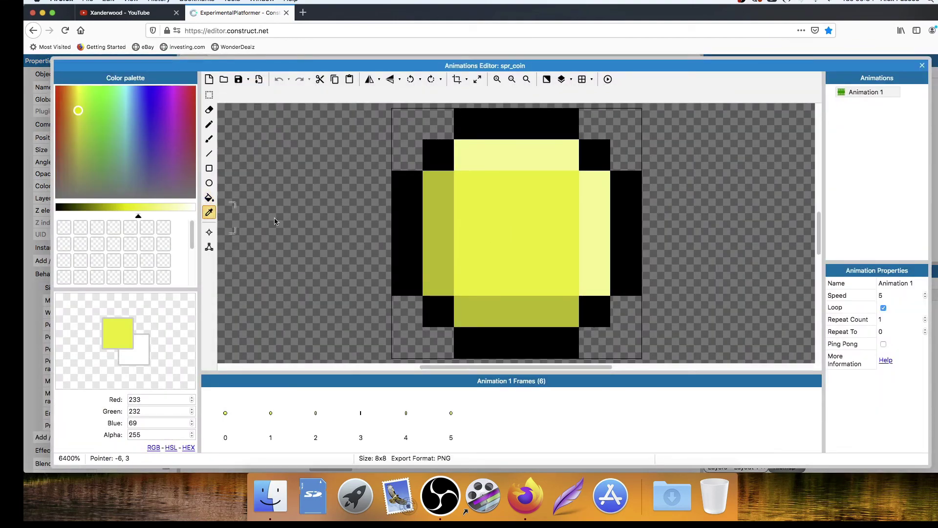
left_click(445, 207)
left_click(145, 356)
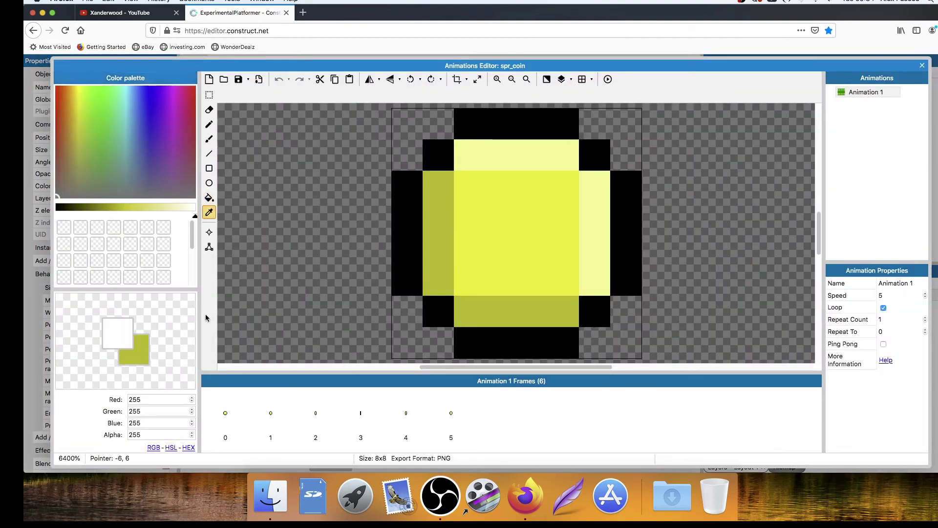
left_click(521, 176)
left_click(521, 164)
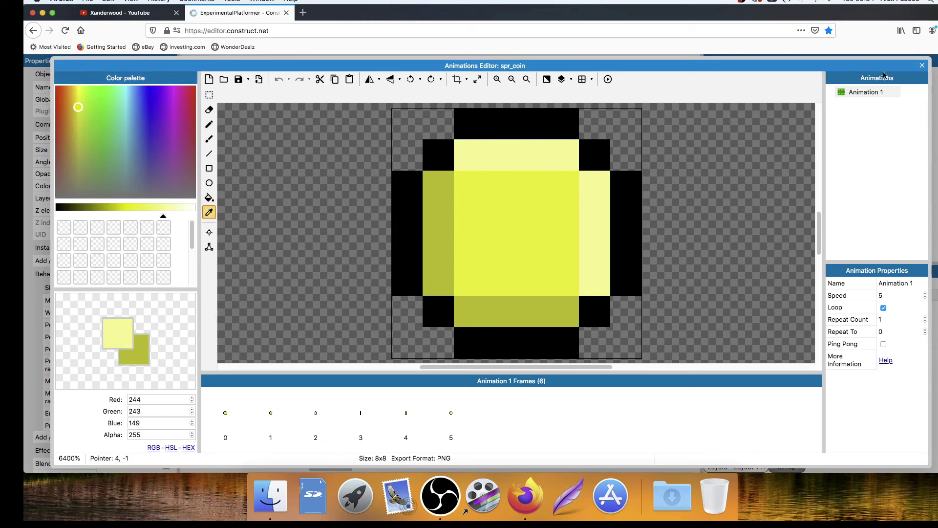
left_click(922, 65)
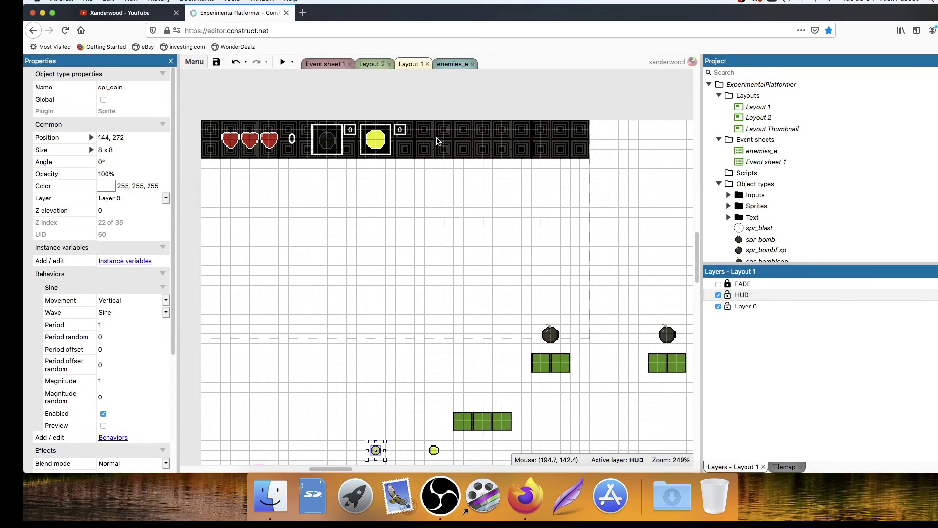
Paint a light yellow highlight along the coin icon's upper and upper-right edge, and dark yellow shading along its lower-left edge.
double_click(375, 139)
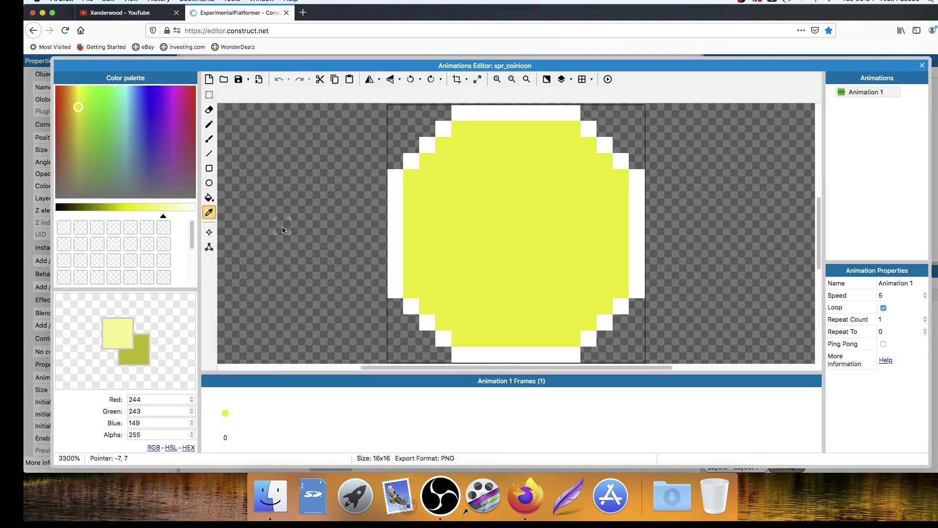
left_click(208, 124)
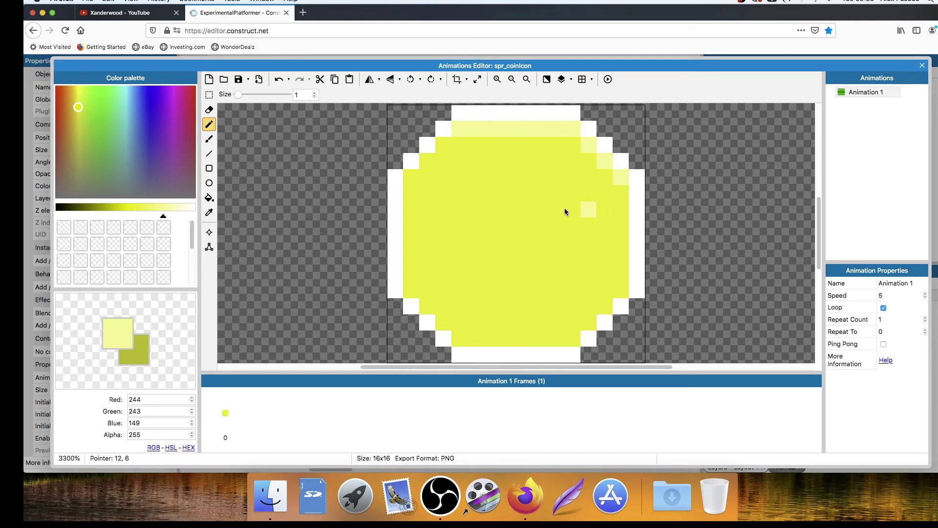
left_click(147, 353)
left_click_drag(490, 337, 569, 338)
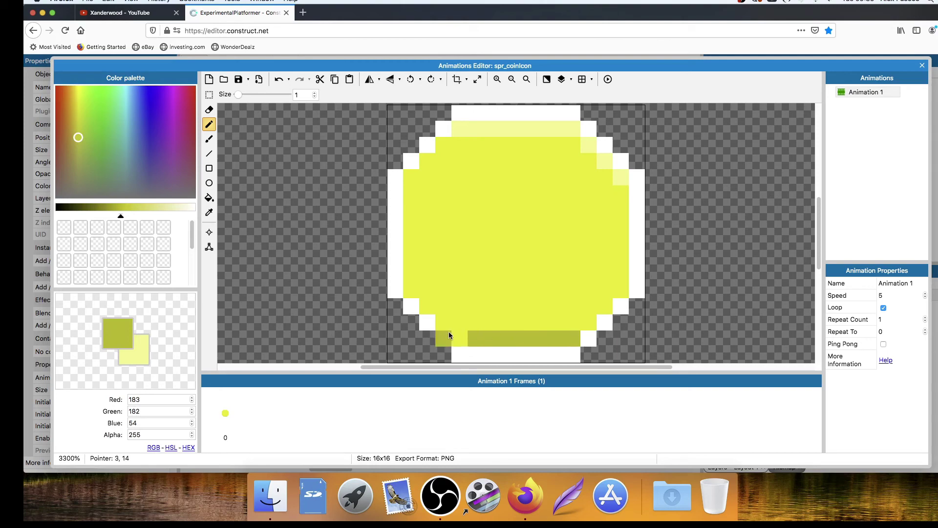
left_click_drag(447, 317, 411, 289)
left_click(922, 65)
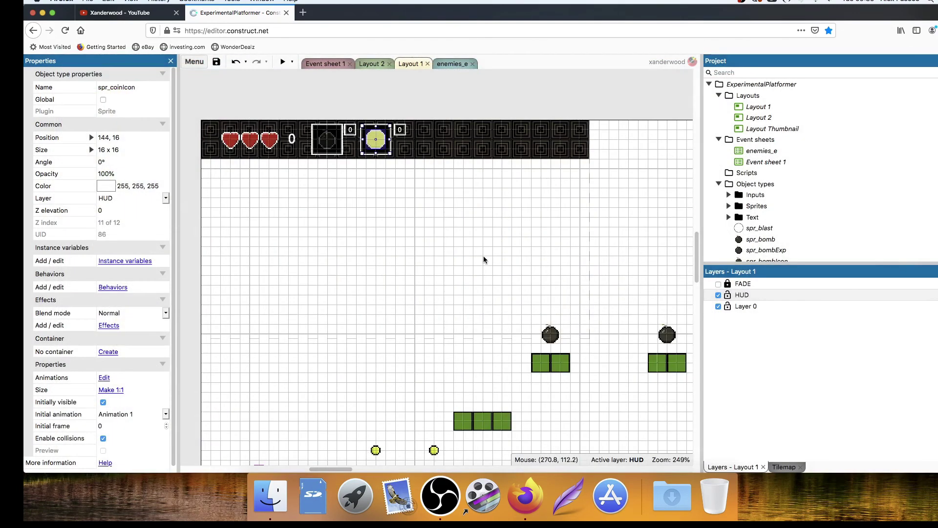
Check the shading on spr_coin, and thicken the dark yellow shade of spr_coinIcon to two pixels along its left and bottom edges.
scroll(405, 265, "down", 5)
double_click(375, 348)
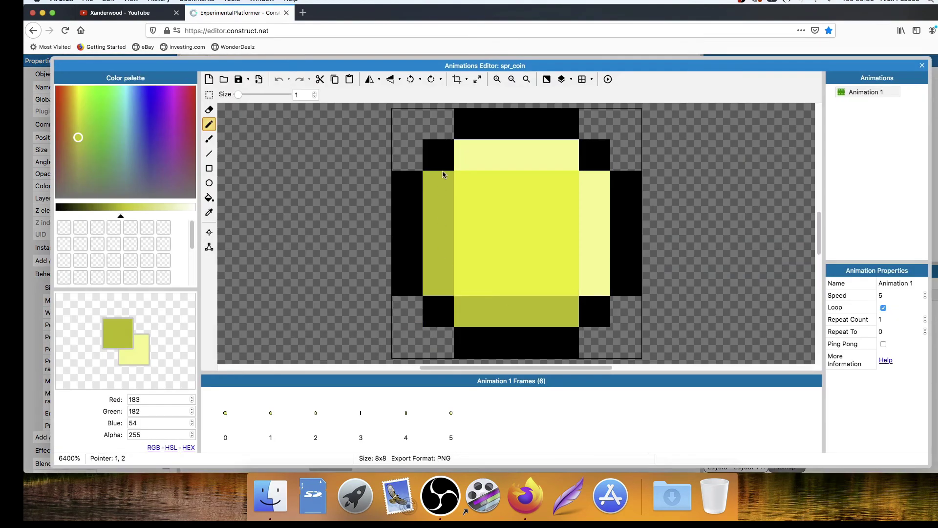
left_click(922, 65)
scroll(430, 133, "up", 5)
double_click(383, 191)
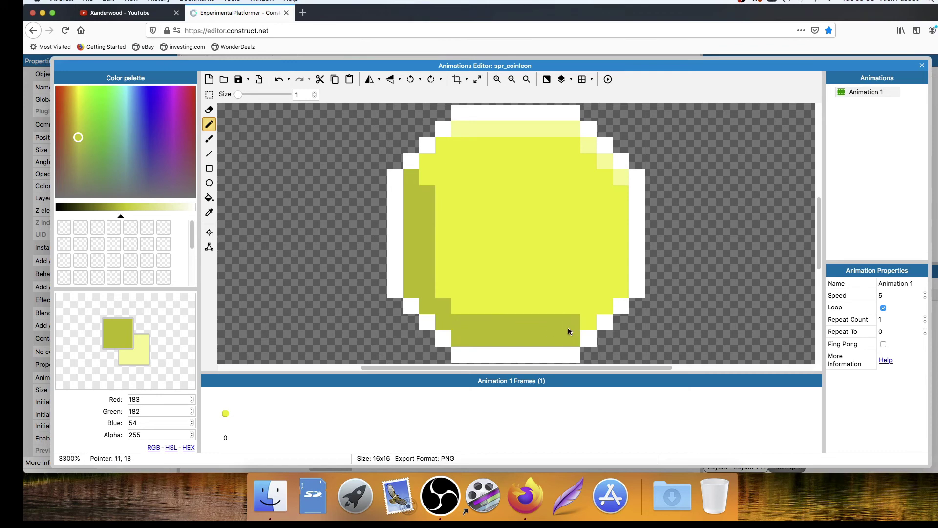
Thicken the light yellow highlight (244, 243, 149) of the coin icon to two pixels along its upper and right edges, and close the image editor.
left_click(146, 344)
left_click(437, 178)
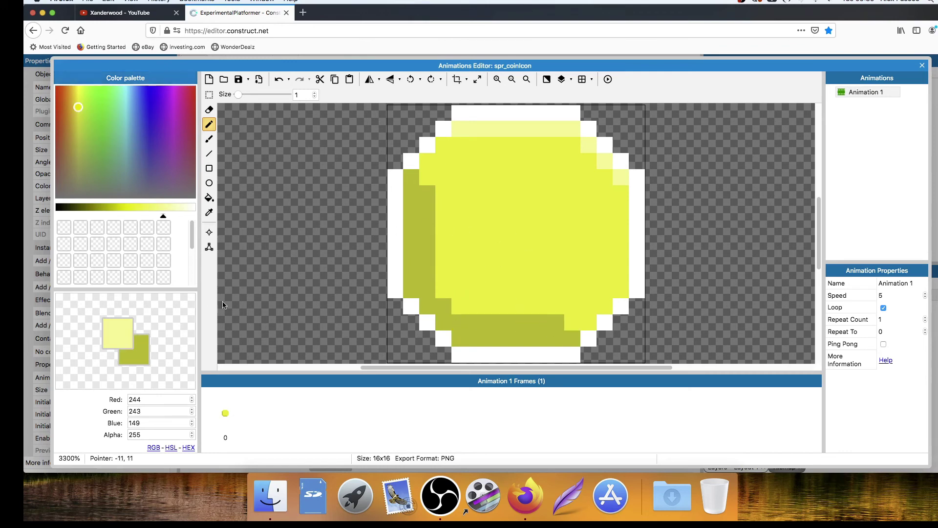
key("super+z")
mouse_move(503, 141)
left_mouse_down()
mouse_move(465, 147)
mouse_move(570, 149)
mouse_move(604, 186)
mouse_move(628, 193)
mouse_move(621, 291)
left_mouse_up()
left_click(604, 196)
left_click_drag(604, 198, 611, 282)
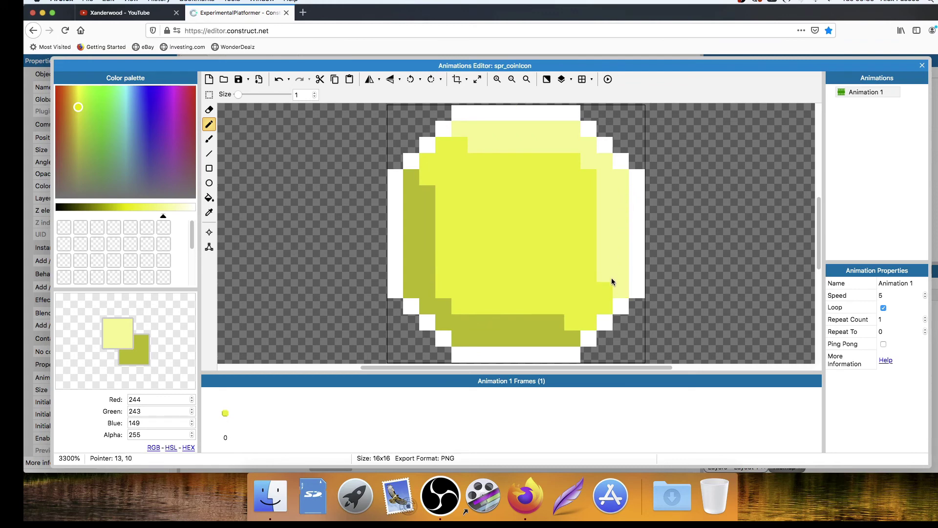
left_click(923, 65)
scroll(391, 220, "down", 2)
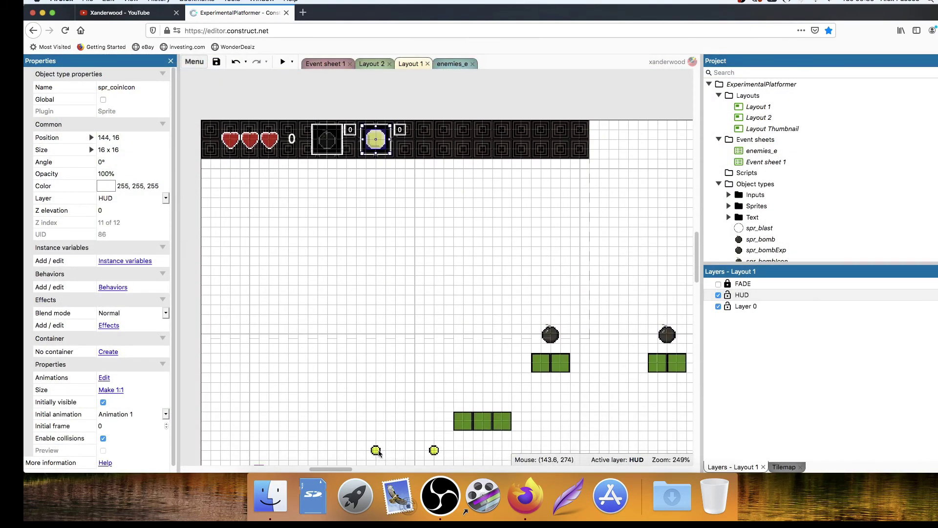
scroll(355, 228, "up", 2)
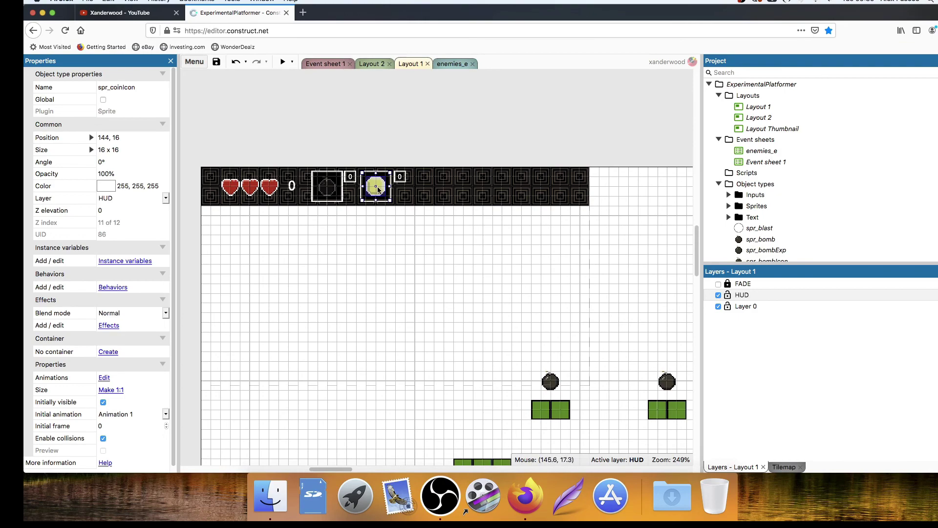
Paint an inset square in the middle of spr_coinIcon, light yellow on its left and bottom sides and dark yellow on its top and right.
double_click(377, 190)
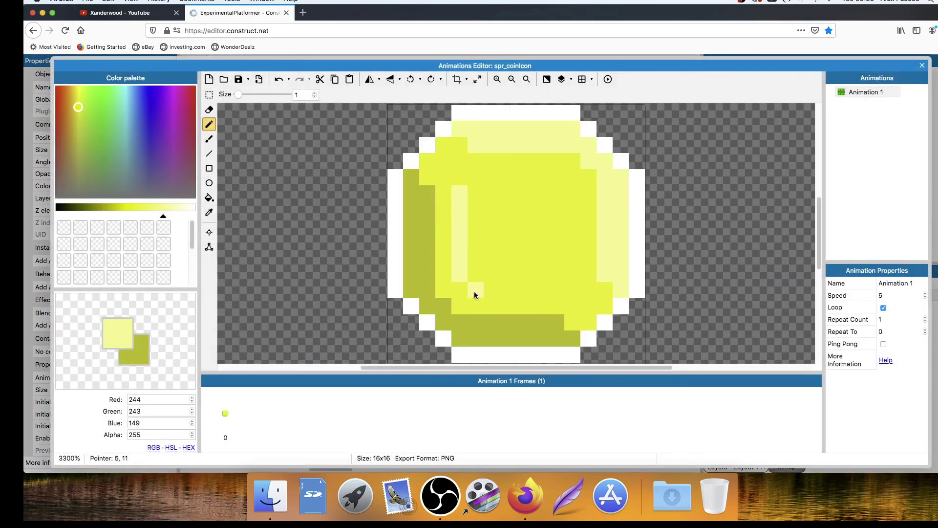
left_click(145, 343)
left_click_drag(476, 175, 550, 175)
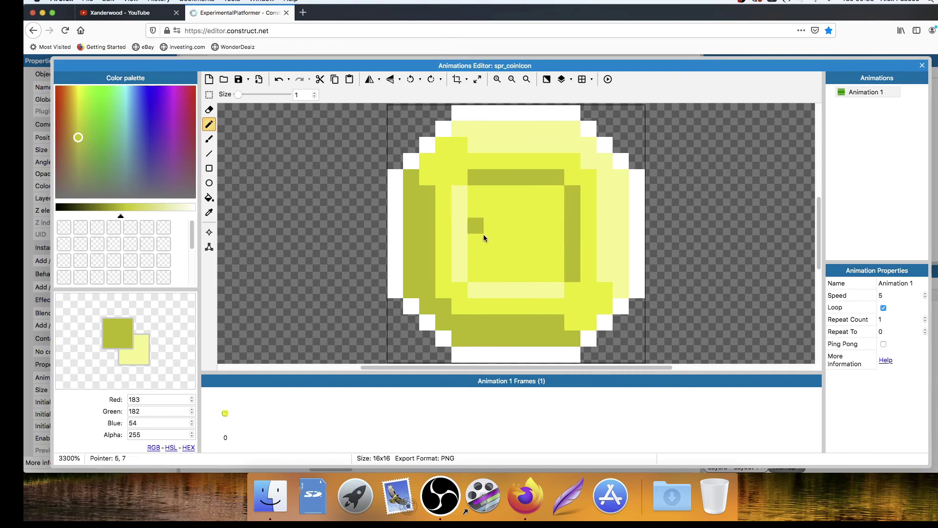
left_click(922, 66)
Preview the game to check the coin icon in the HUD, and close the preview.
left_click(438, 142)
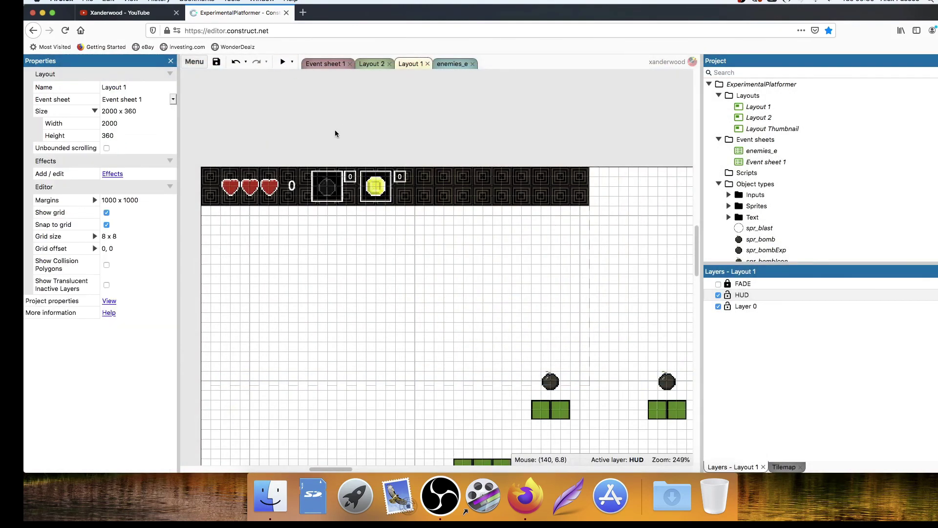
left_click(282, 61)
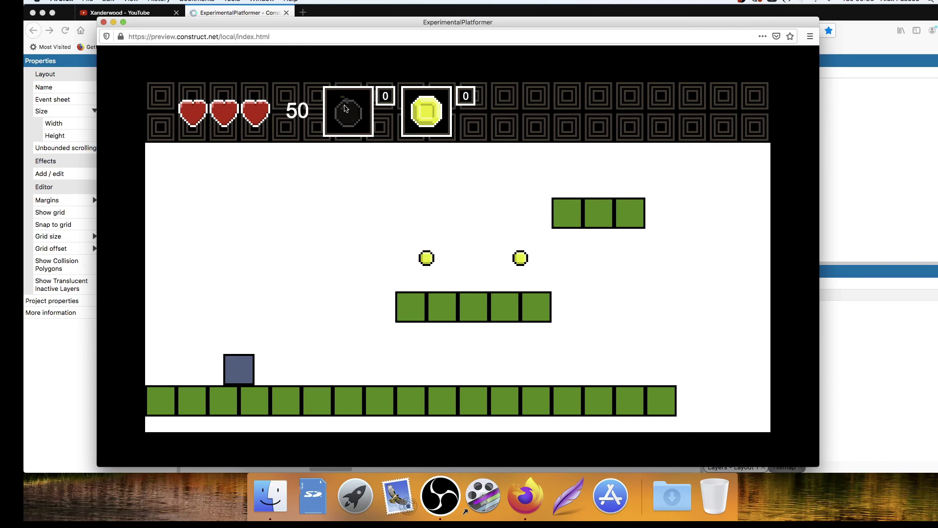
left_click(103, 22)
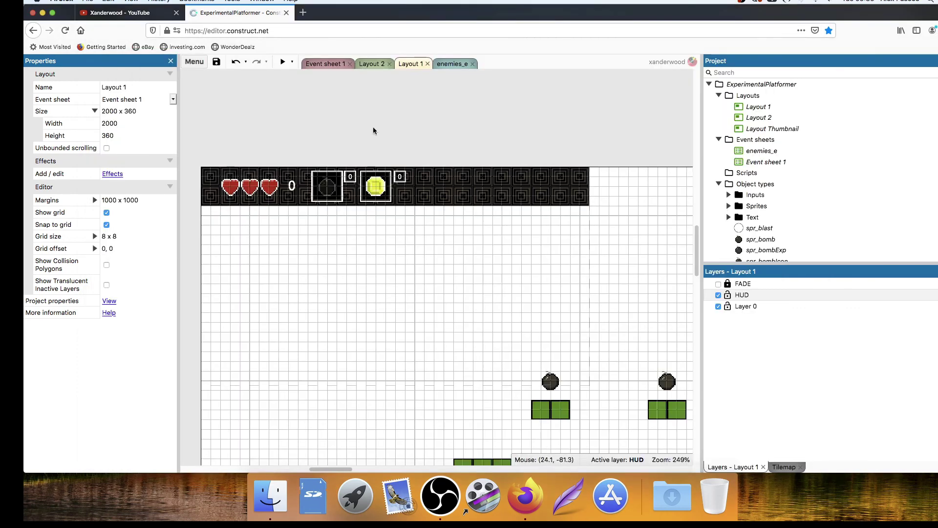
Set the opacity of the spr_coinIcon instance in the HUD to 30%.
left_click(383, 194)
left_click(133, 174)
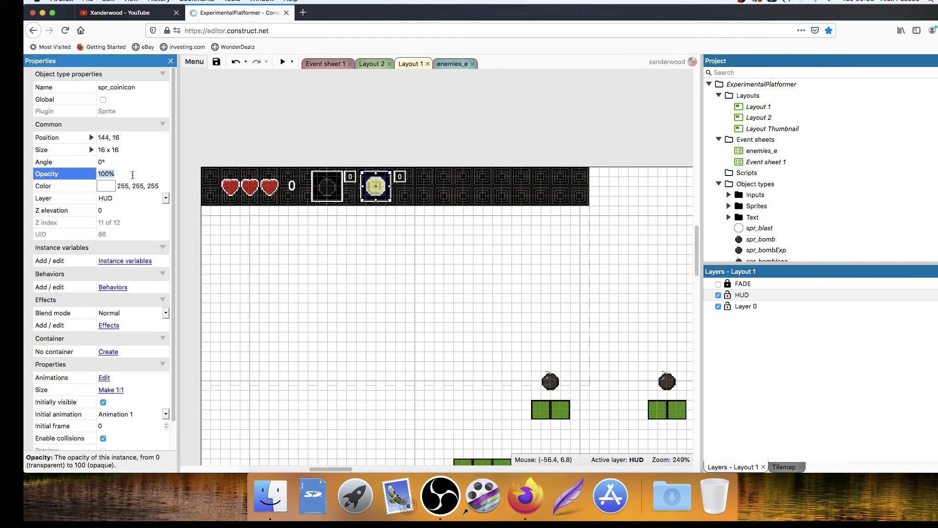
type("3")
key("Tab")
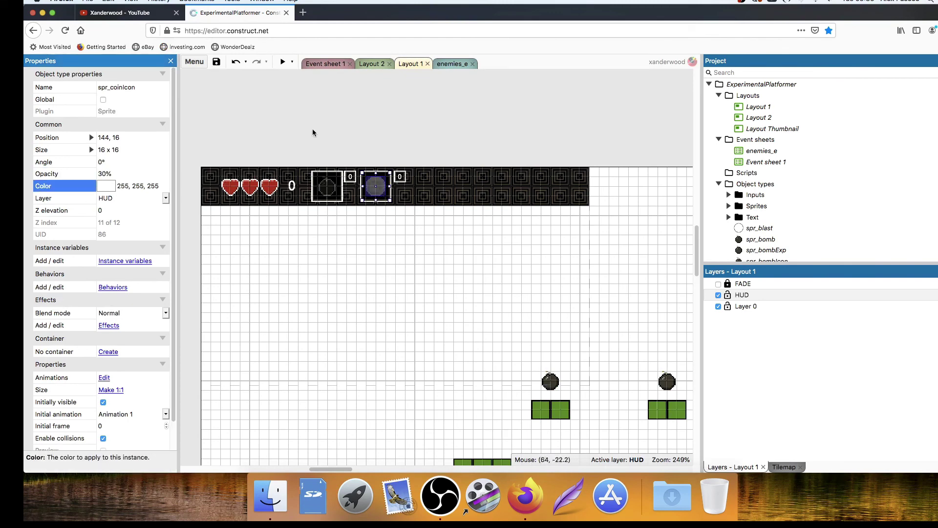
In Event sheet 1, add an action to the On start of layout event that sets spr_coinIcon's opacity to 30.
left_click(332, 64)
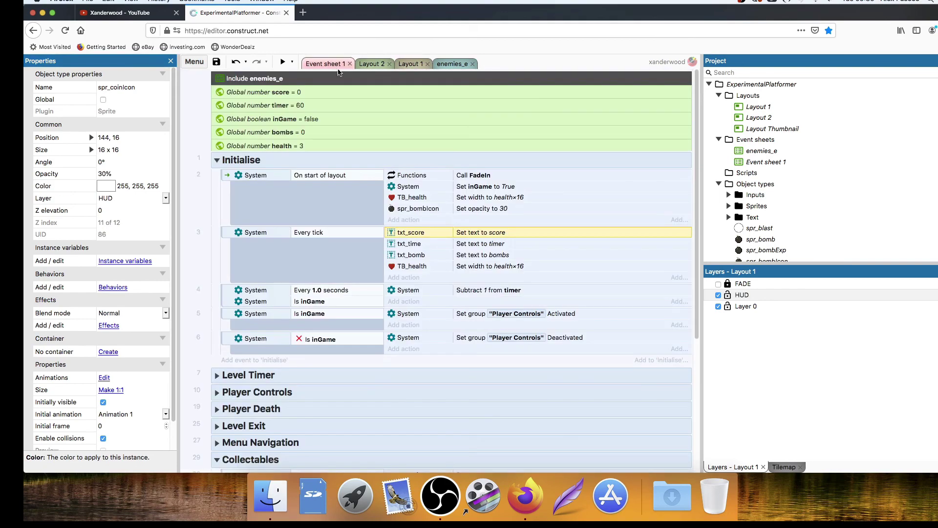
left_click(406, 219)
double_click(643, 268)
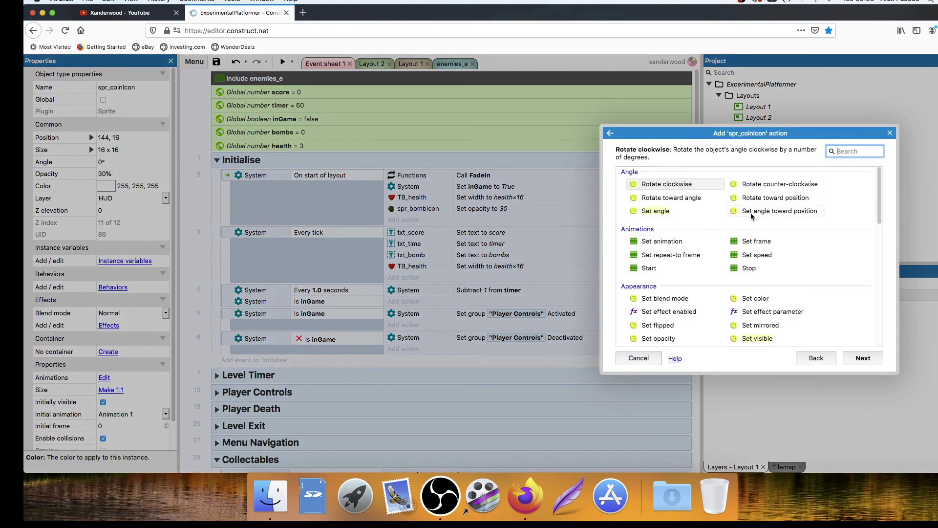
scroll(668, 309, "down", 3)
double_click(658, 292)
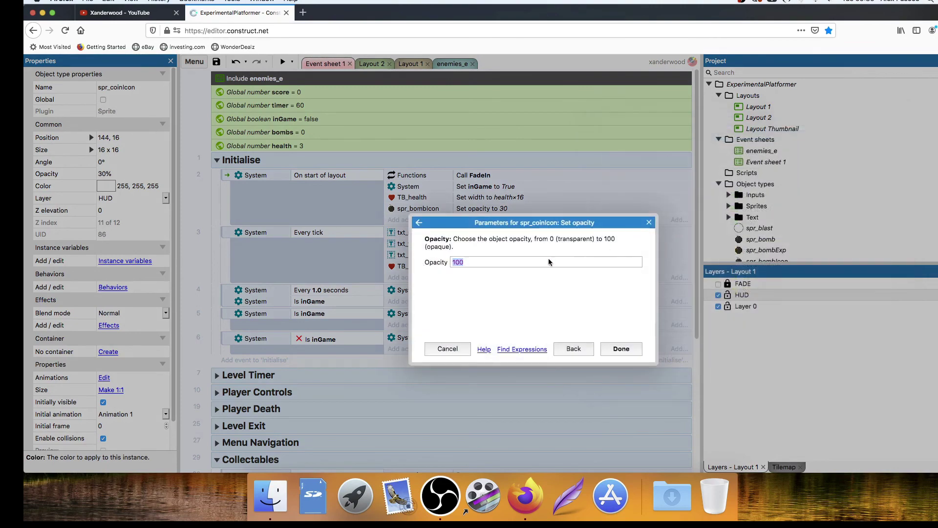
type("30")
key("Return")
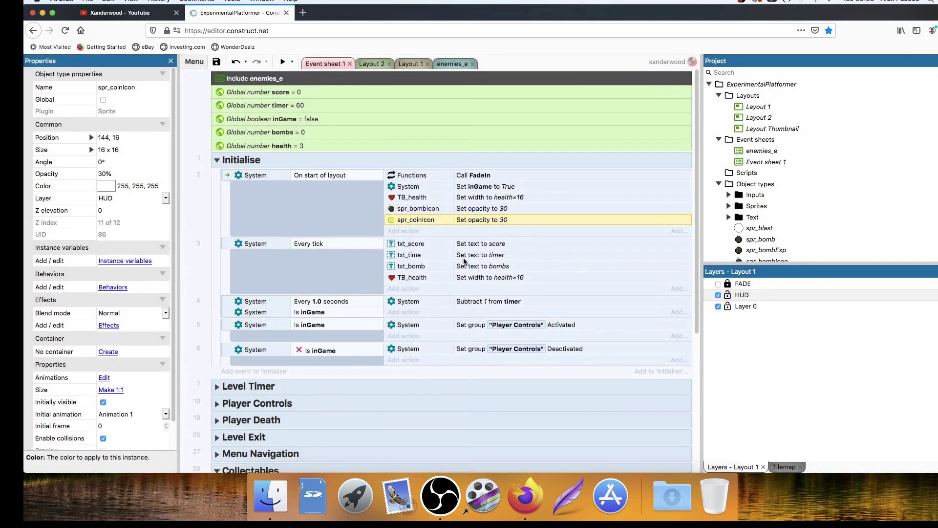
Add an event to the Collectables group with a System Compare variable condition checking that score is greater than or equal to 1.
scroll(427, 254, "down", 5)
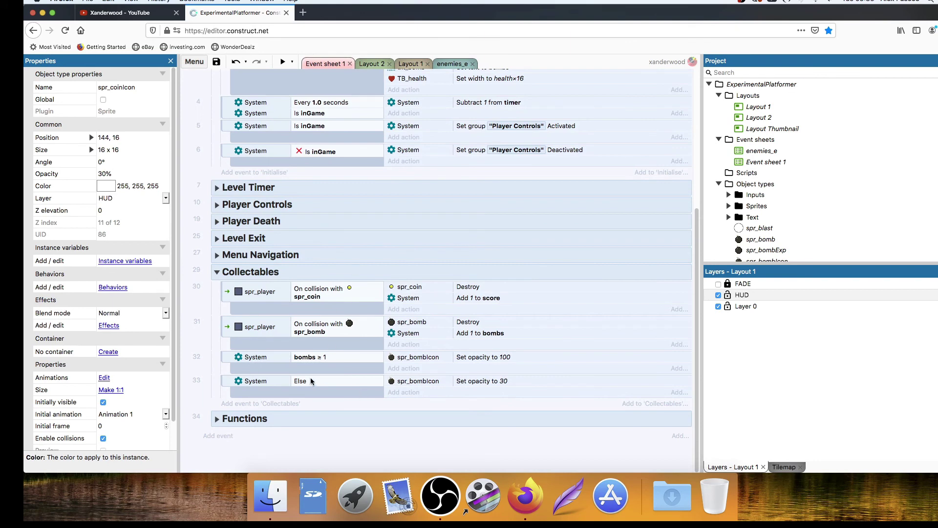
left_click(225, 358)
left_click(235, 380)
left_click(259, 403)
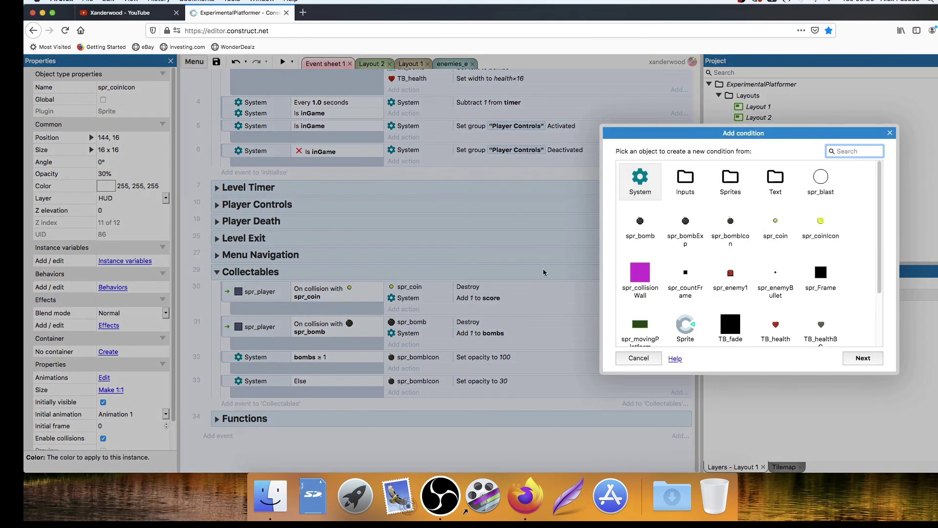
double_click(641, 182)
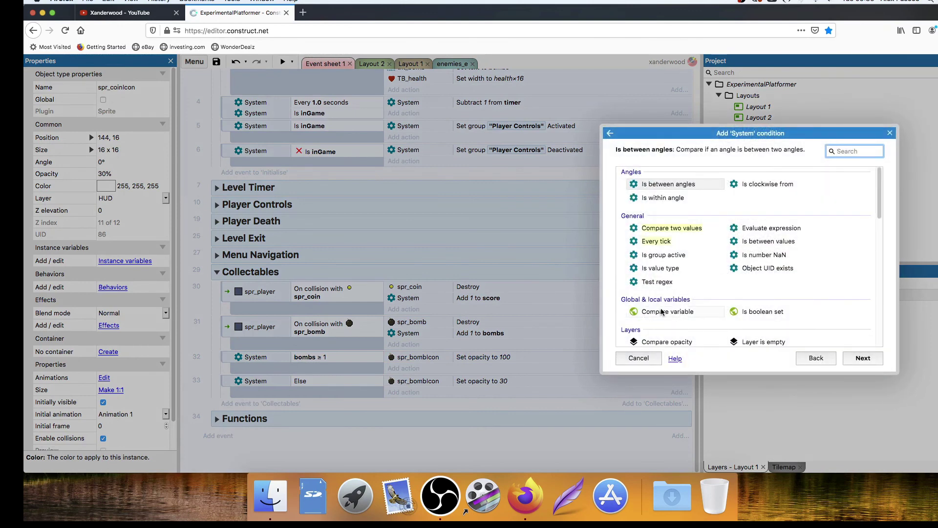
double_click(662, 312)
left_click(497, 262)
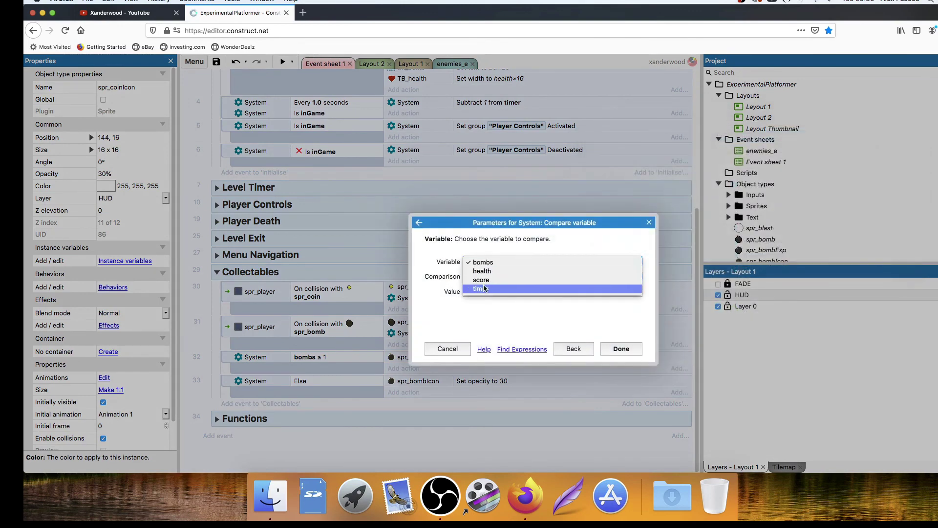
left_click(488, 279)
left_click(506, 276)
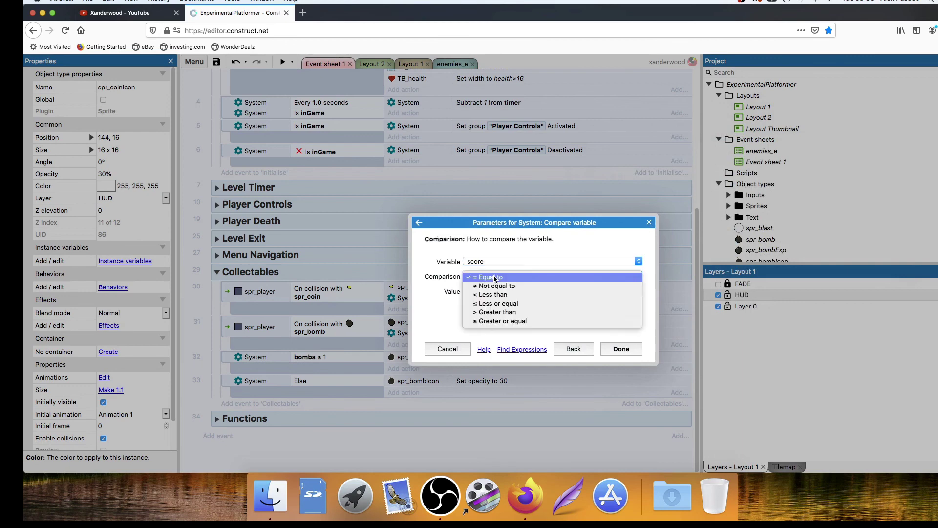
left_click(487, 321)
key("Tab")
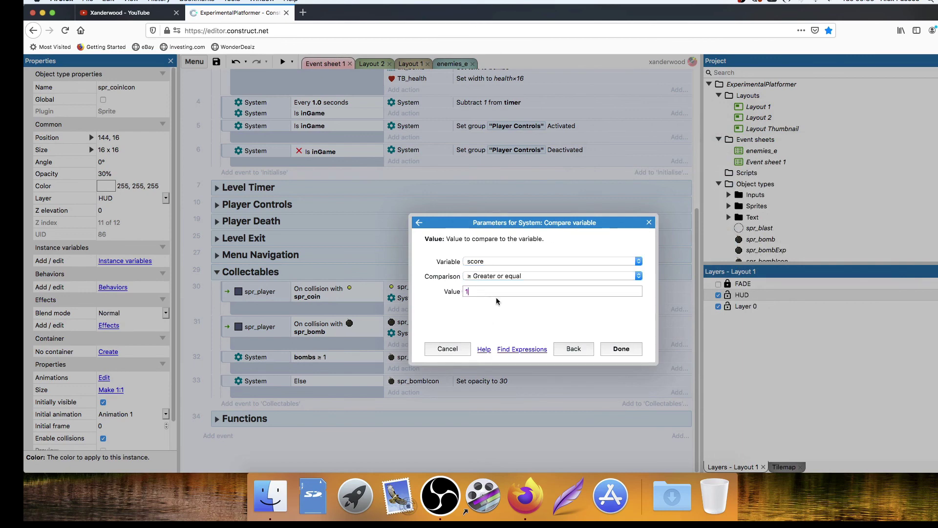
key("Return")
Give the score ≥ 1 event an action that sets spr_coinIcon's opacity to 100.
left_click(410, 405)
double_click(641, 268)
scroll(673, 268, "down", 3)
double_click(665, 259)
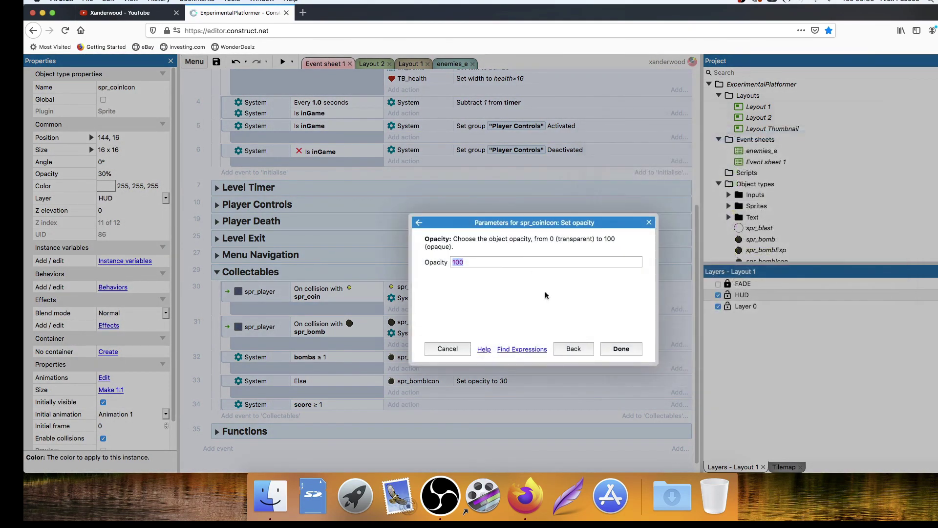
key("Return")
Add an Else event after score ≥ 1 with a copy of the spr_coinIcon opacity action set to 30, and collapse the Collectables group.
left_click(227, 408)
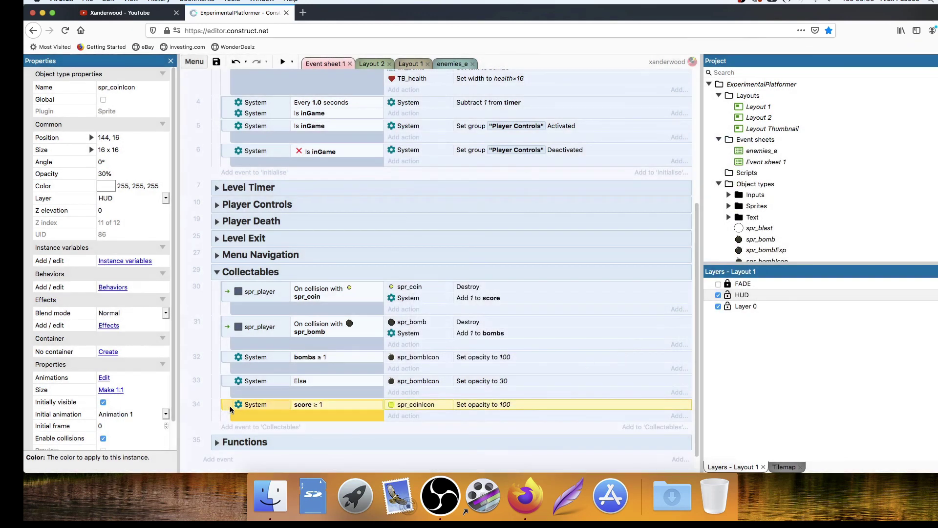
key("x")
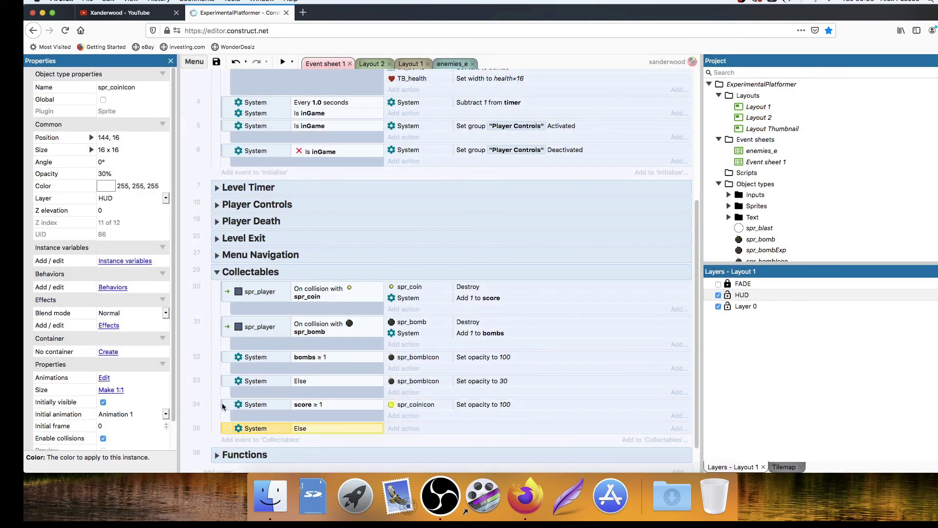
left_click(412, 405)
left_click_drag(416, 407, 447, 429)
double_click(465, 429)
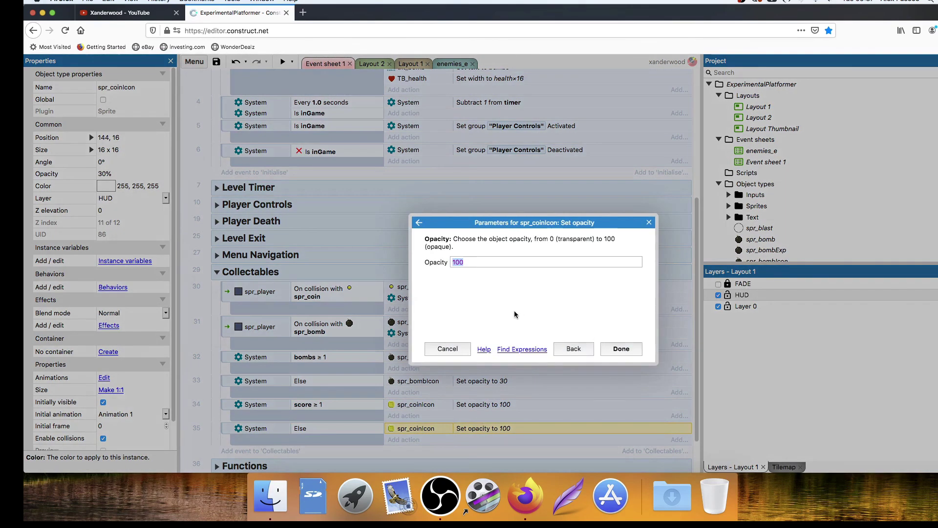
type("30")
key("Return")
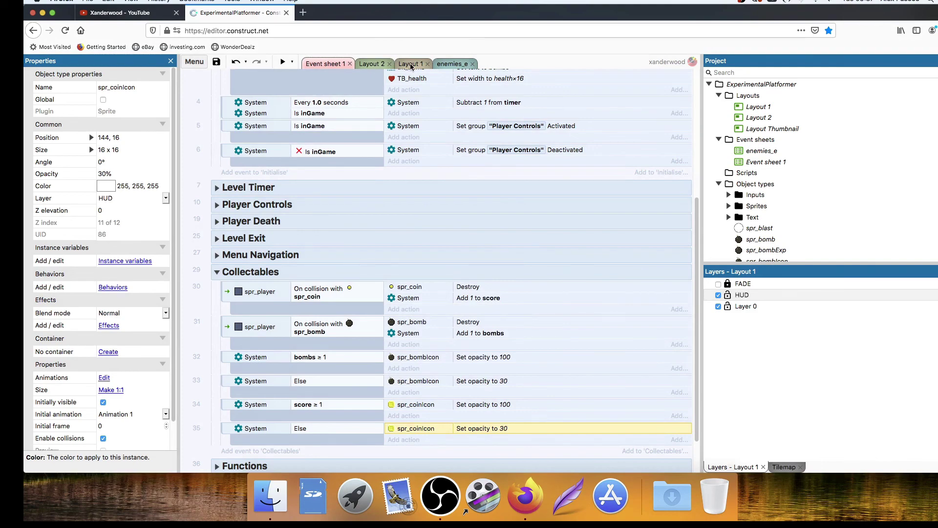
left_click(217, 272)
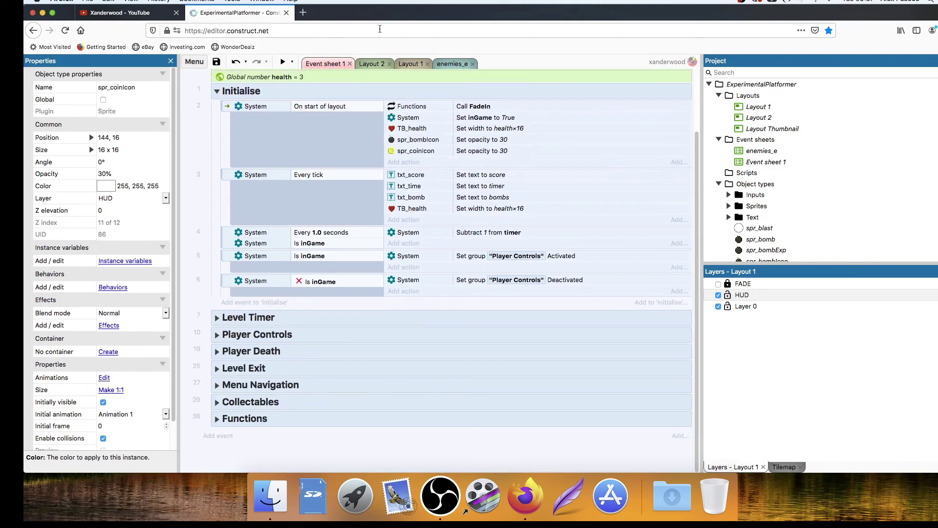
Preview the game and collect the two coins and two bombs to test the HUD icons and counters.
left_click(283, 61)
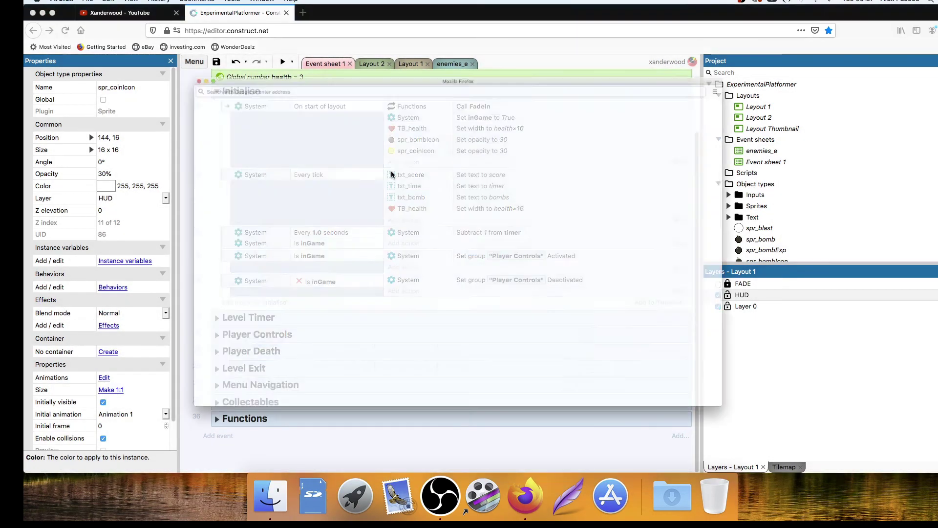
key("Right")
key("Left")
key("Right")
key("Up")
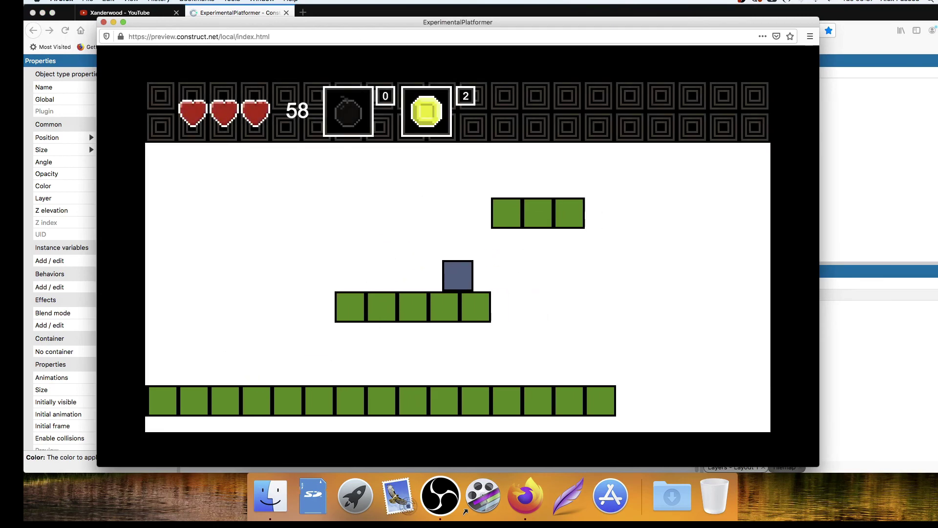
key("Up")
key("Up")
key("Right")
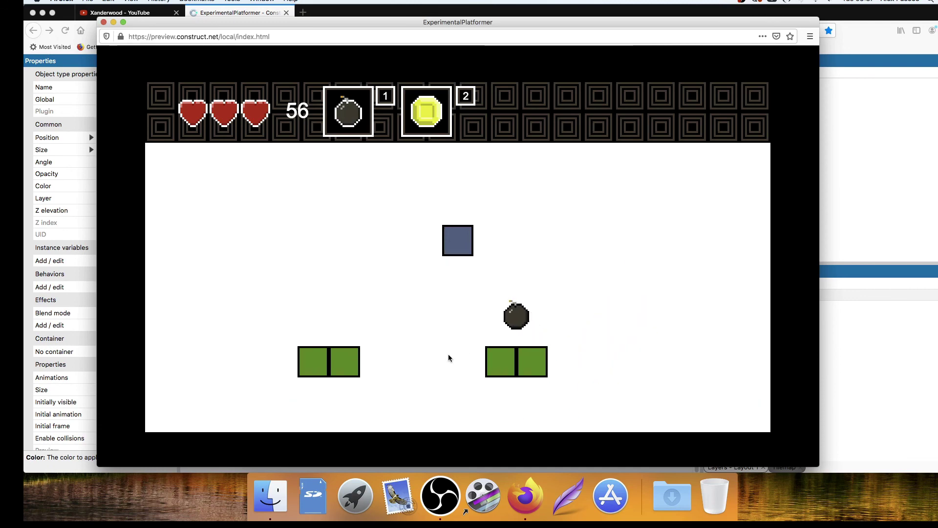
key("Left")
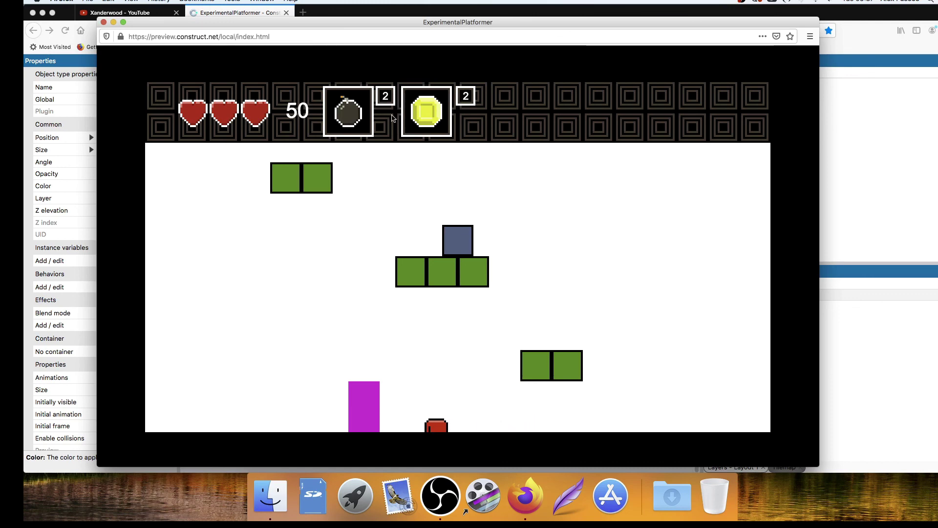
Keep playing the preview and use up both bombs to test the bomb icon and its counter.
key("Up")
key("Right")
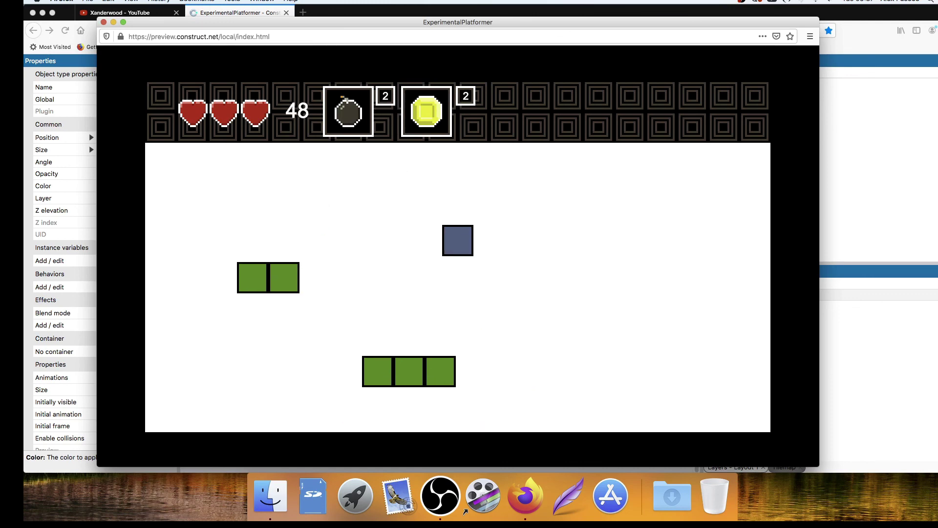
key("space")
key("Left")
key("Up")
key("Left")
key("Right")
key("Up")
key("Right")
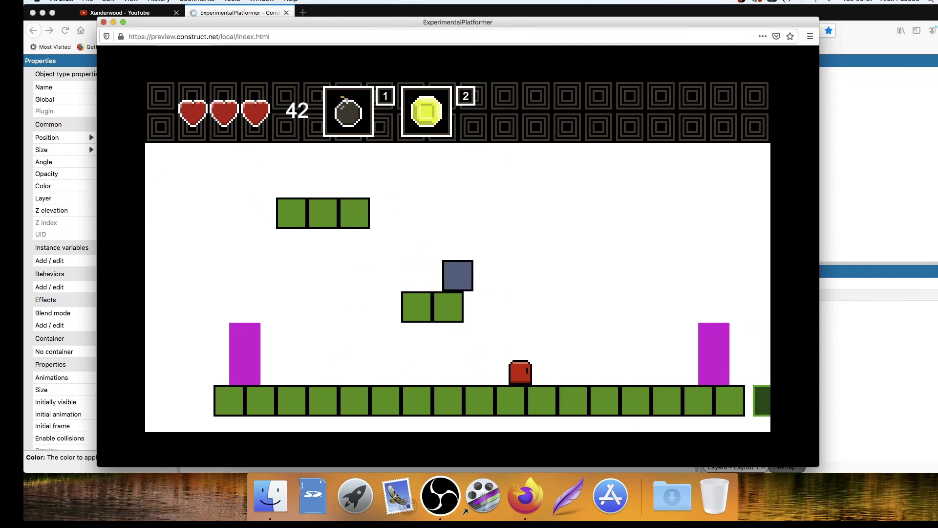
key("Up")
key("space")
key("Left")
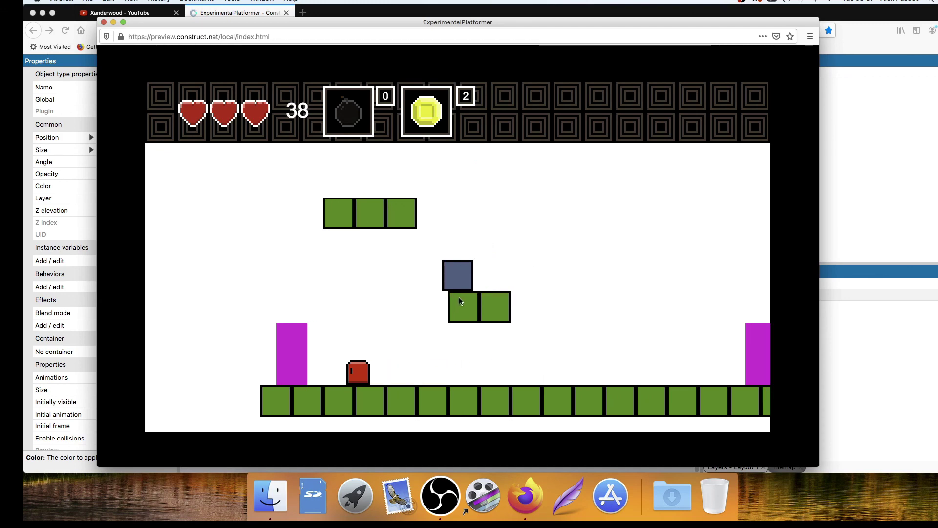
key("Right")
key("Right")
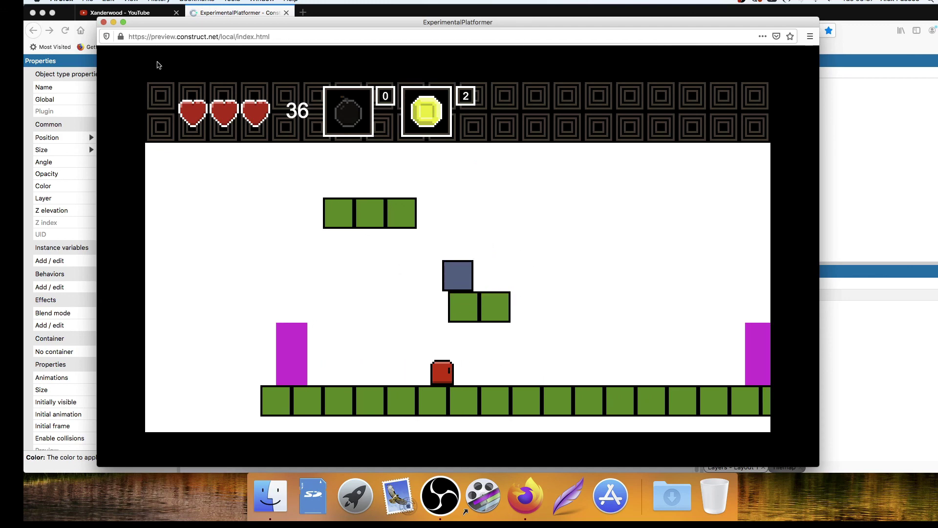
Close the game preview and return to Layout 1 with the coin icon deselected.
key("super+w")
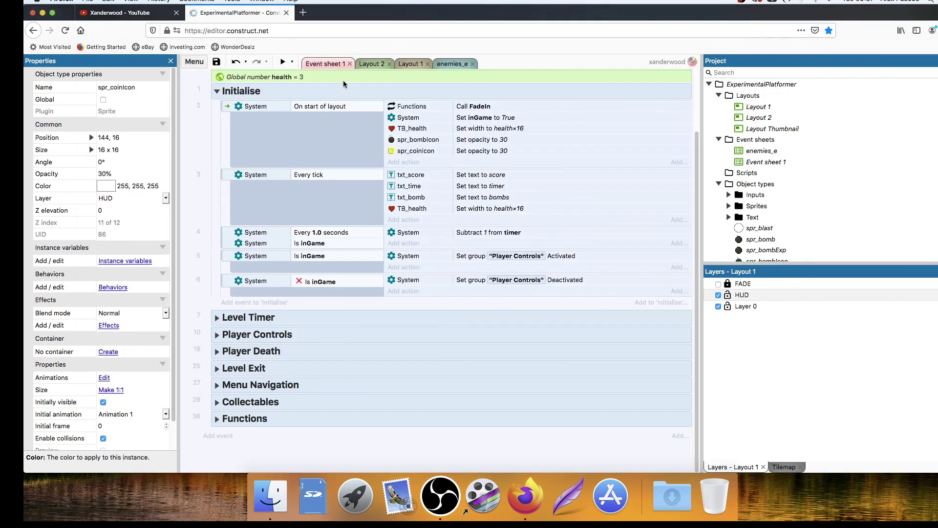
left_click(409, 64)
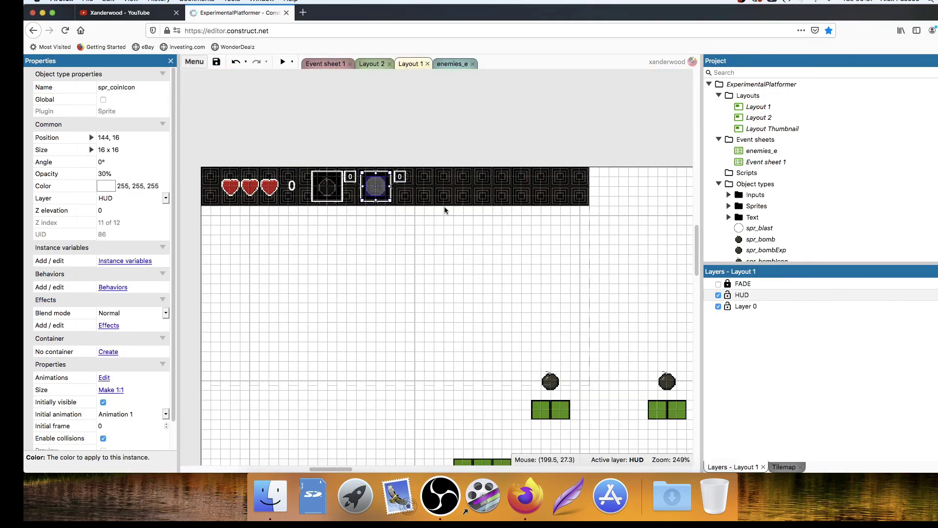
scroll(446, 227, "down", 4, "ctrl")
left_click(464, 149)
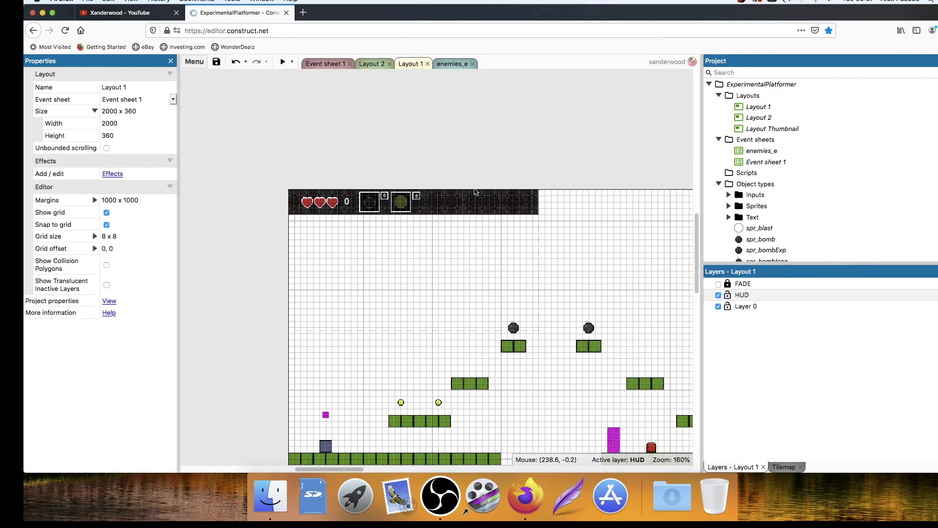
Examine the finished HUD bar in Layout 1, including the hearts, timer, framed bomb and coin slots, and the level below it.
scroll(477, 200, "up", 2, "ctrl")
scroll(482, 219, "up", 3, "ctrl")
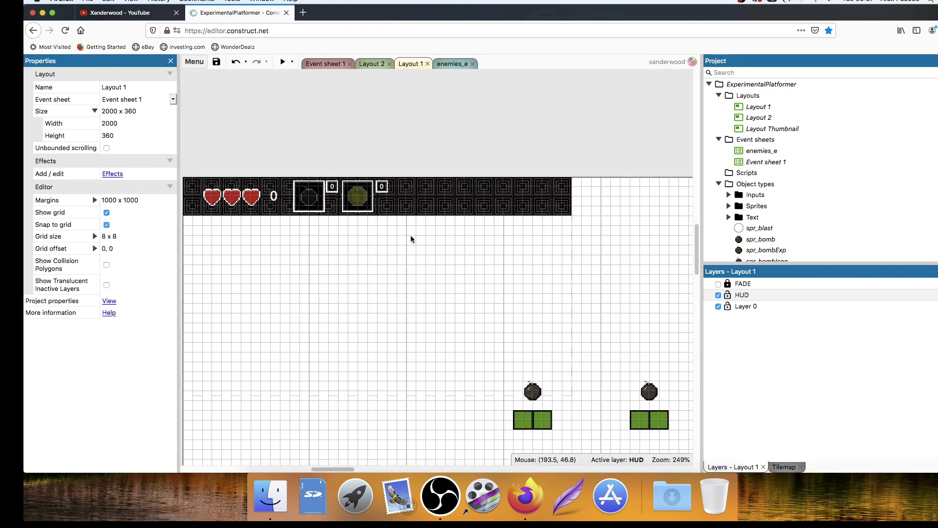
scroll(456, 230, "up", 1, "ctrl")
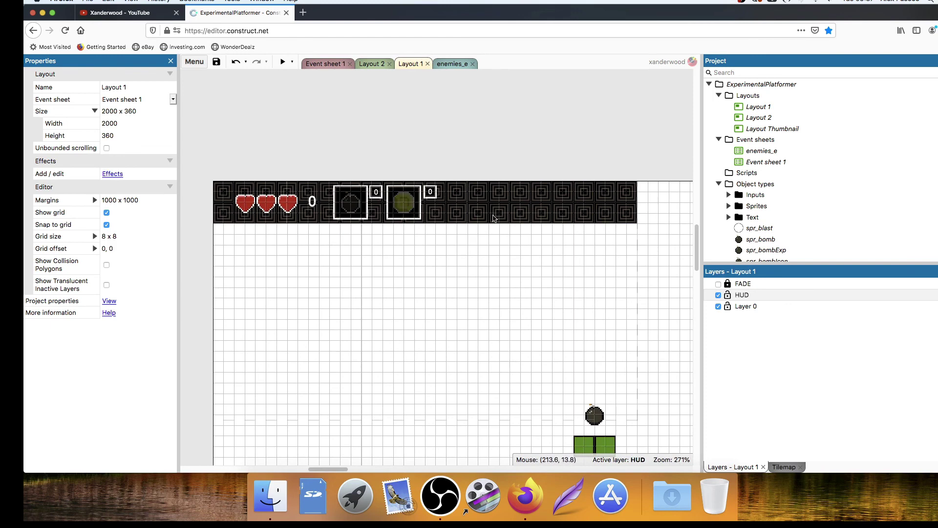
scroll(502, 259, "down", 2, "ctrl")
scroll(511, 258, "down", 3)
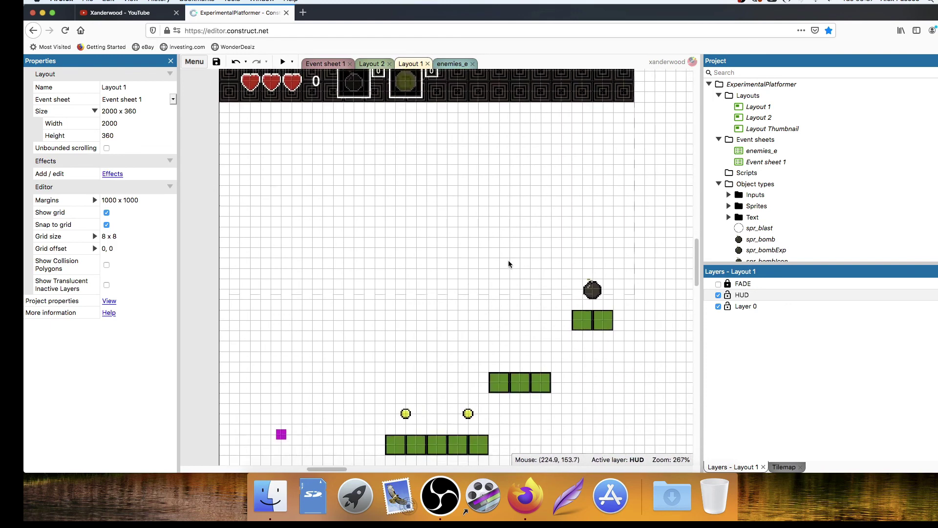
scroll(505, 267, "down", 2, "ctrl")
scroll(458, 220, "up", 2)
scroll(456, 217, "up", 3, "ctrl")
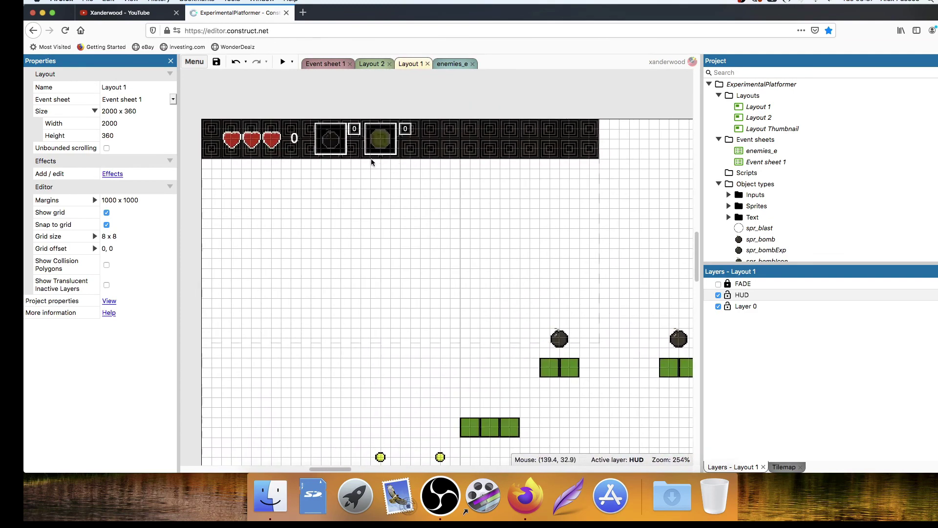
scroll(372, 160, "up", 2, "ctrl")
scroll(372, 159, "down", 1, "ctrl")
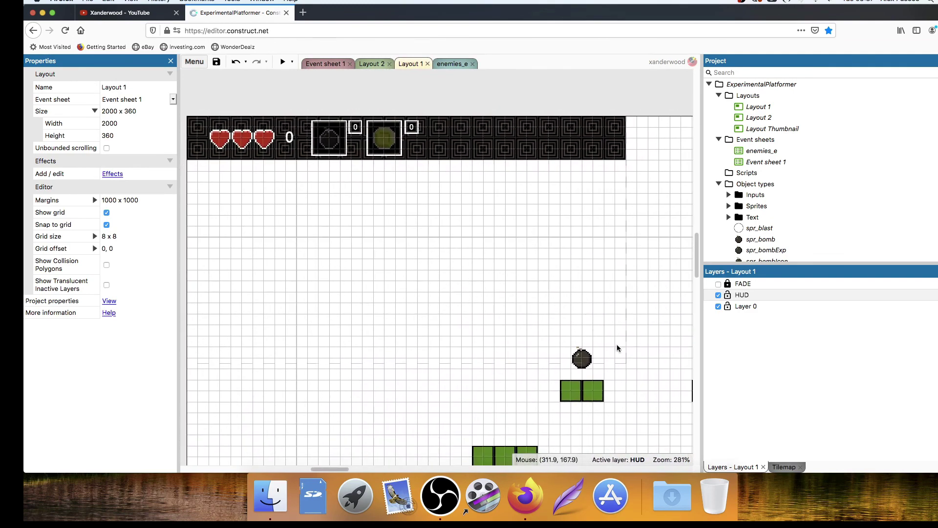
scroll(597, 351, "up", 3)
scroll(562, 342, "left", 3)
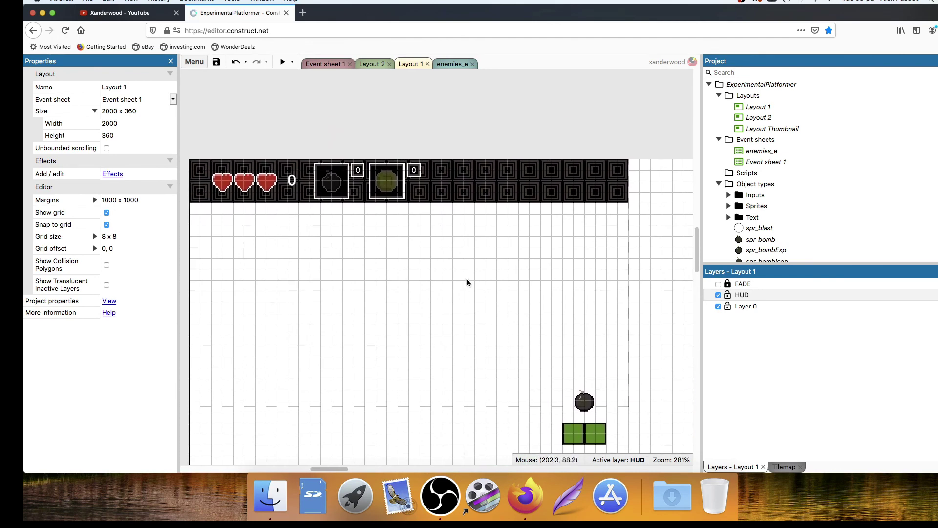
middle_click_drag(528, 310, 465, 316)
scroll(490, 301, "down", 1, "ctrl")
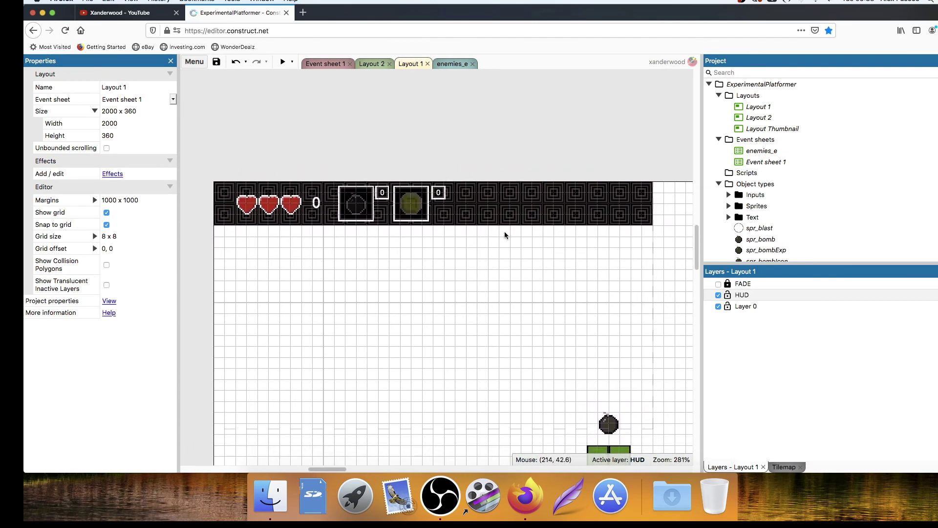
scroll(506, 237, "left", 1)
scroll(507, 236, "down", 1, "ctrl")
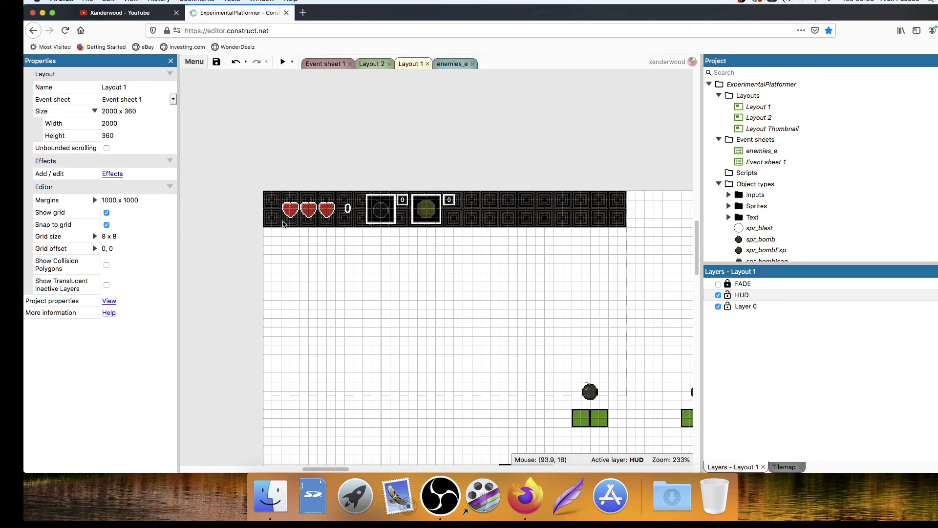
Start another preview of the game from Layout 1.
left_click(281, 62)
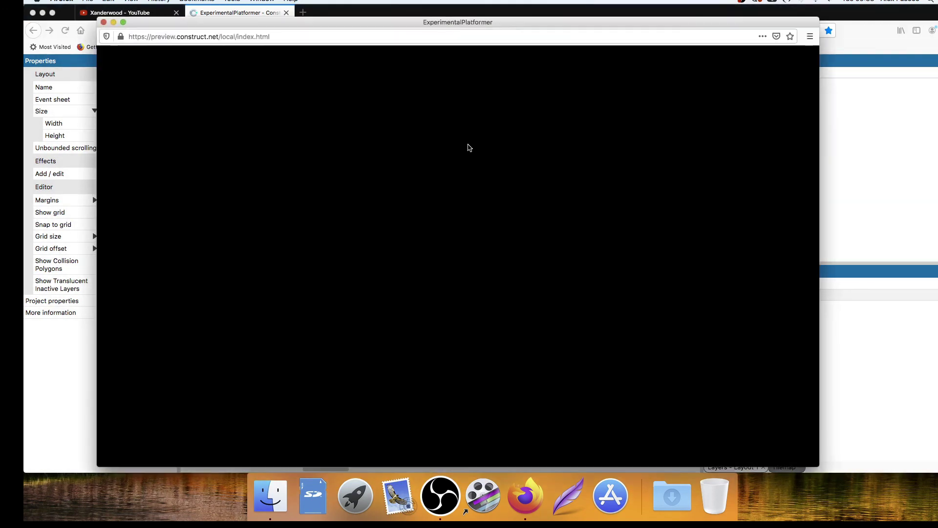